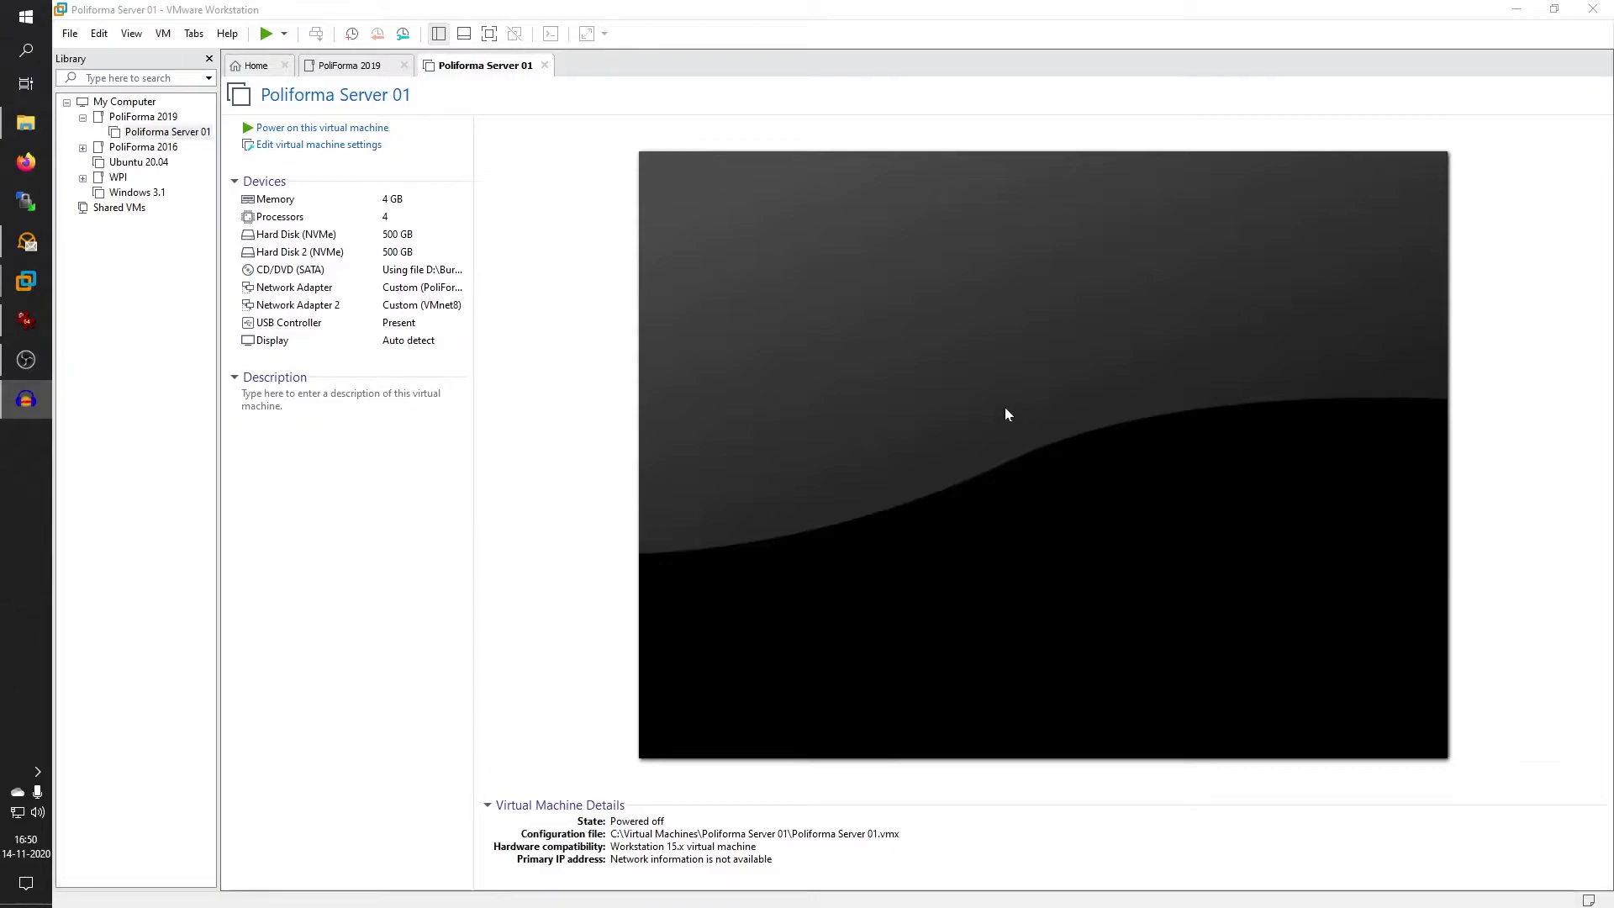
- Check which ISO image file the CD/DVD (SATA) drive of Poliforma Server 01 uses, leaving its settings unchanged
click(414, 275)
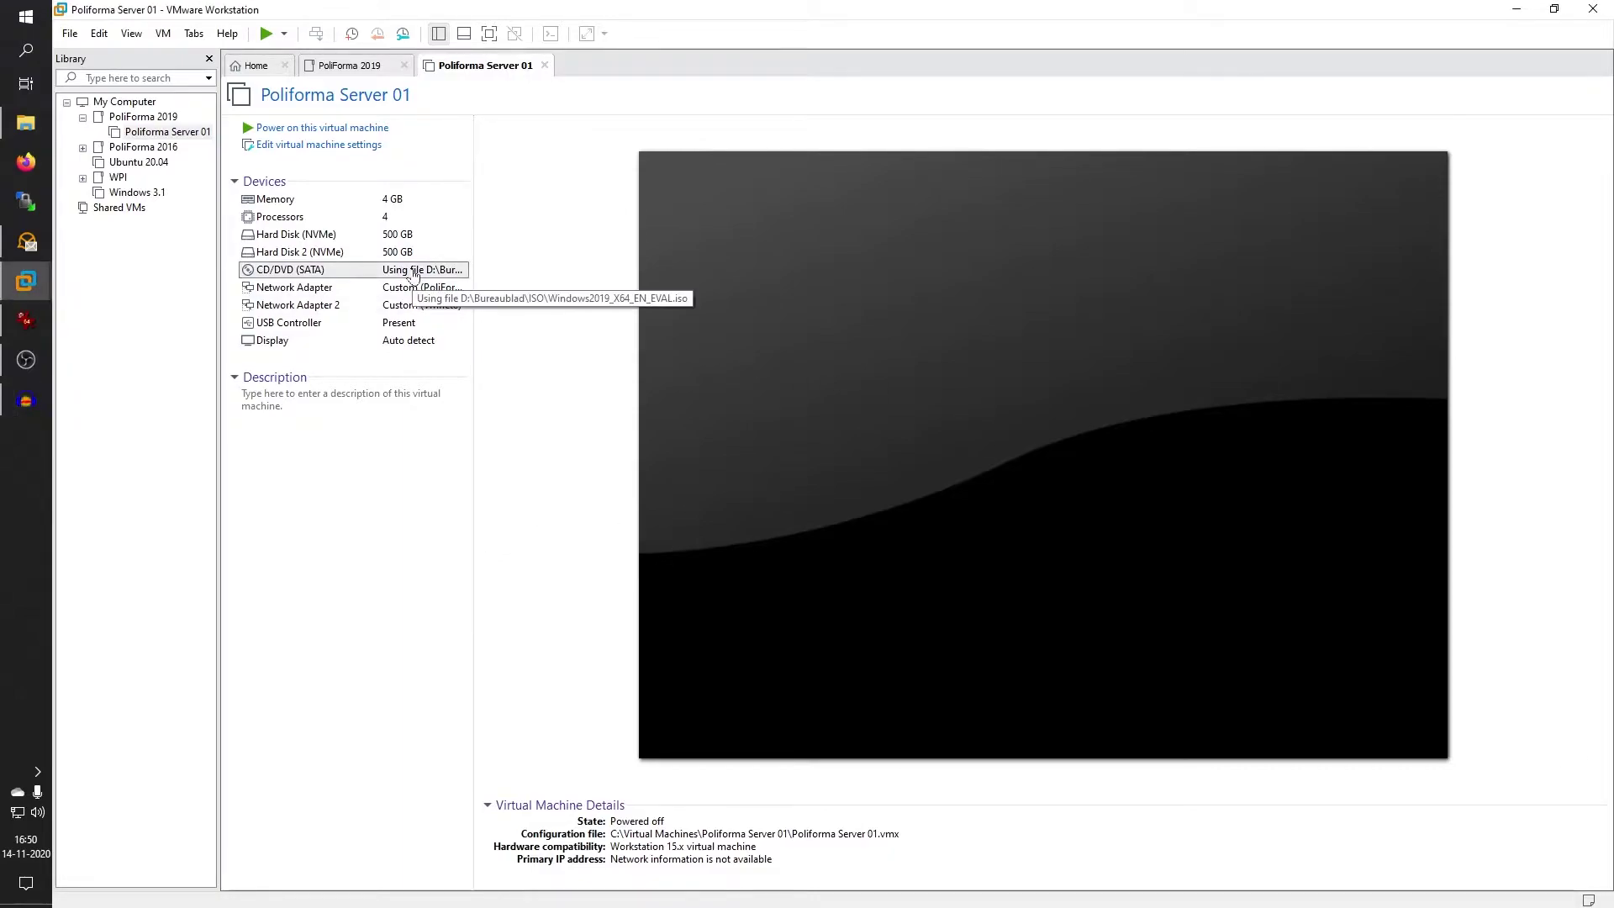
double_click(413, 275)
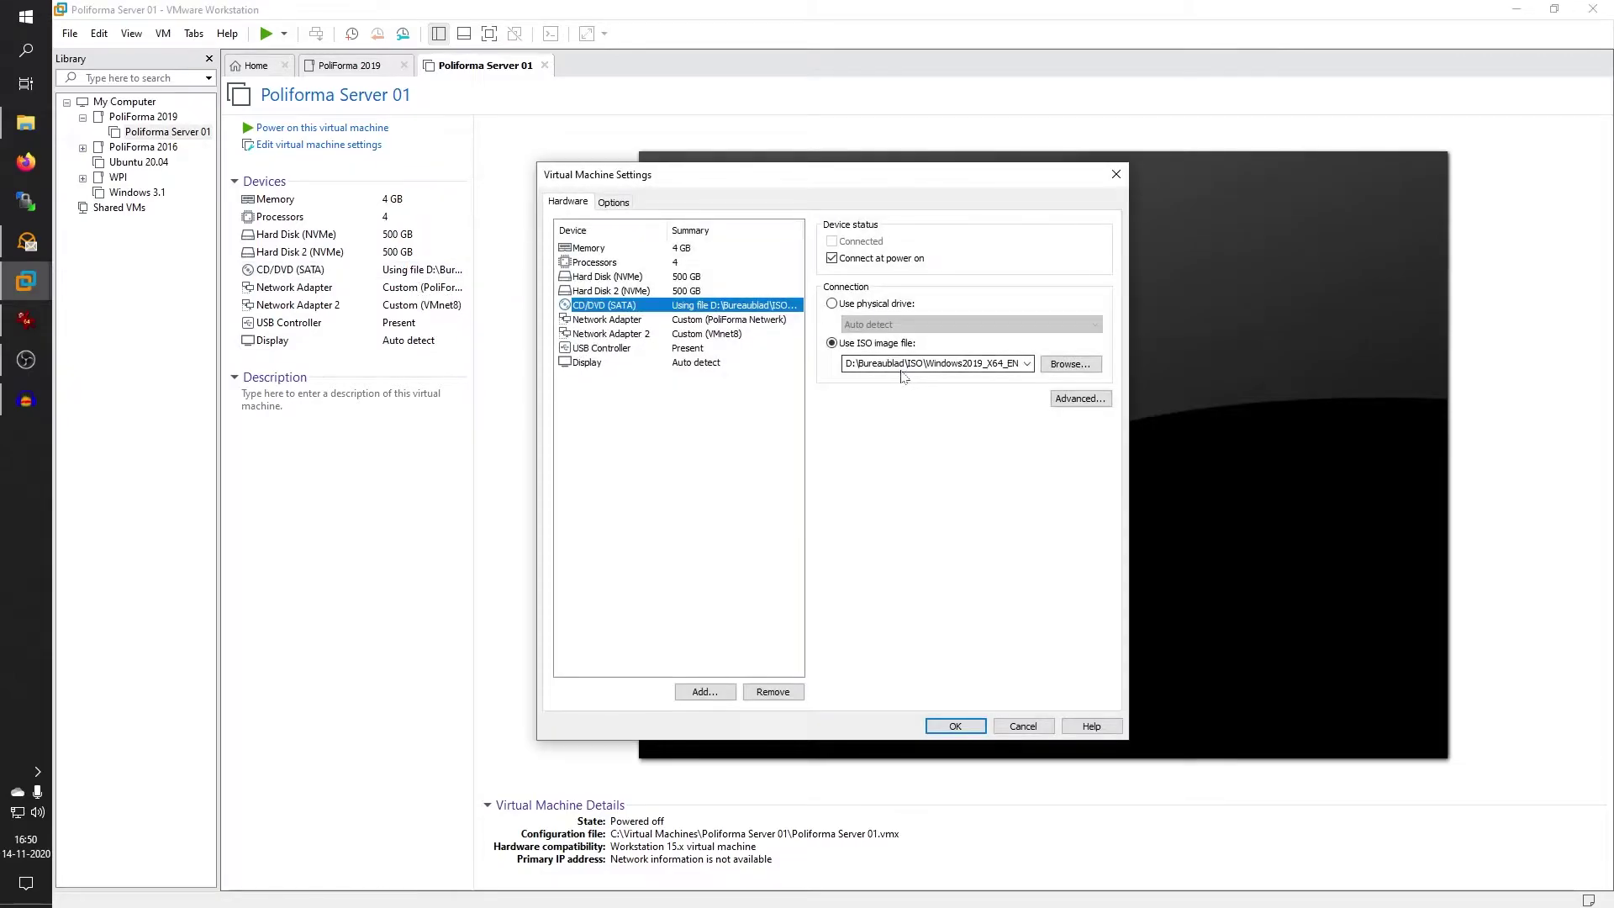
click(1026, 726)
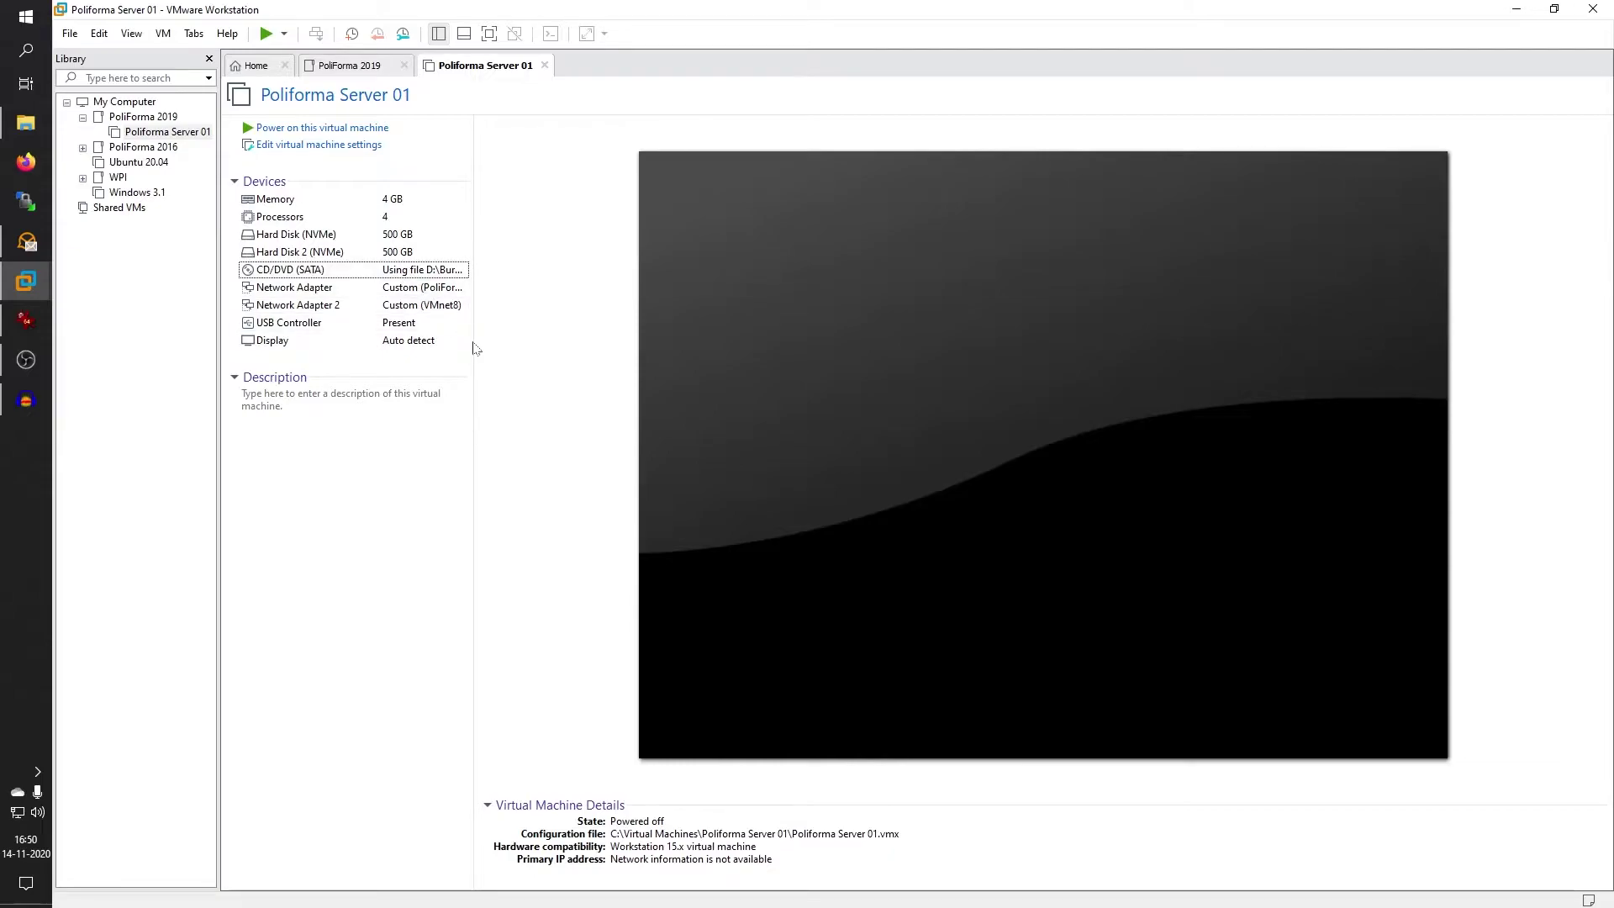
- Power on the Poliforma Server 01 virtual machine and direct input to it for Windows Setup
click(336, 128)
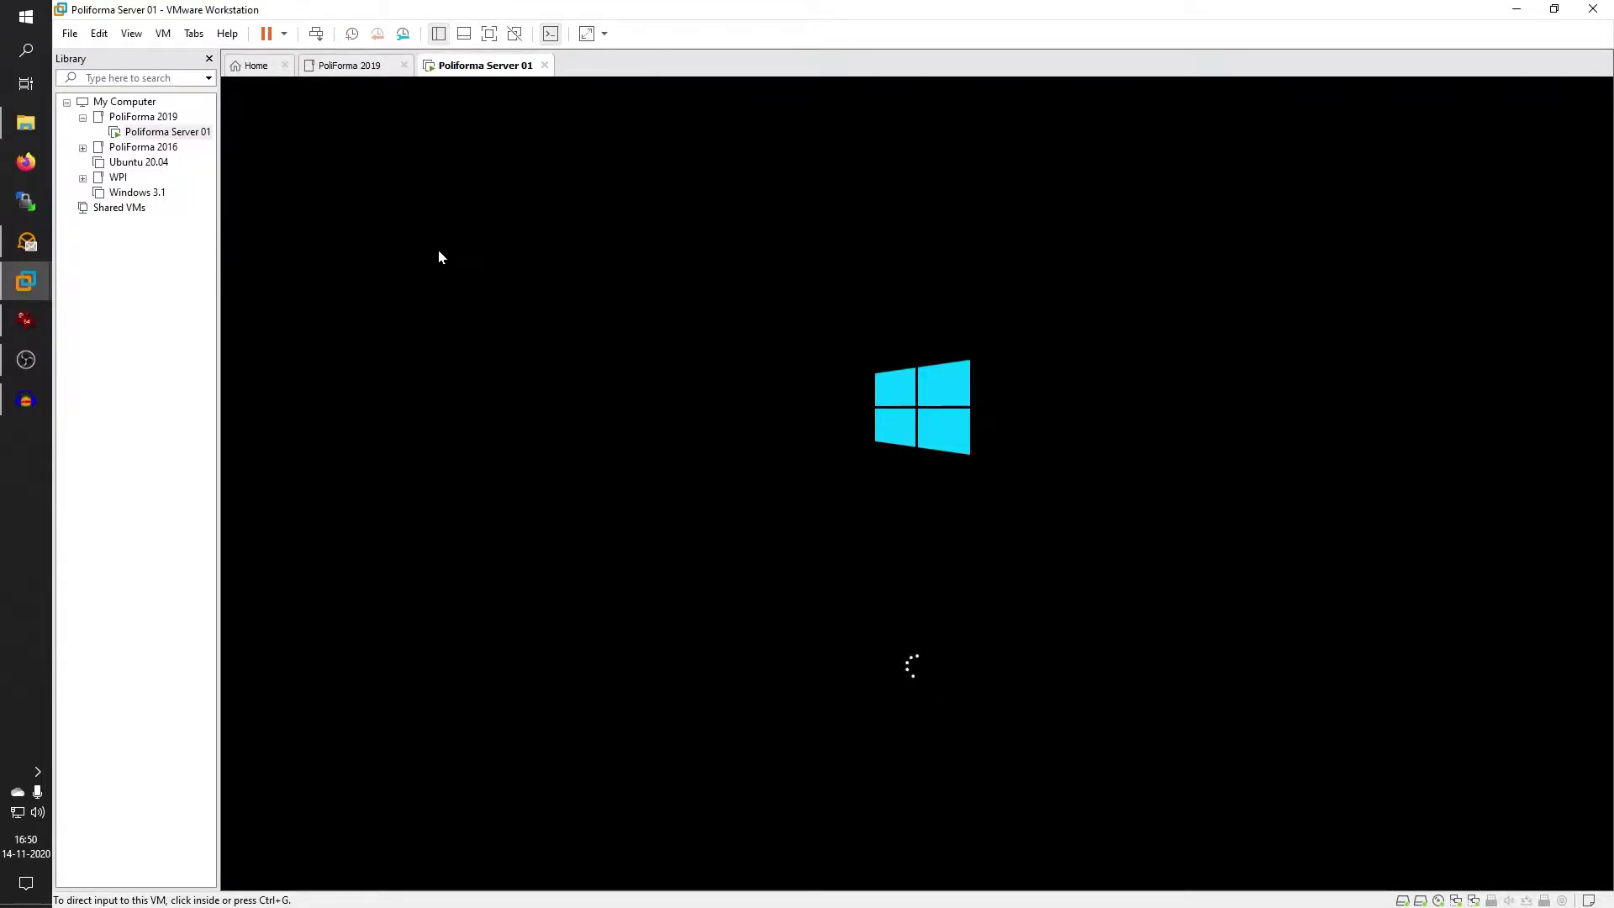
click(381, 163)
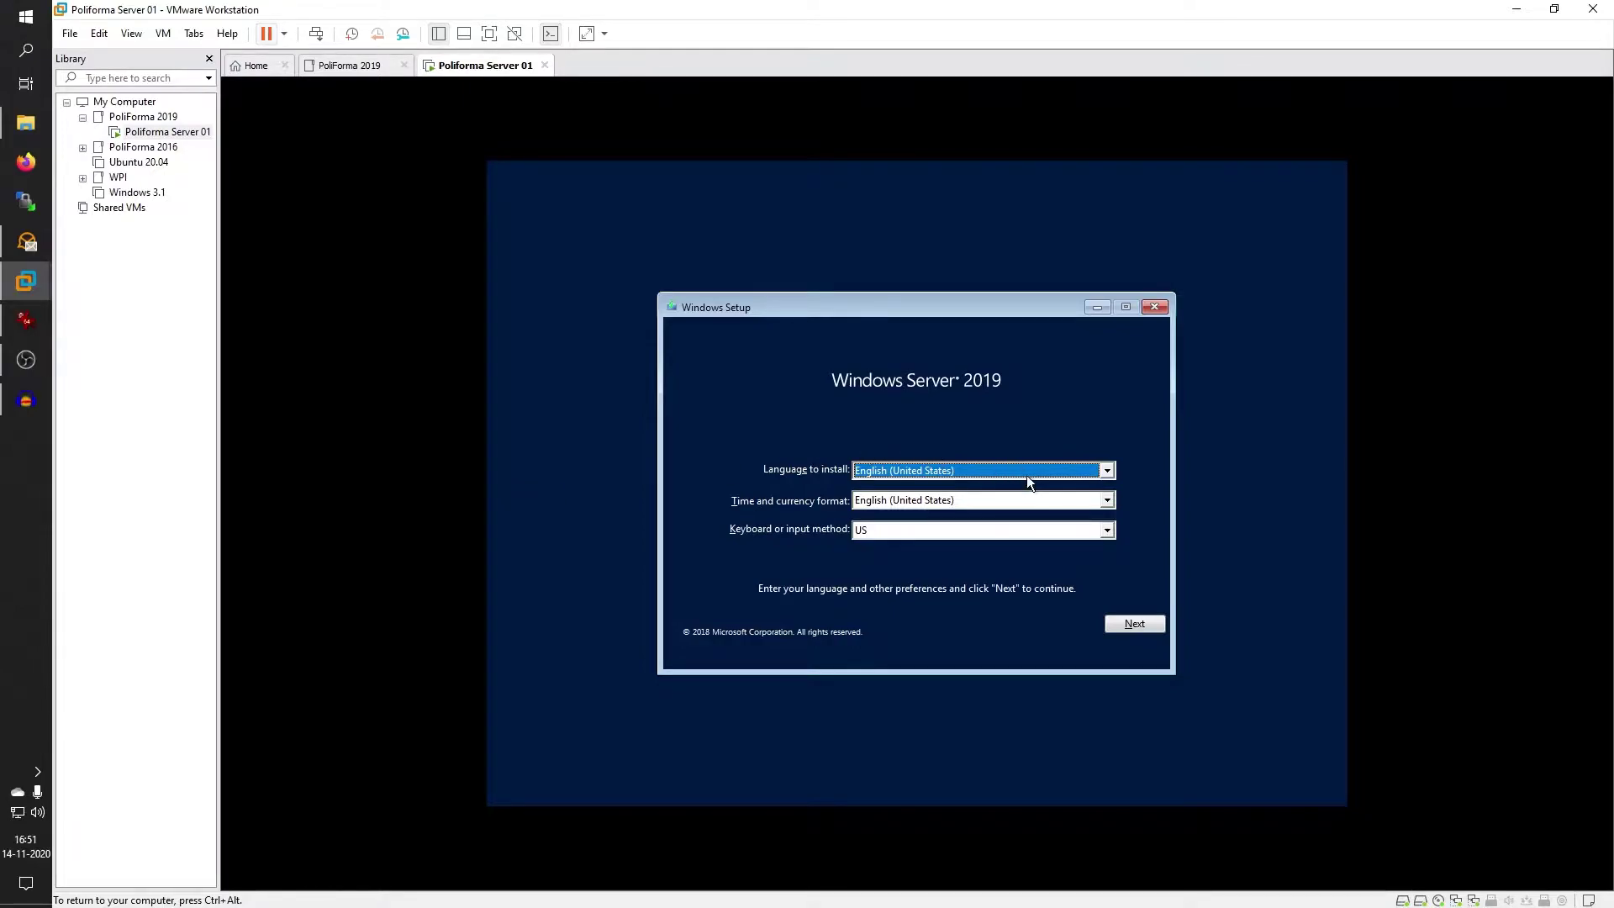
- Examine the available choices for installation language, time and currency format, and keyboard in Windows Setup
click(995, 469)
click(995, 469)
click(982, 500)
click(981, 501)
click(975, 528)
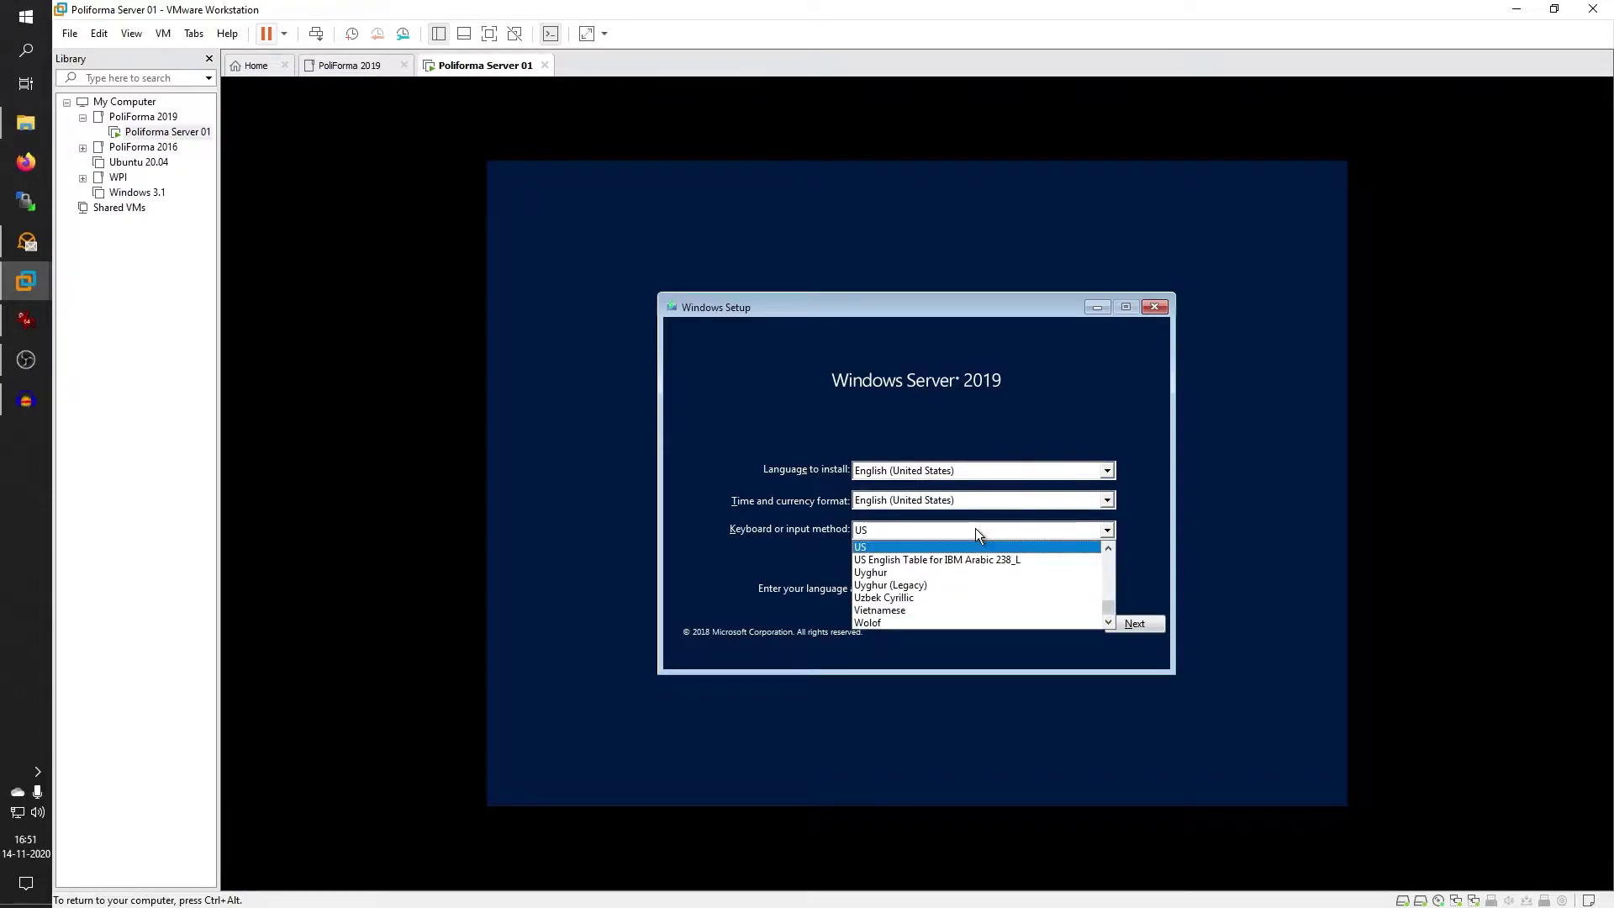
click(975, 528)
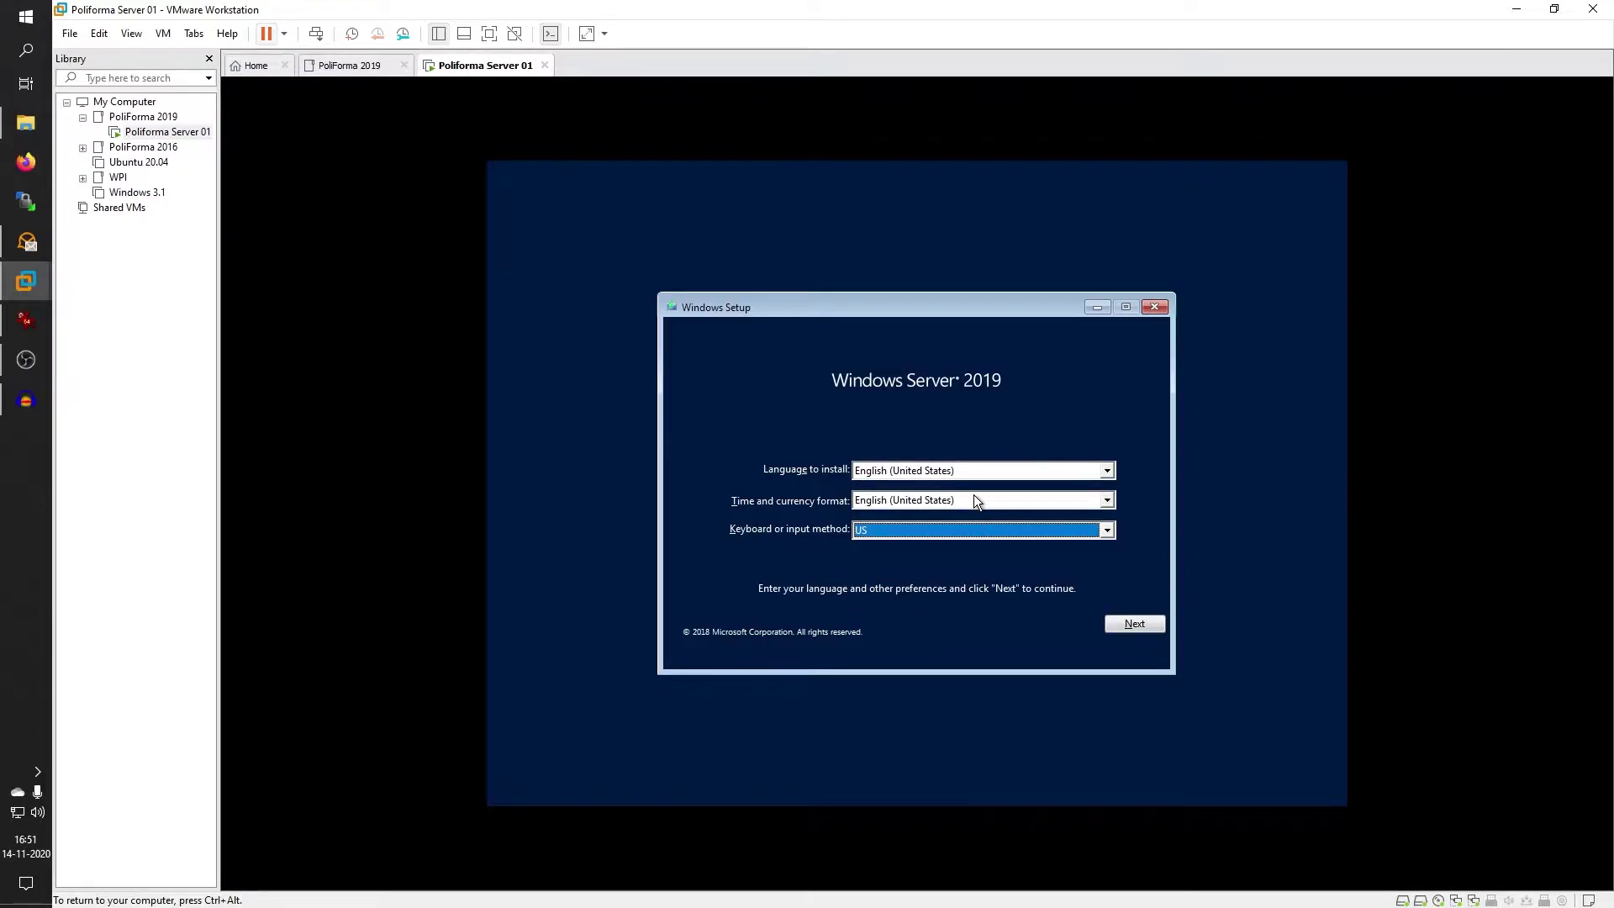
click(977, 467)
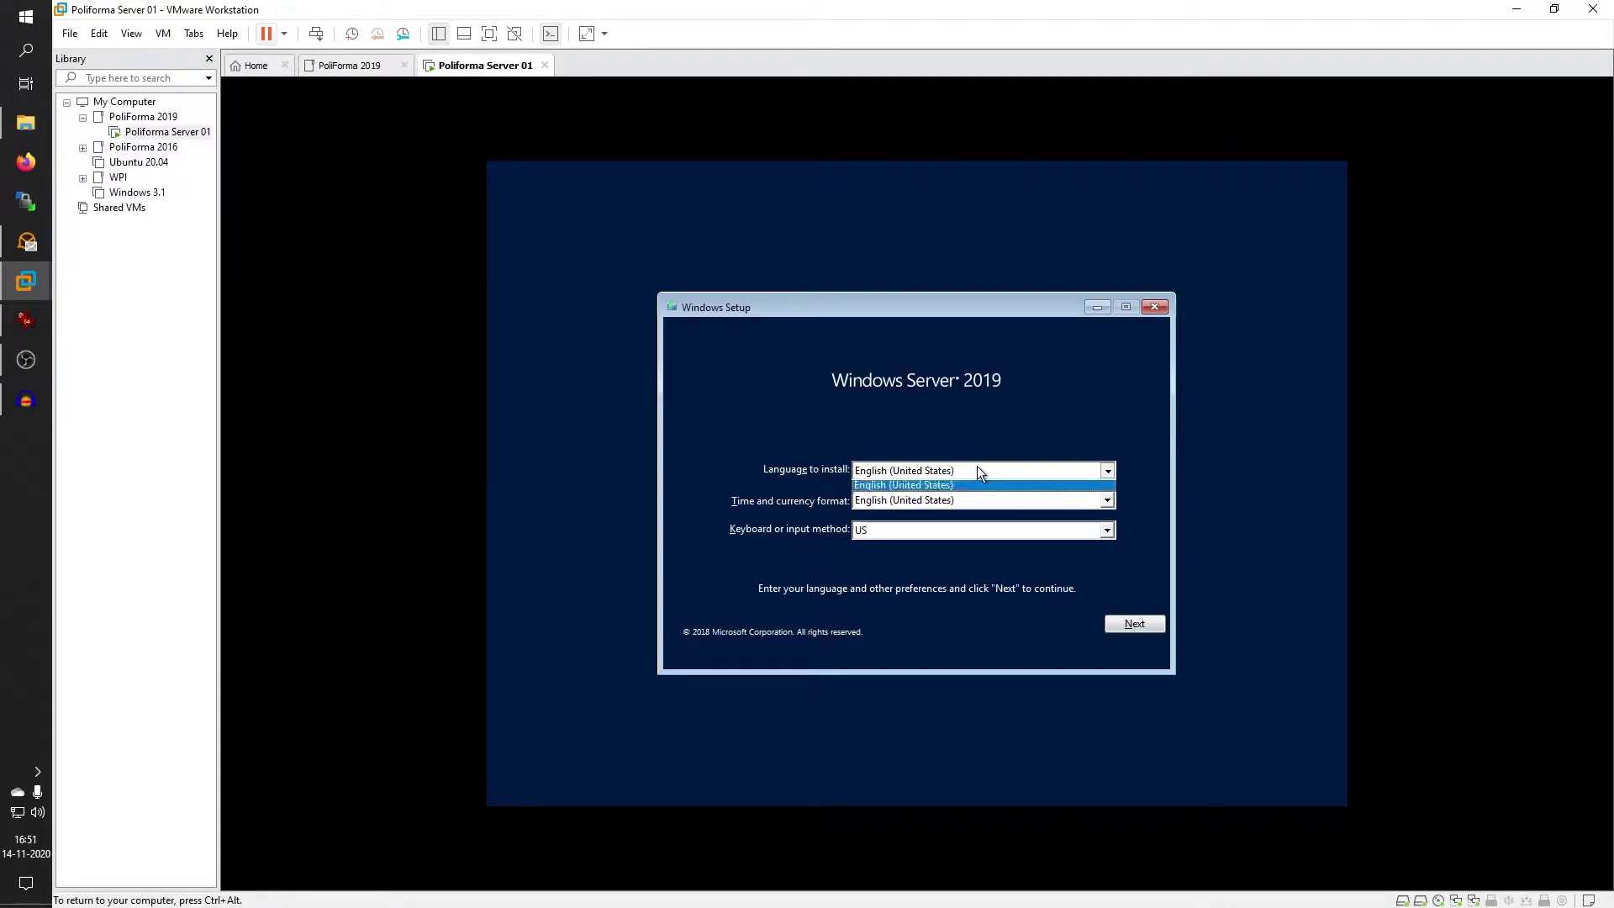
click(977, 467)
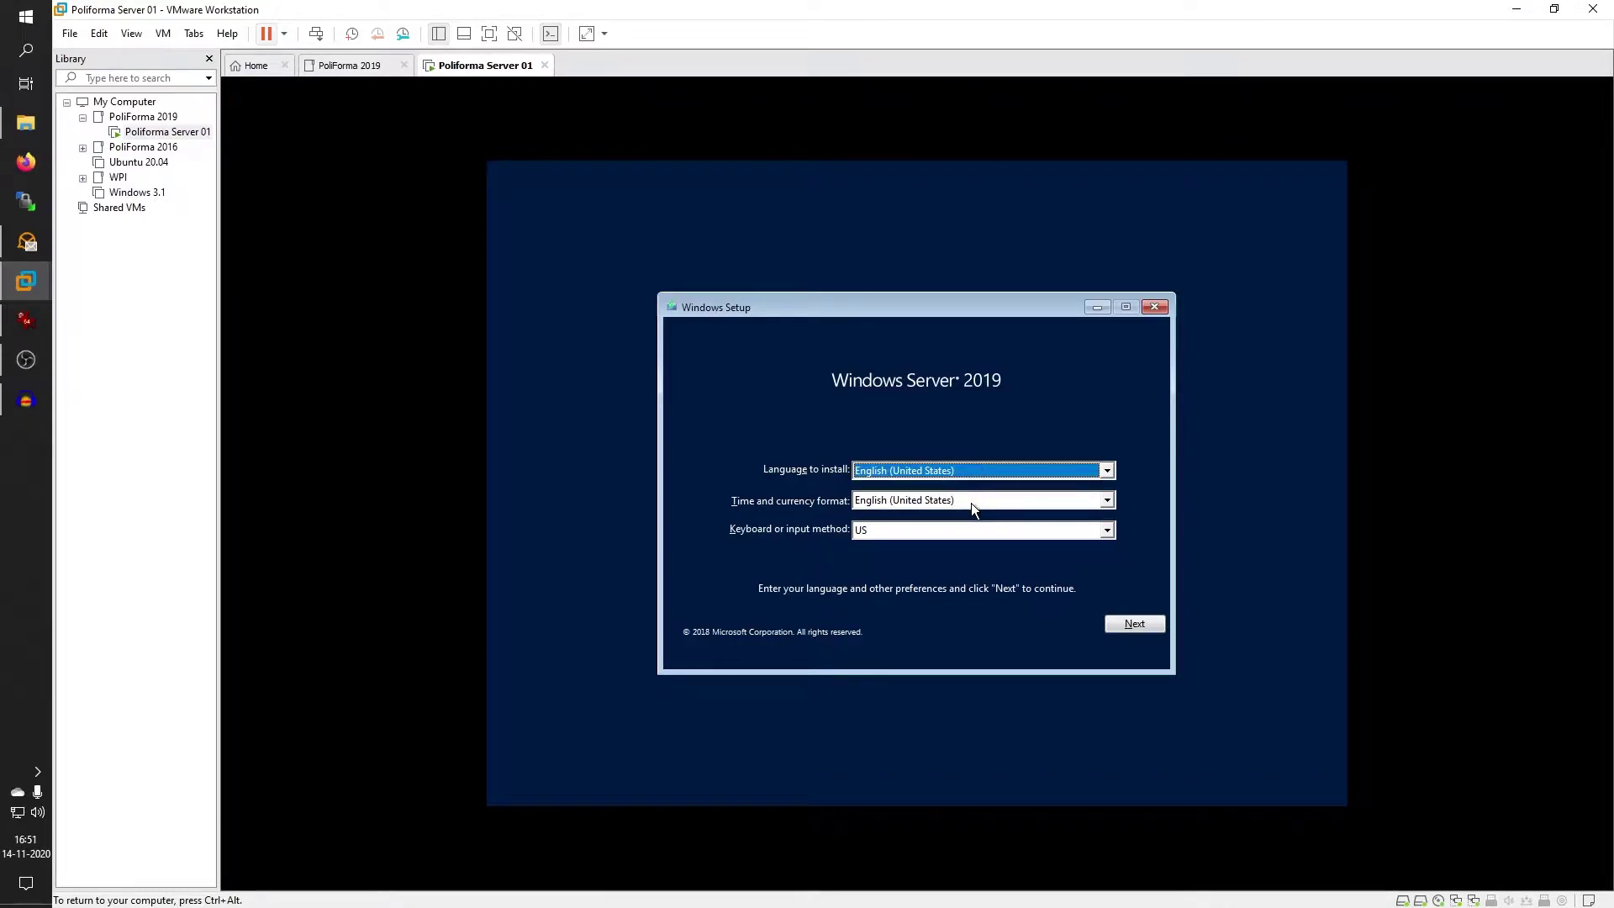
- Set the time and currency format to Dutch (Netherlands) and continue with the United States-International keyboard
click(971, 503)
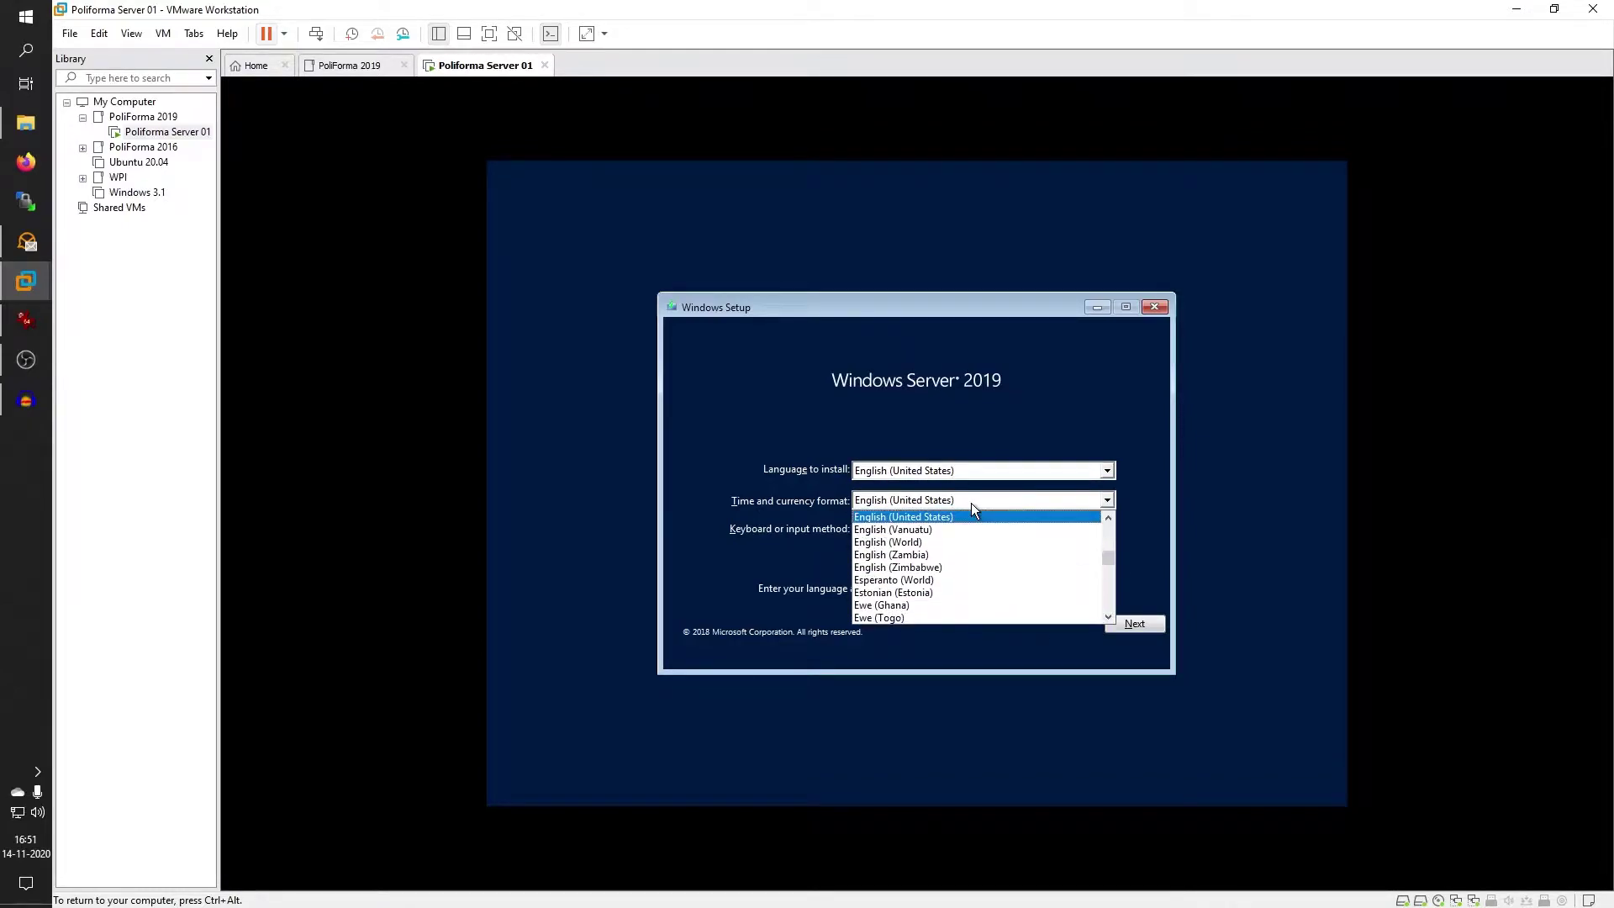
text(du)
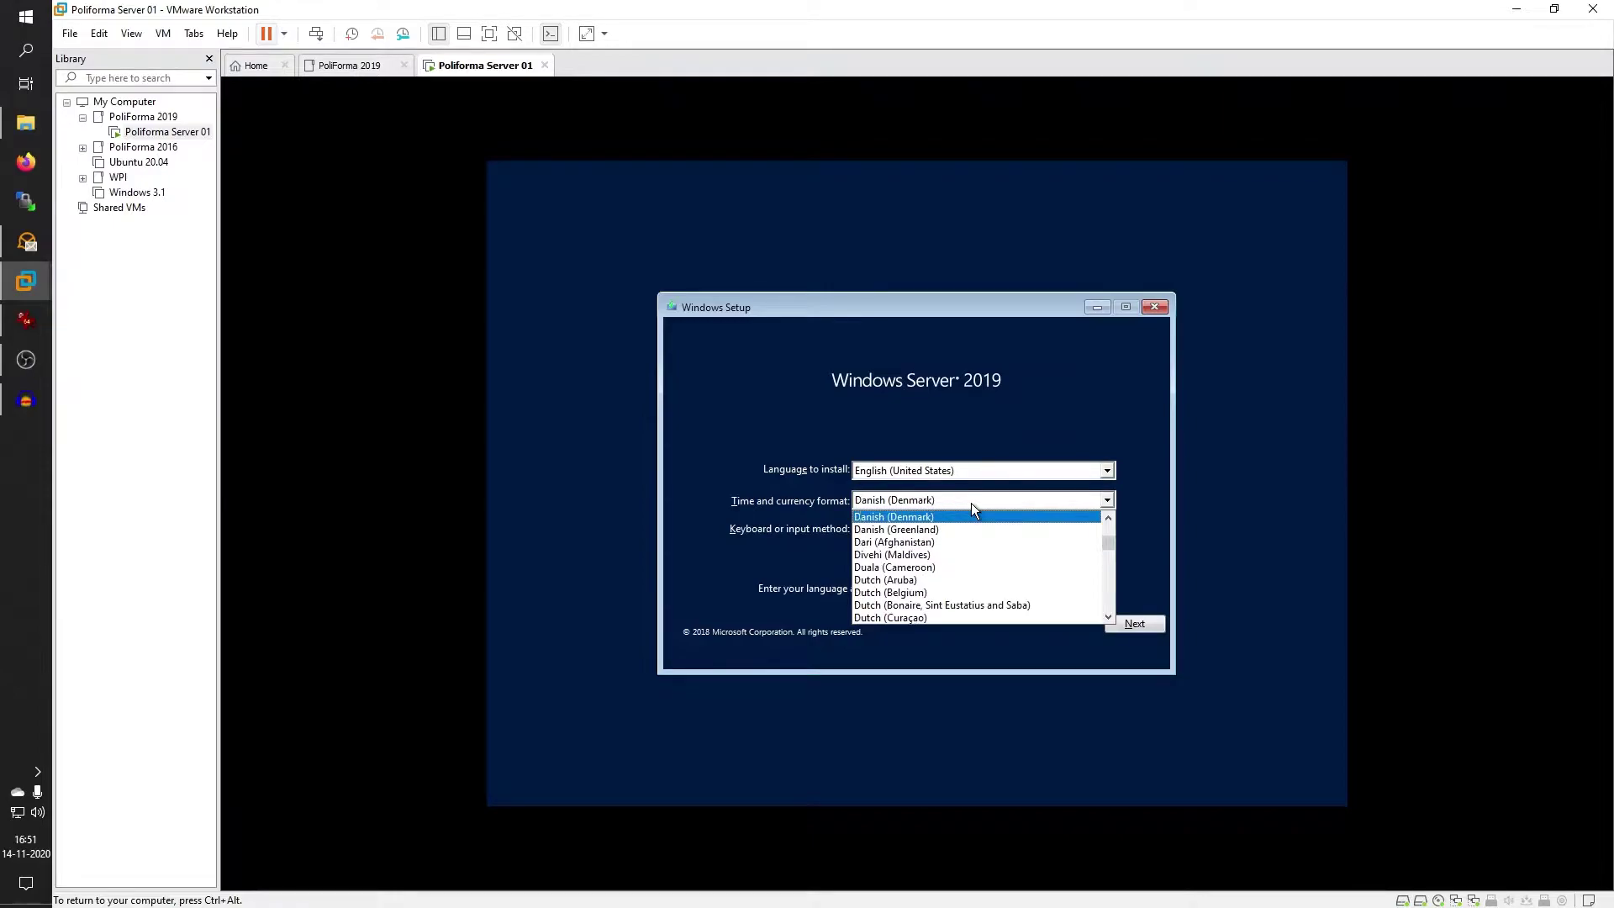
scroll(920, 598, down, 1)
click(931, 593)
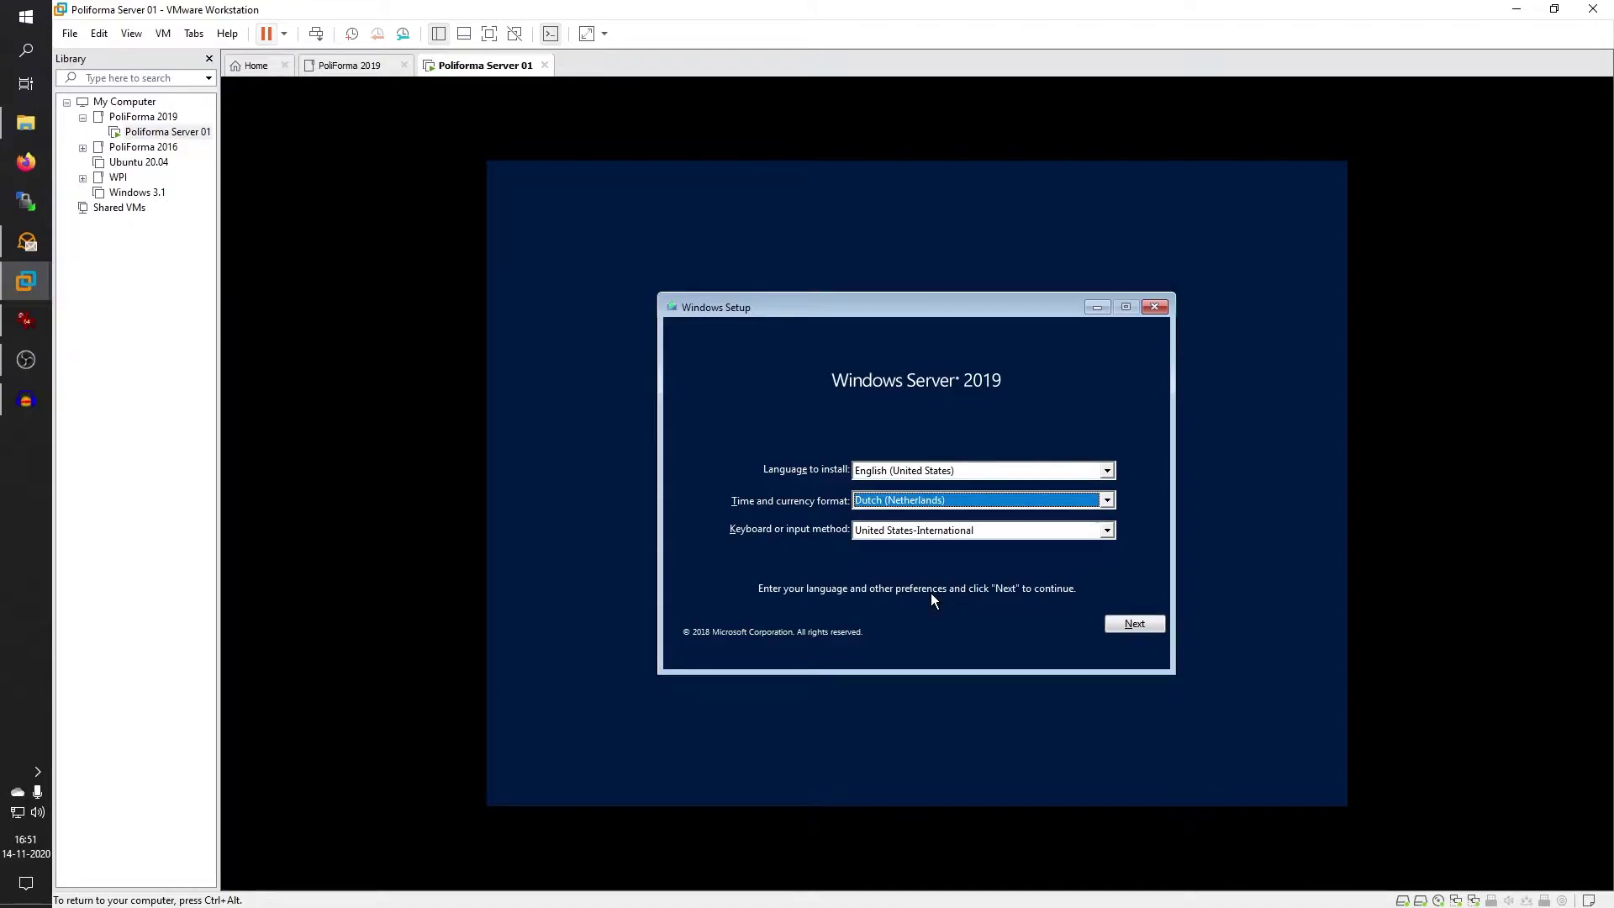
click(960, 530)
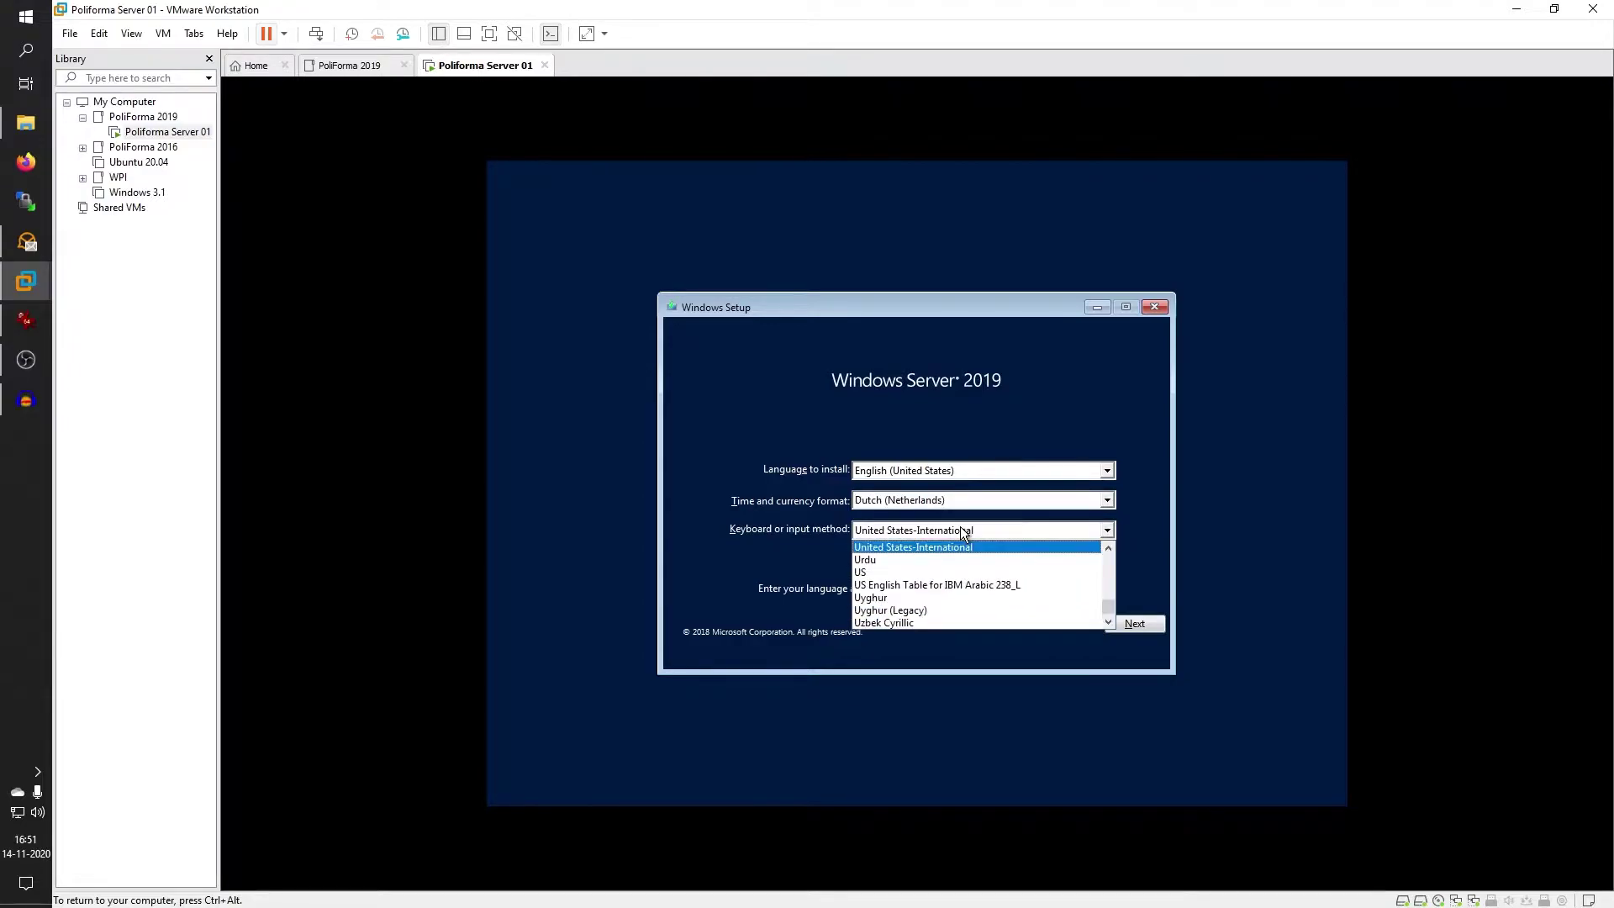
click(960, 527)
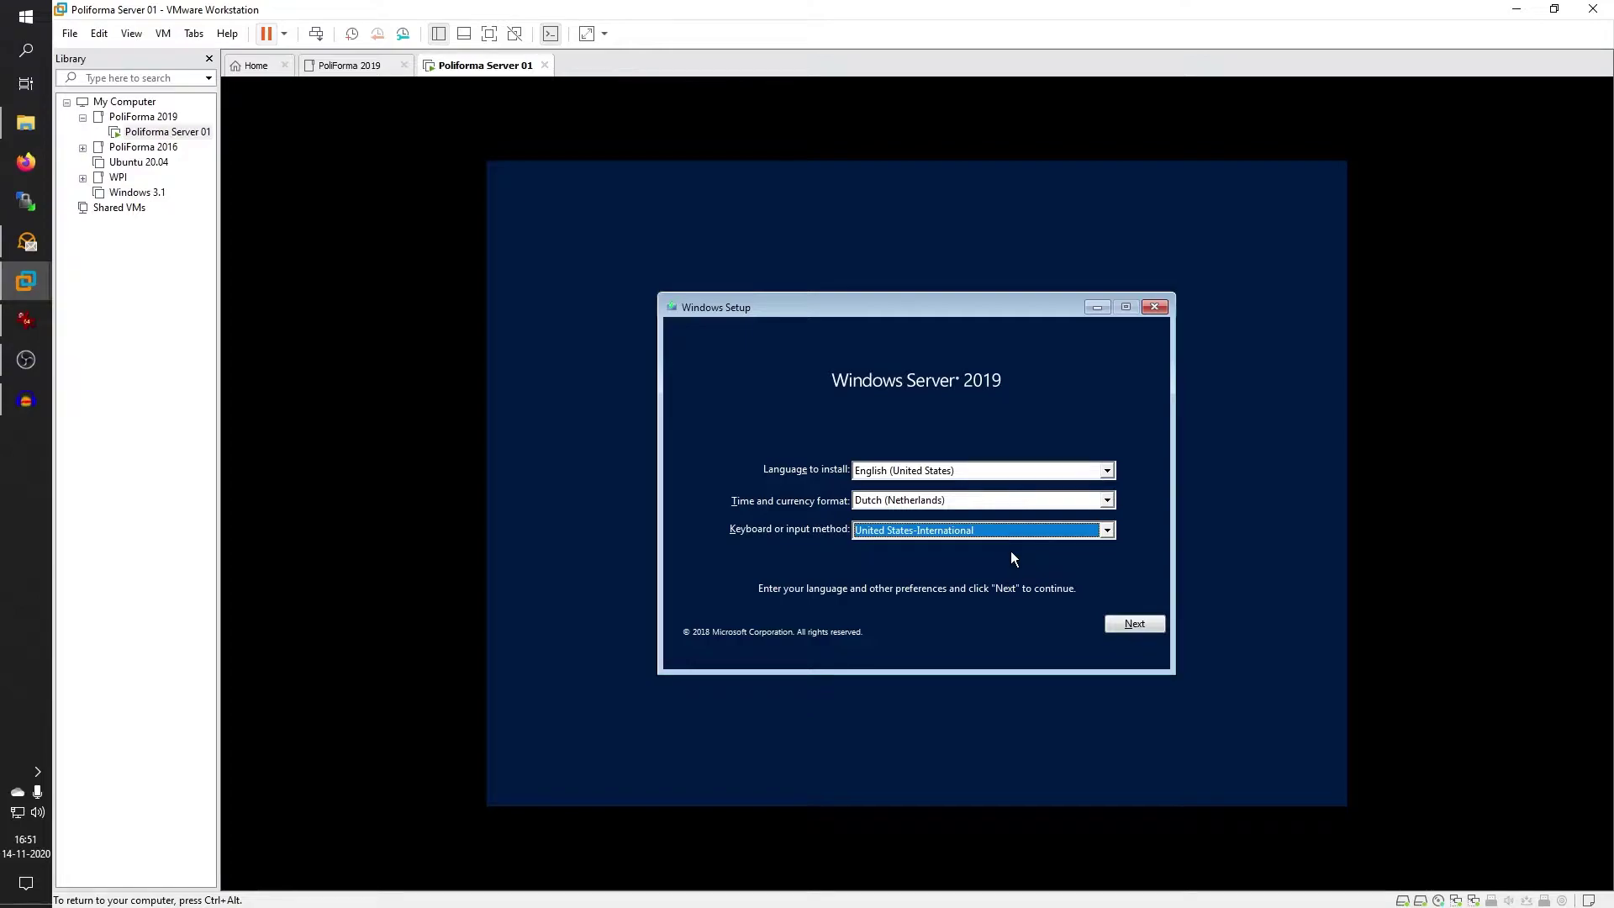
click(1118, 623)
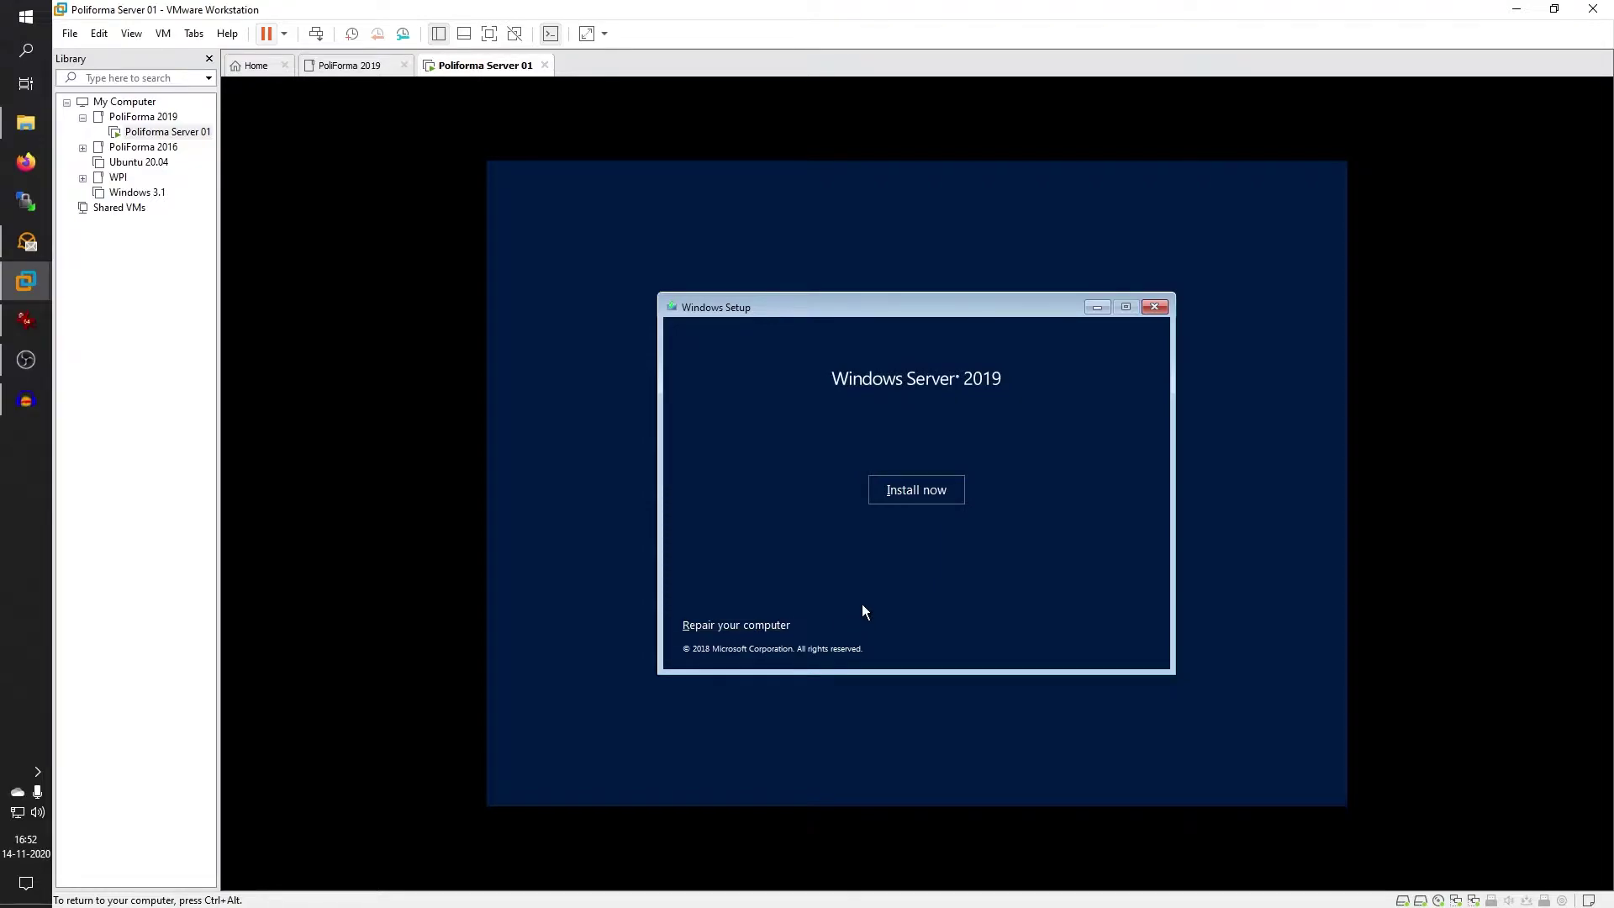
- Start the installation and choose Windows Server 2019 Standard Evaluation (Desktop Experience) as the operating system
click(902, 491)
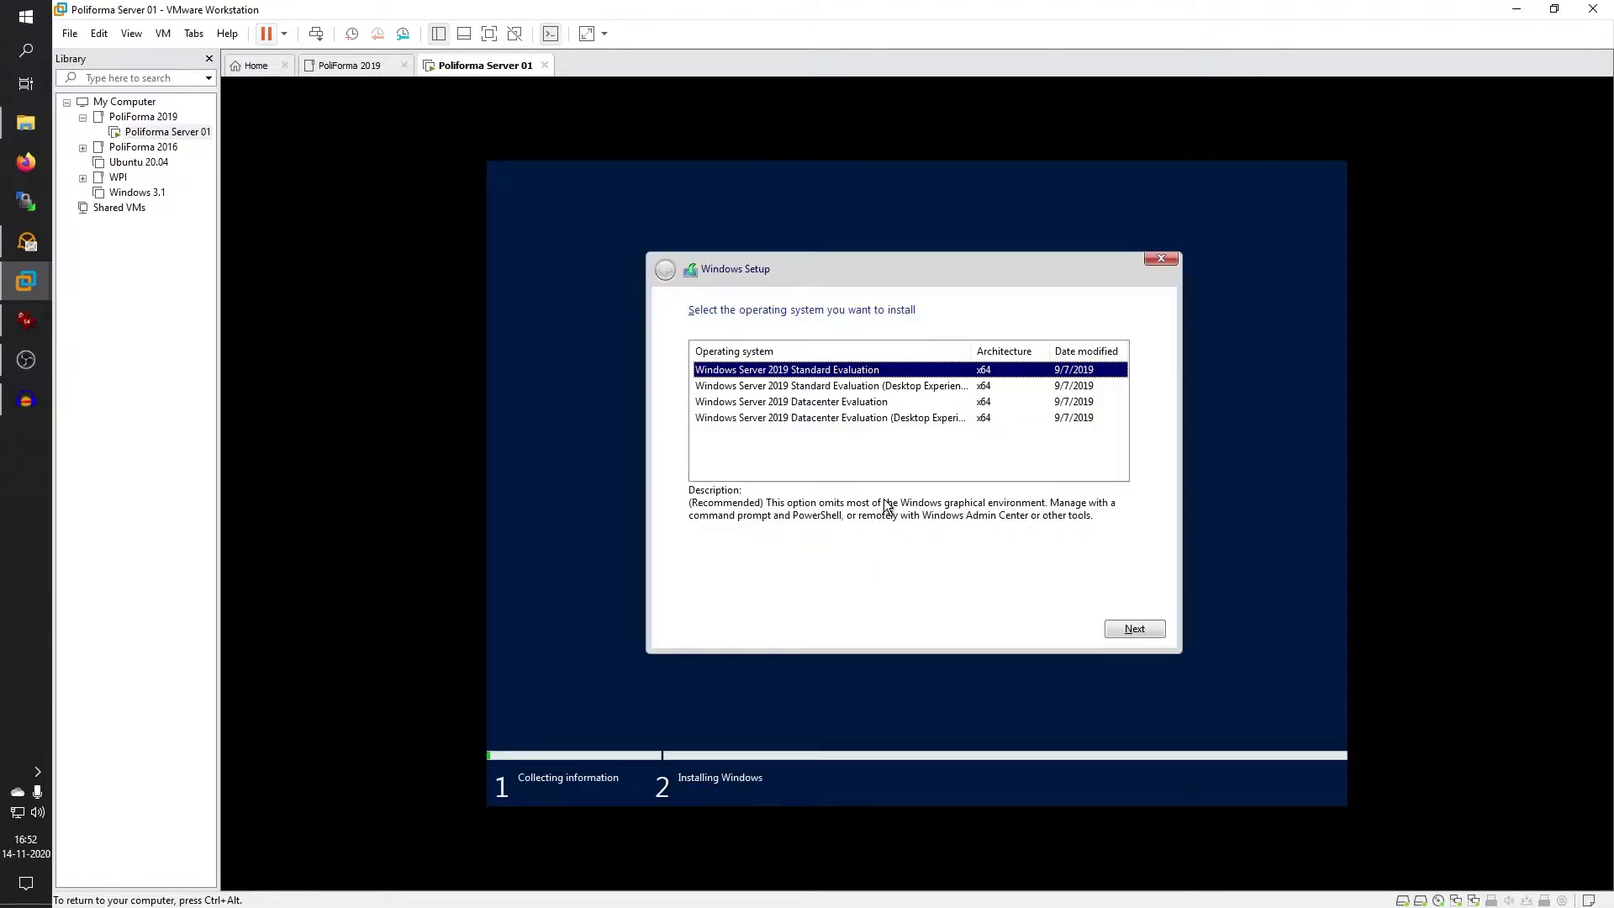
click(844, 388)
click(844, 402)
click(846, 418)
click(847, 387)
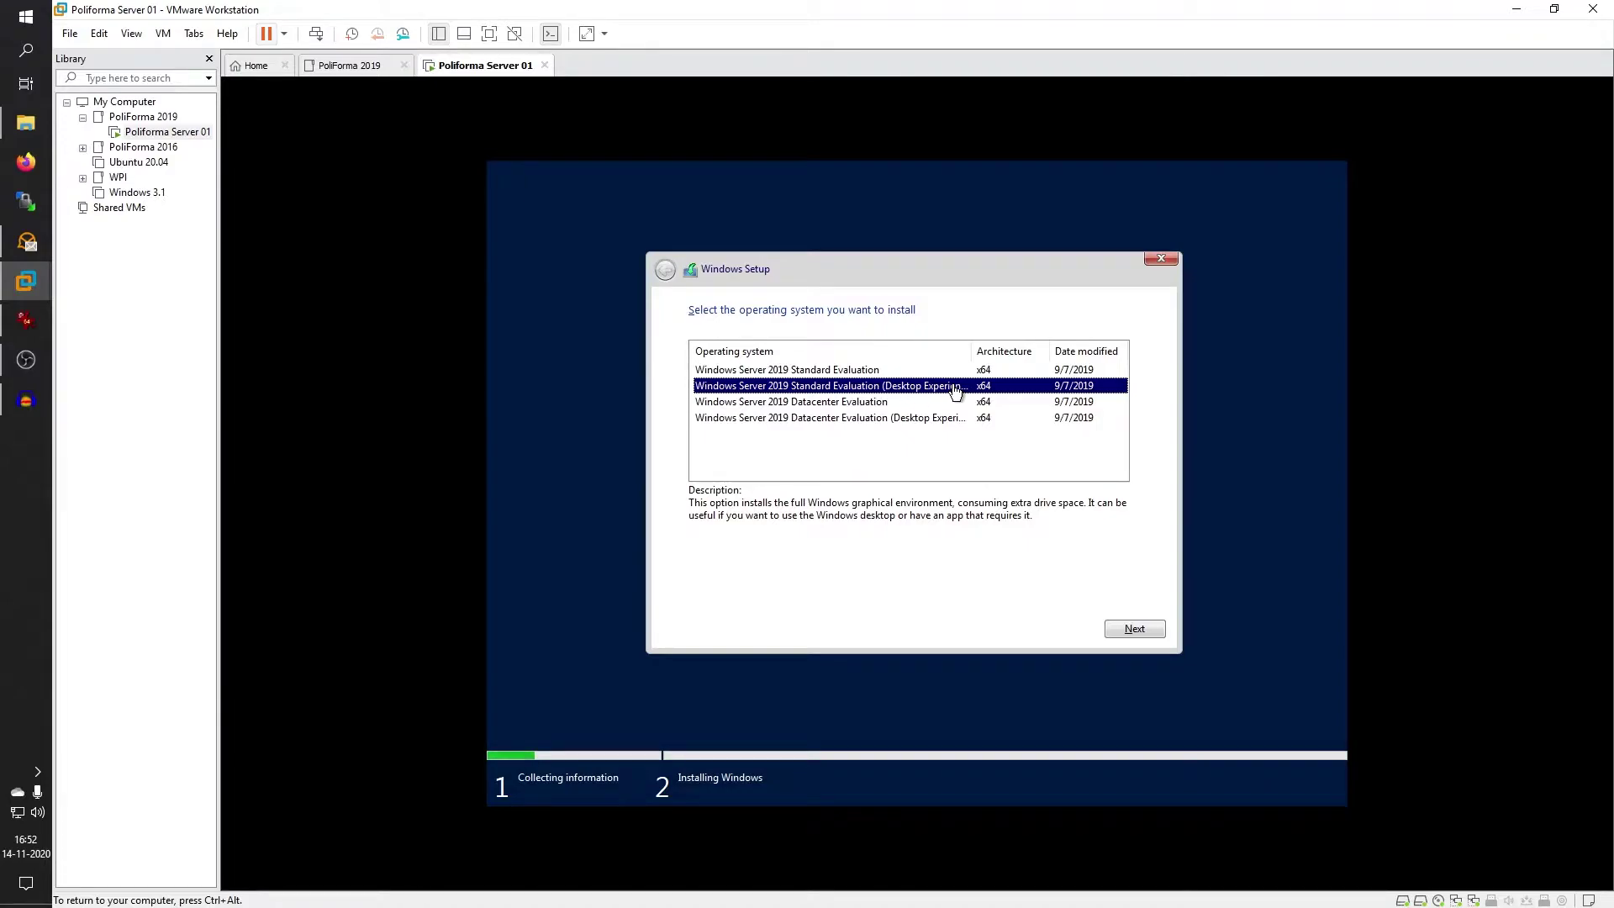
click(1131, 632)
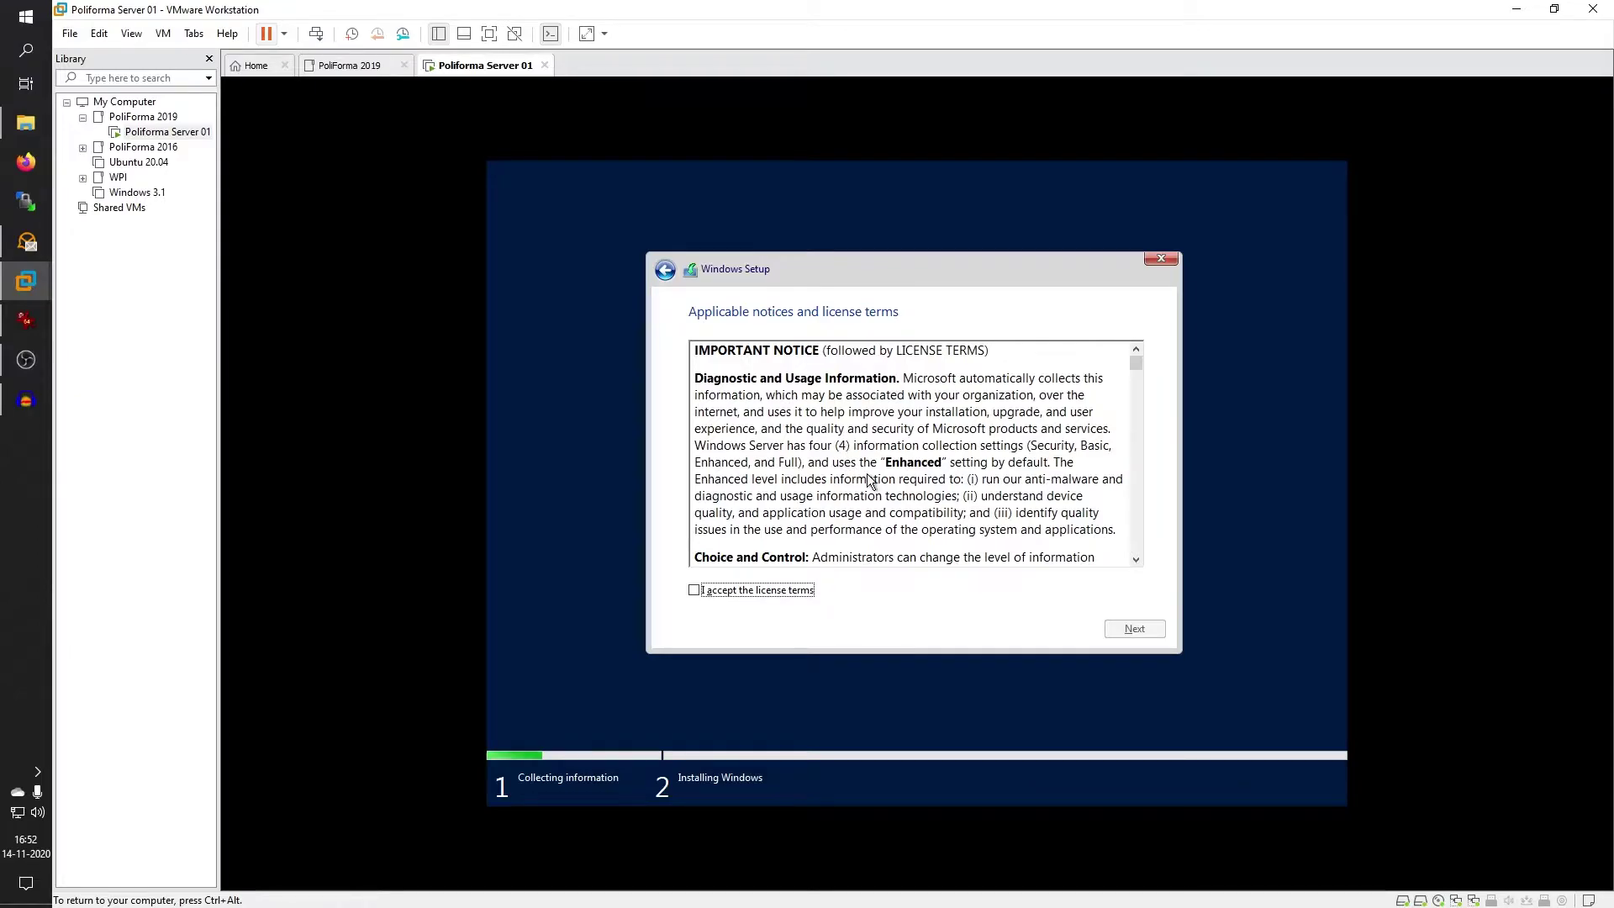
- Accept the license terms and choose the Custom: Install Windows only (advanced) installation type
scroll(889, 464, down, 3)
scroll(889, 465, down, 15)
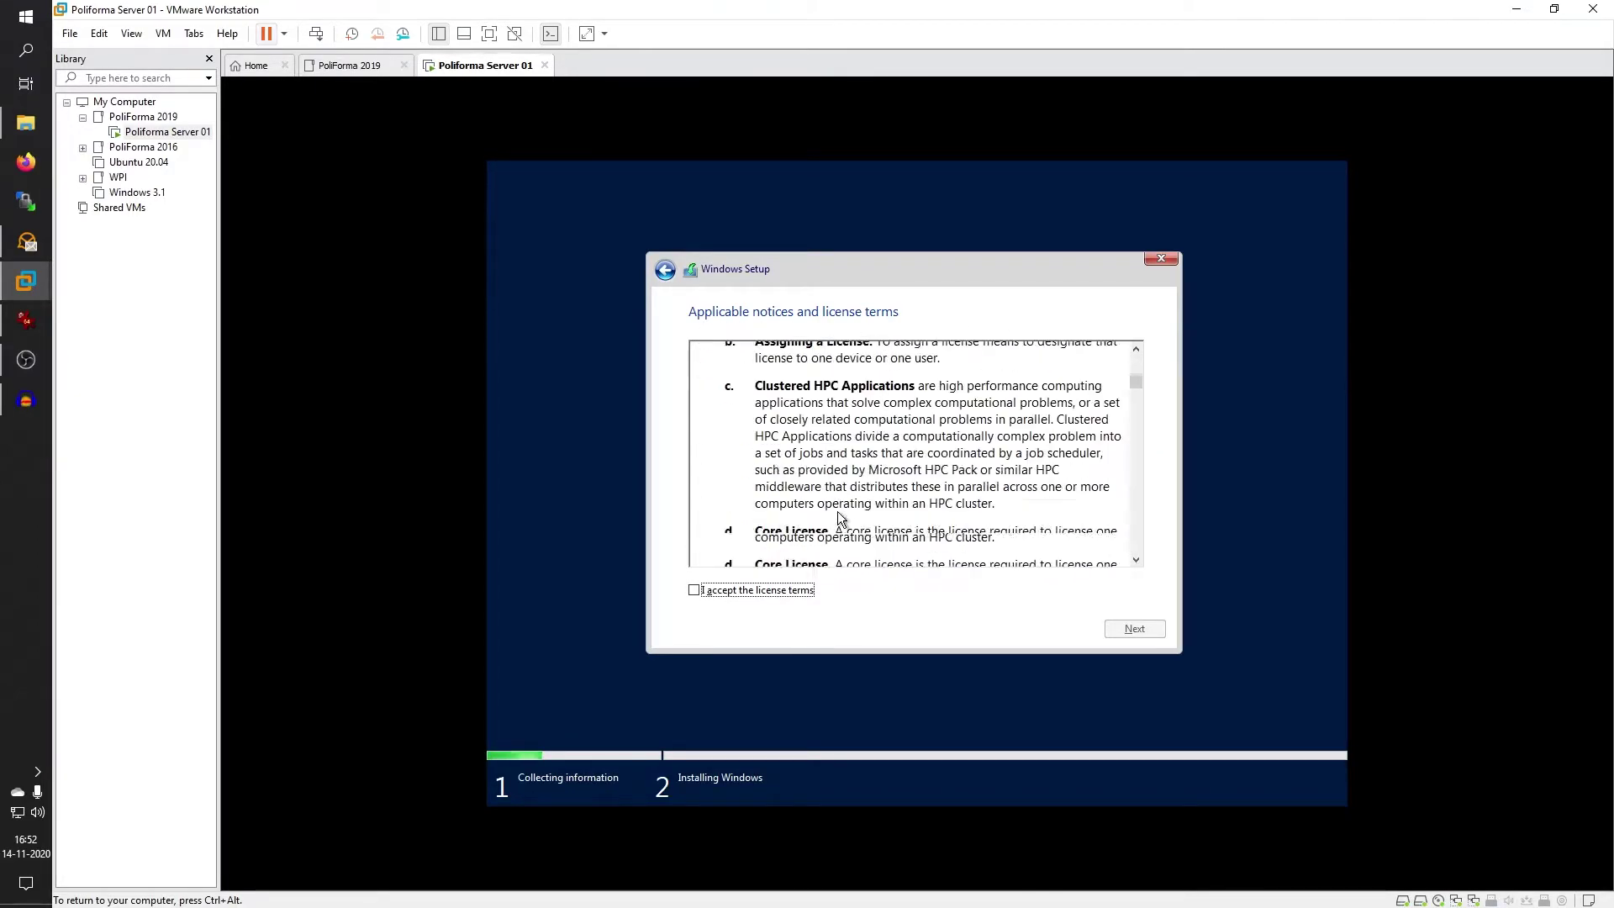
scroll(742, 579, down, 3)
click(694, 589)
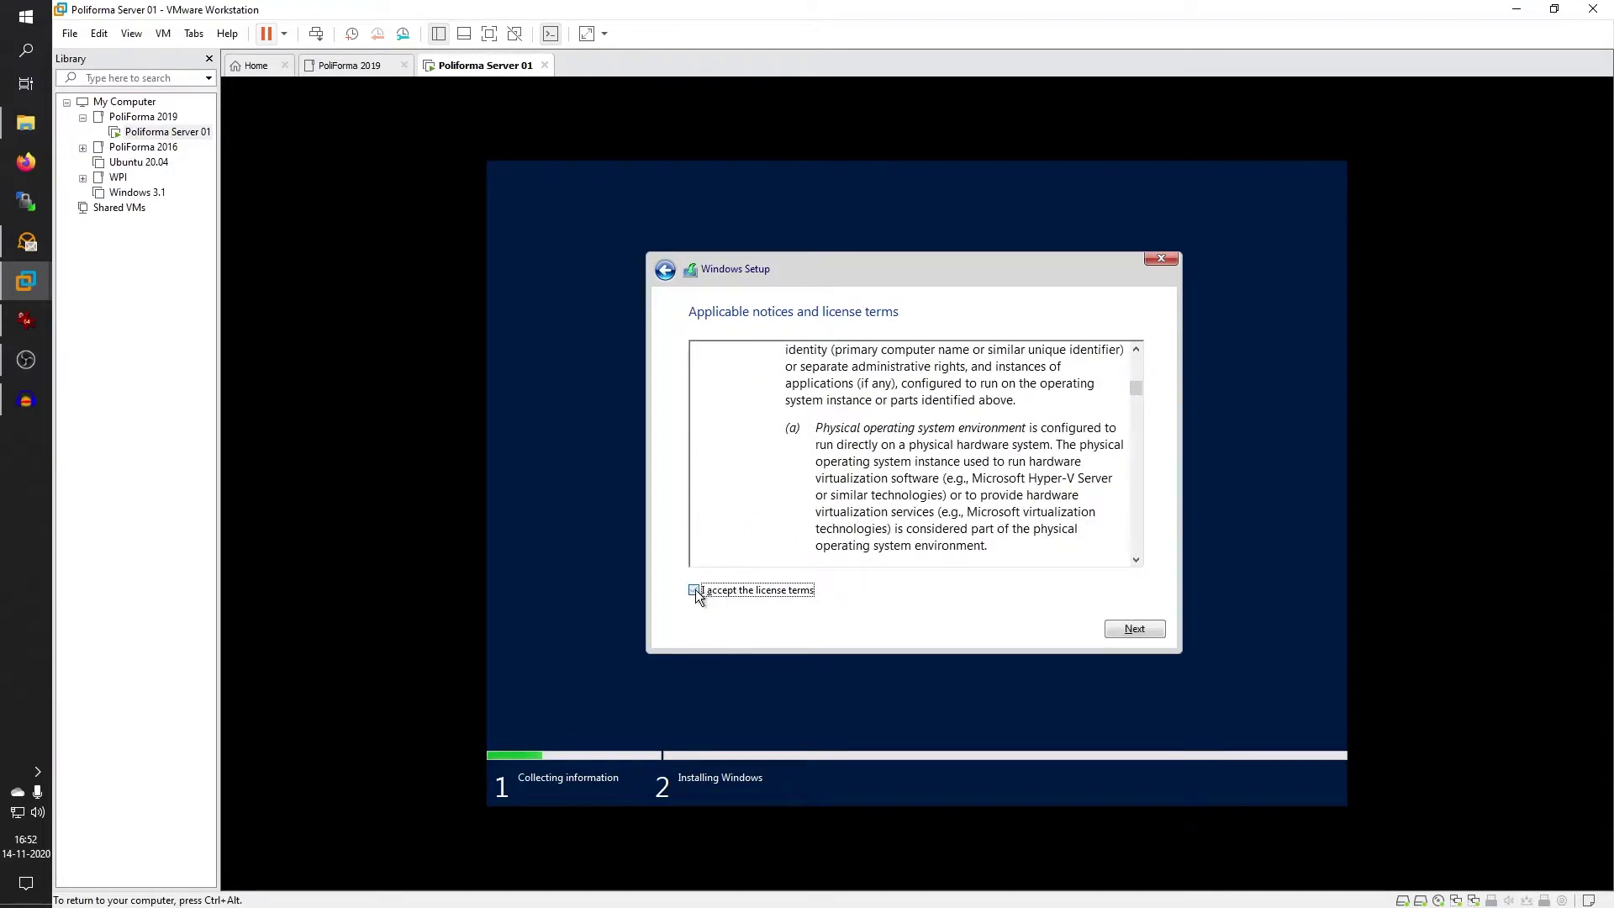
click(1127, 627)
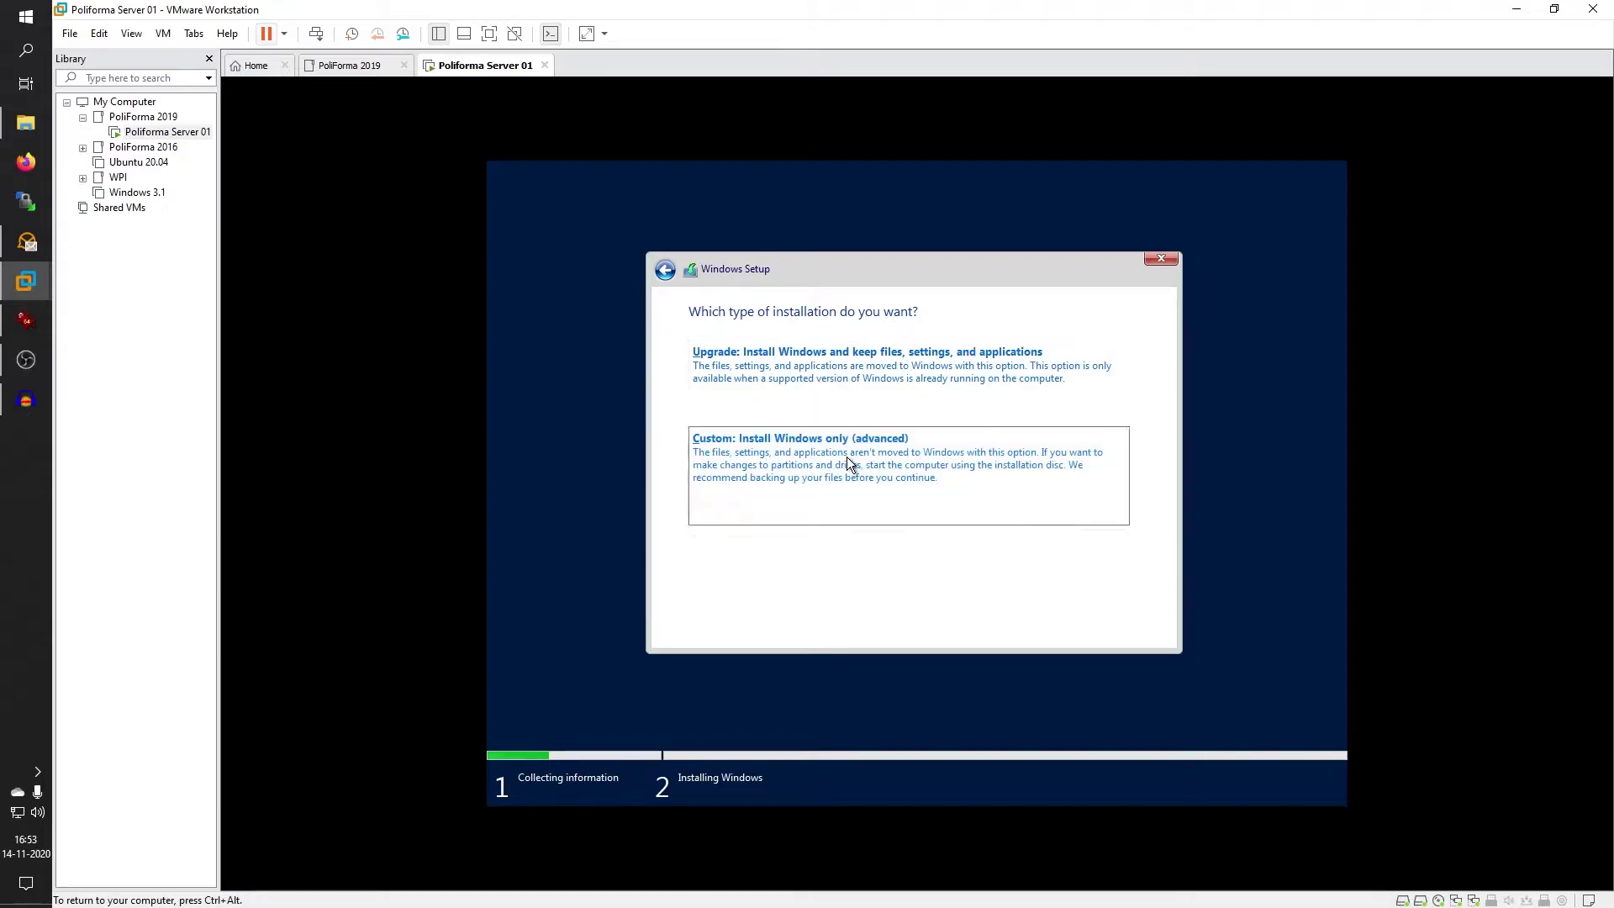
click(845, 457)
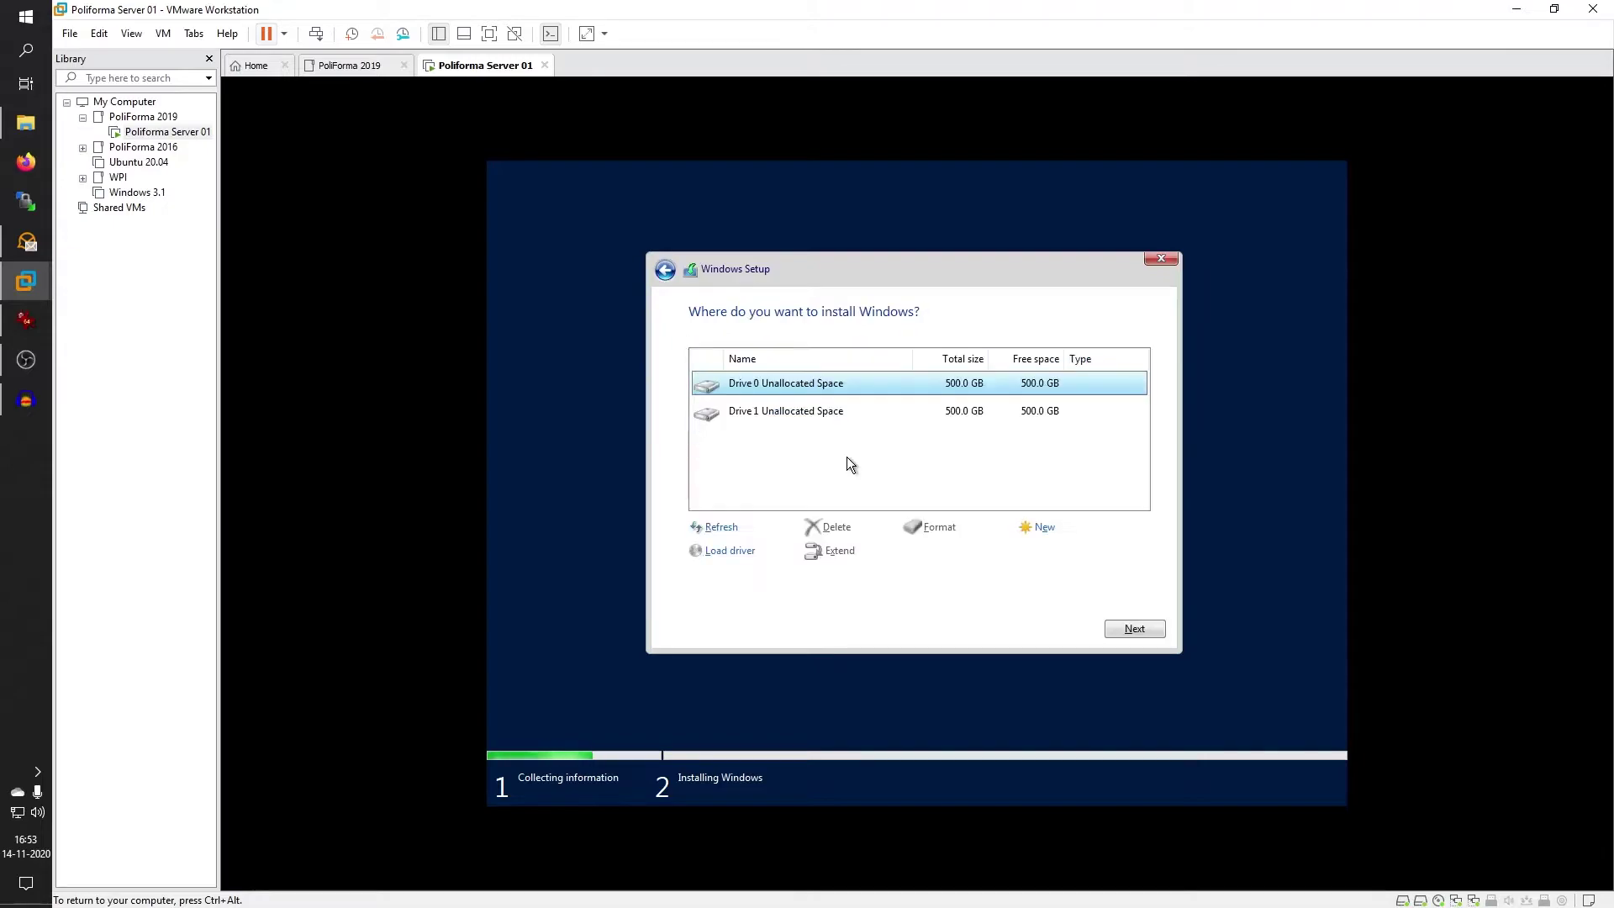
- Create a new 100000 MB partition in the unallocated space of Drive 0, allowing additional system partitions
click(829, 418)
click(829, 388)
click(796, 415)
click(797, 389)
click(1048, 532)
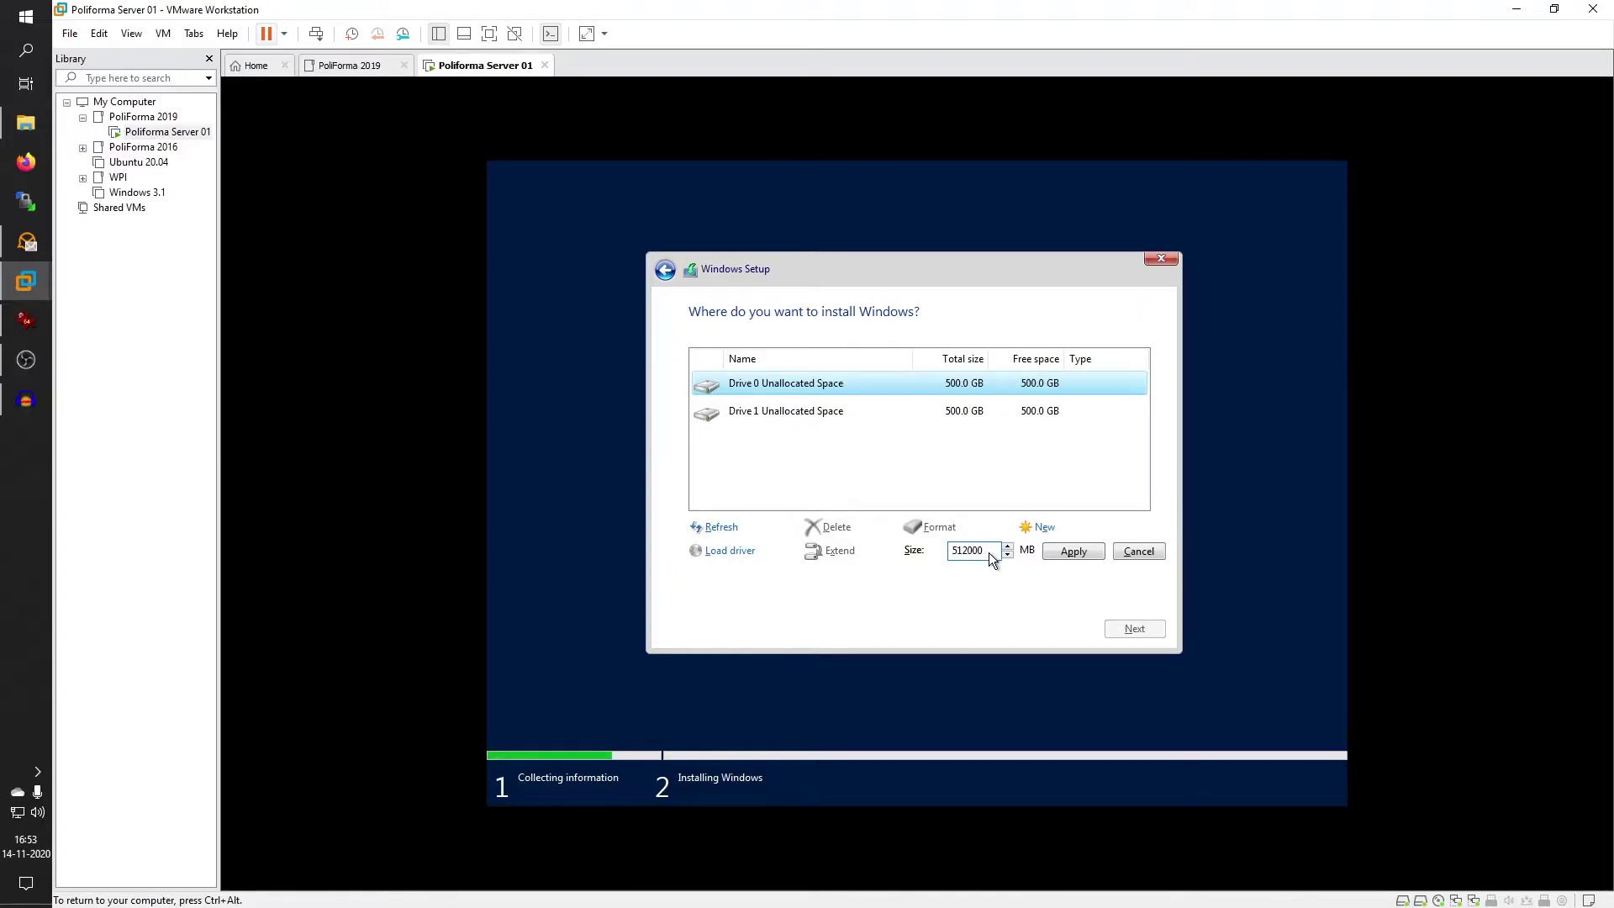
drag(969, 551, 951, 551)
key(End)
key(BackSpace)
key(BackSpace)
key(BackSpace)
key(BackSpace)
key(BackSpace)
key(BackSpace)
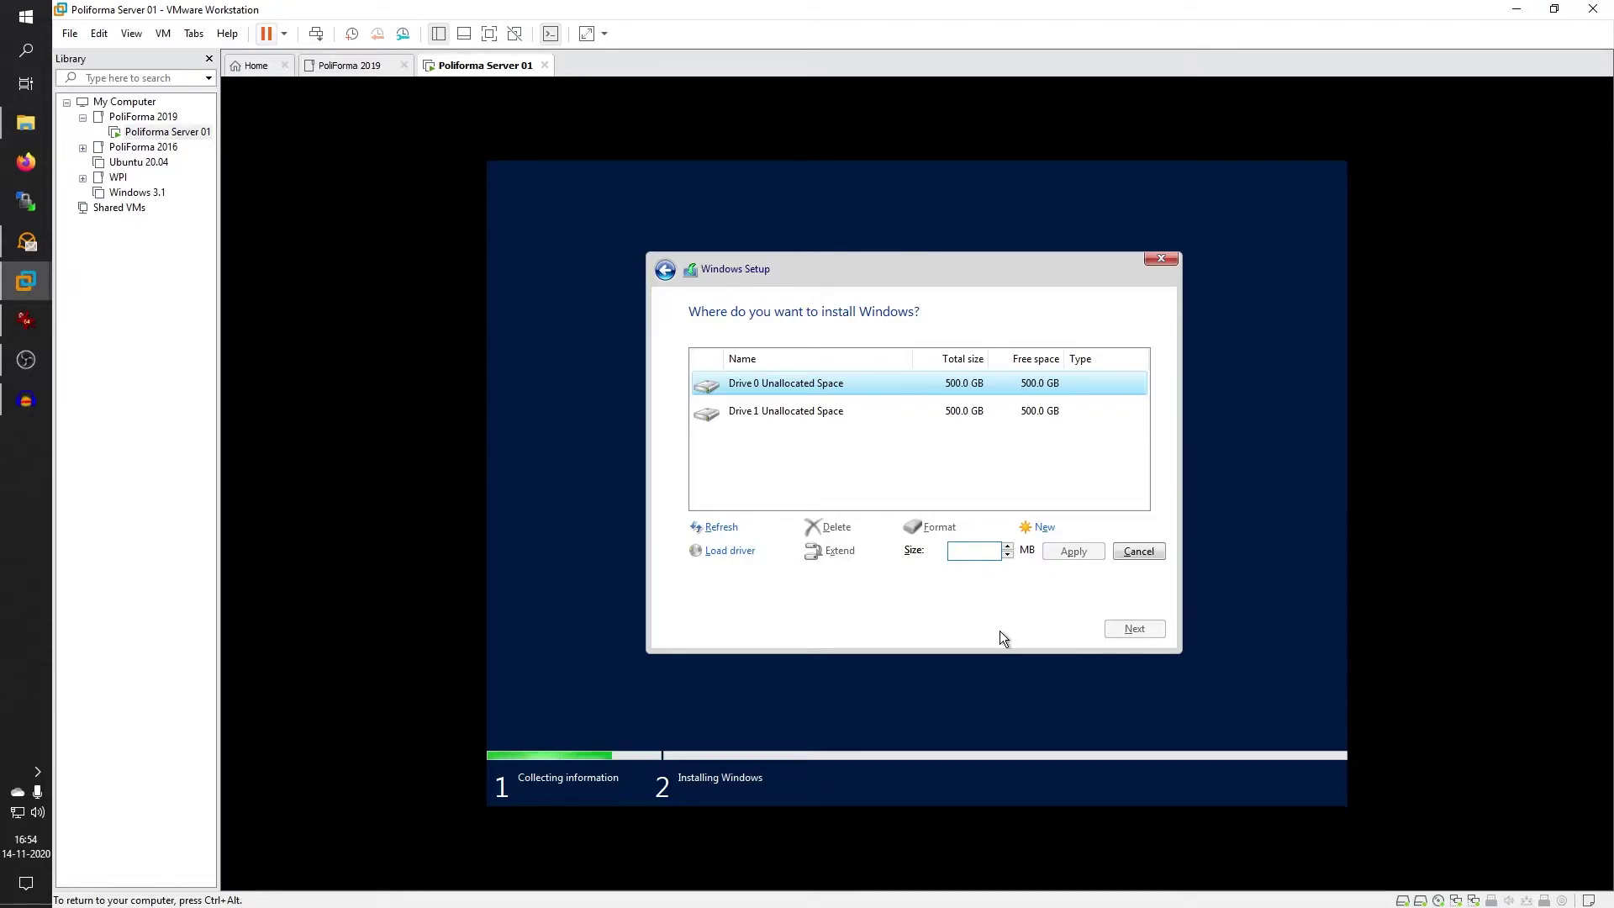
text(100000)
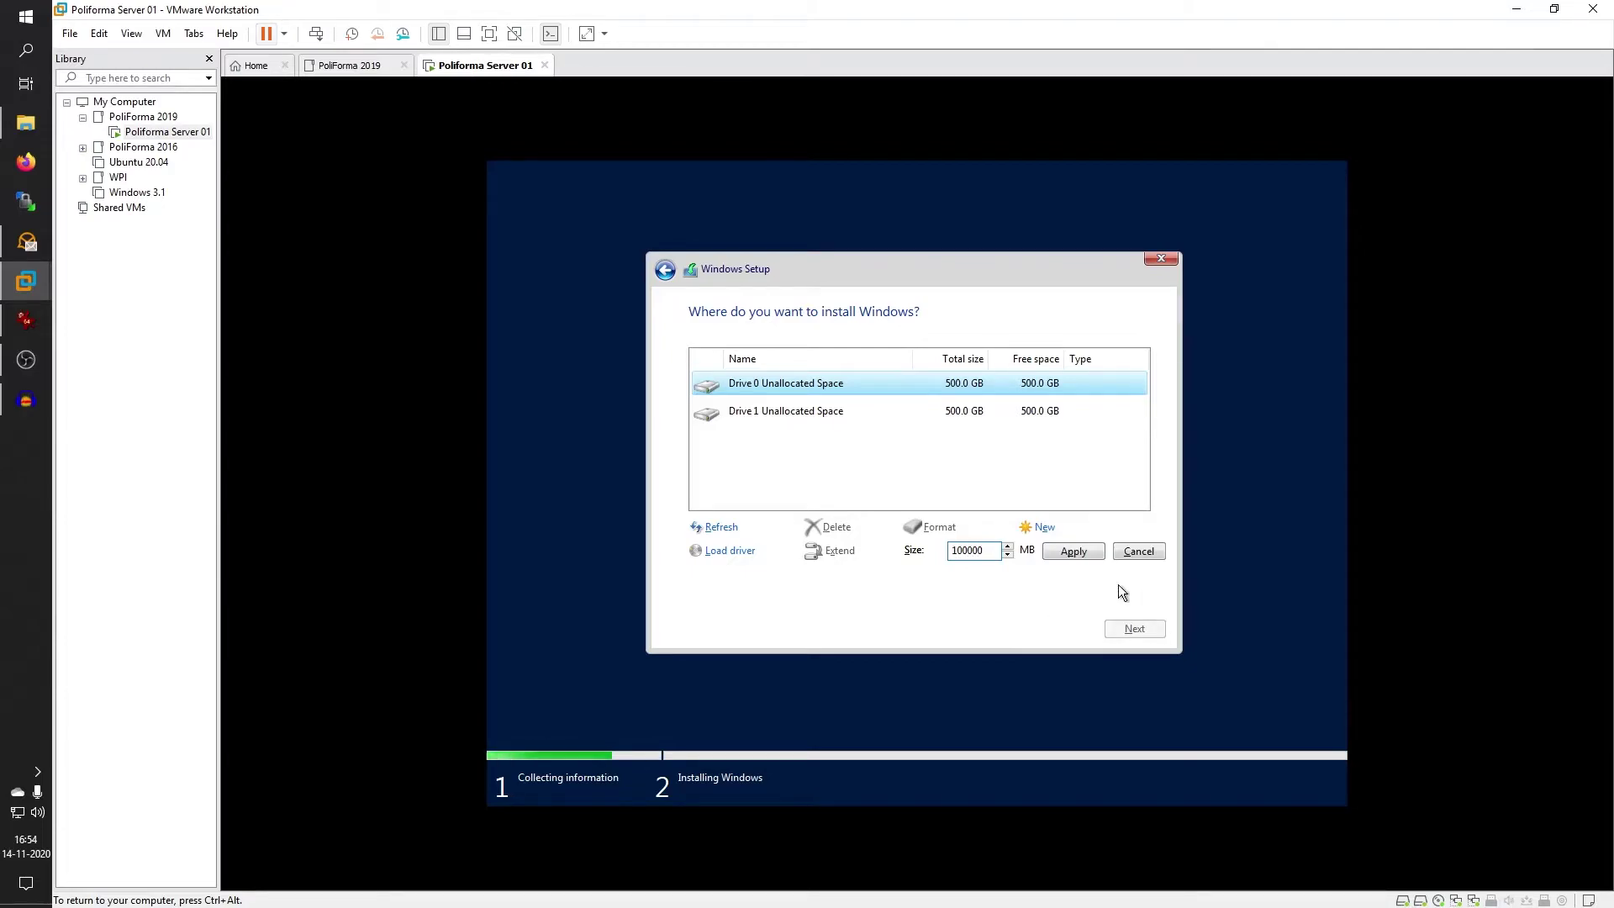
click(1073, 552)
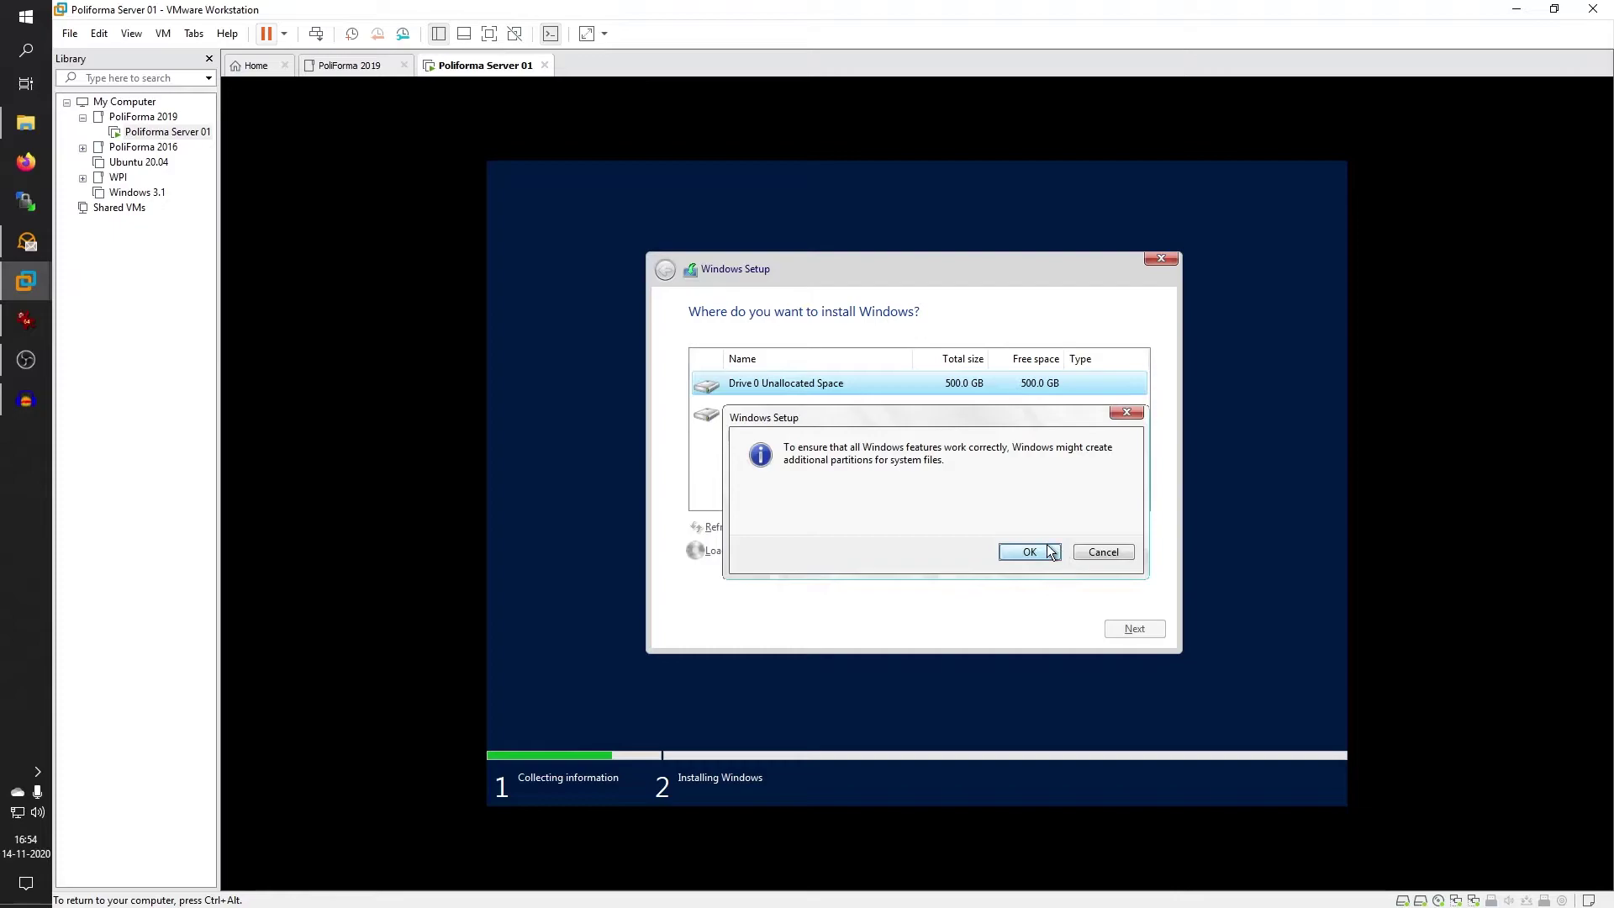
click(1049, 555)
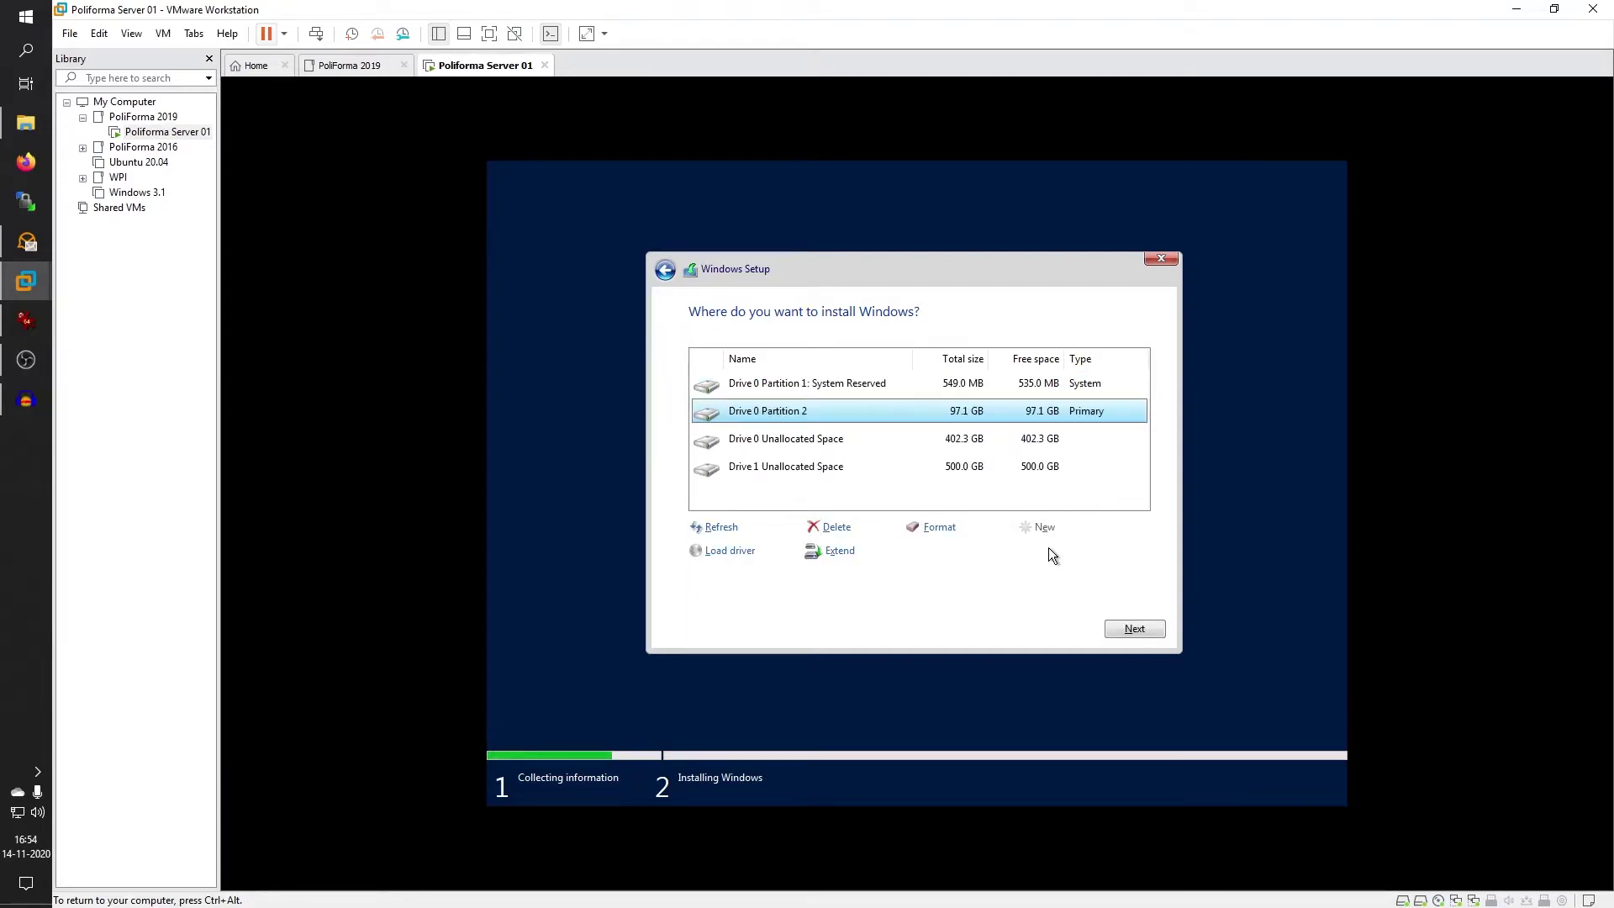
- Choose Drive 0 Partition 2 as the installation target, start installing Windows, and release input from the virtual machine
click(960, 387)
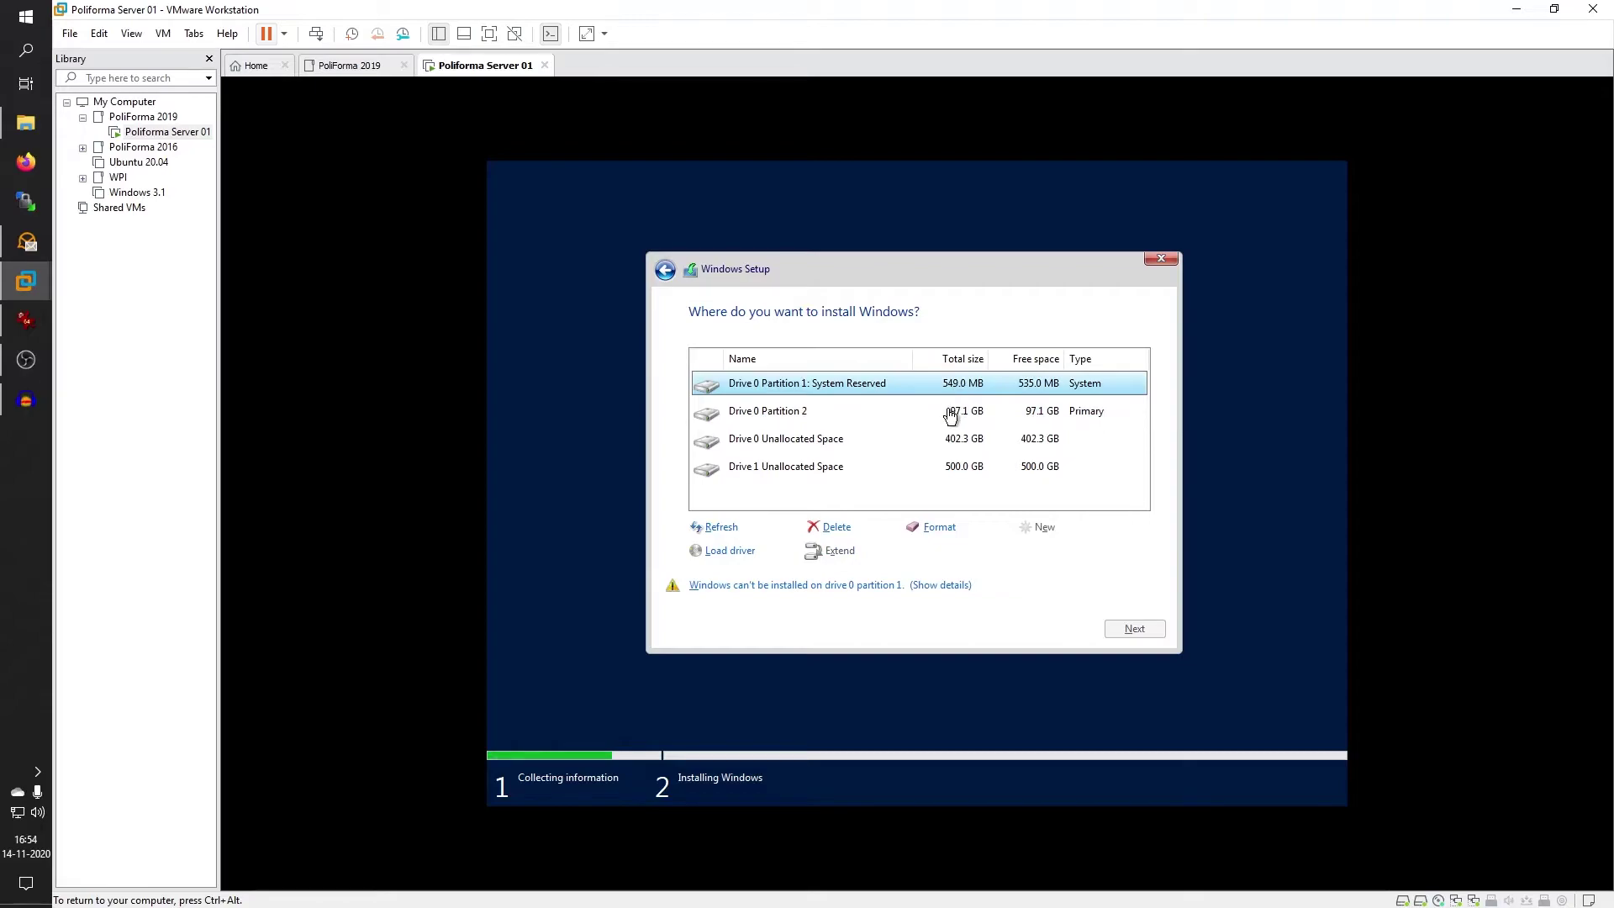
click(950, 414)
click(930, 442)
click(929, 469)
click(926, 447)
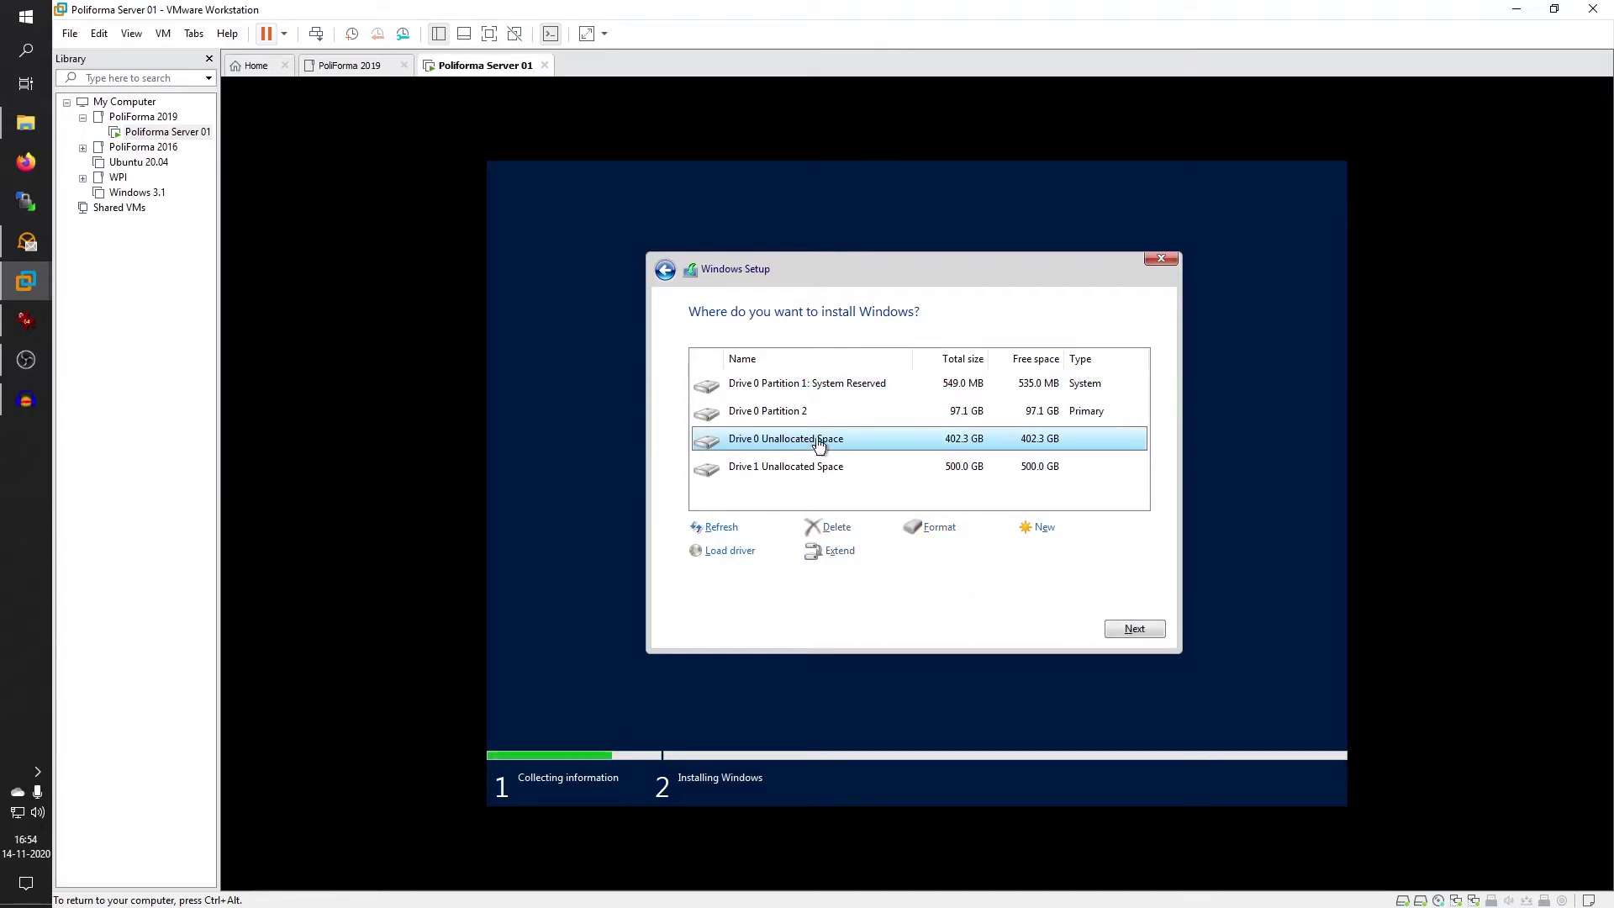
click(839, 413)
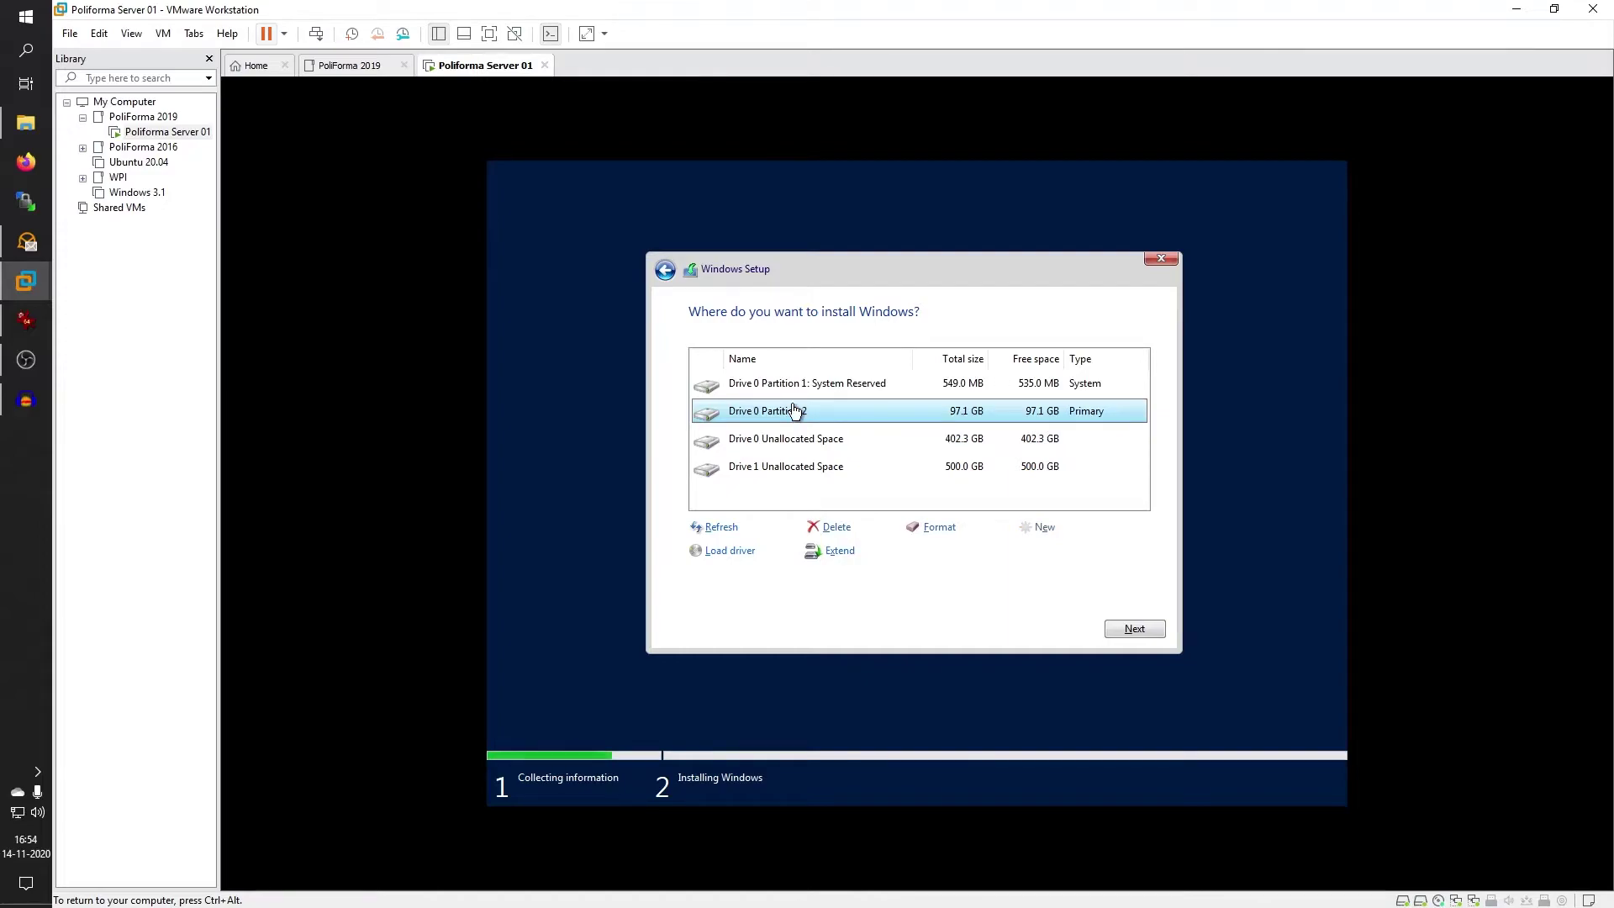
click(1130, 629)
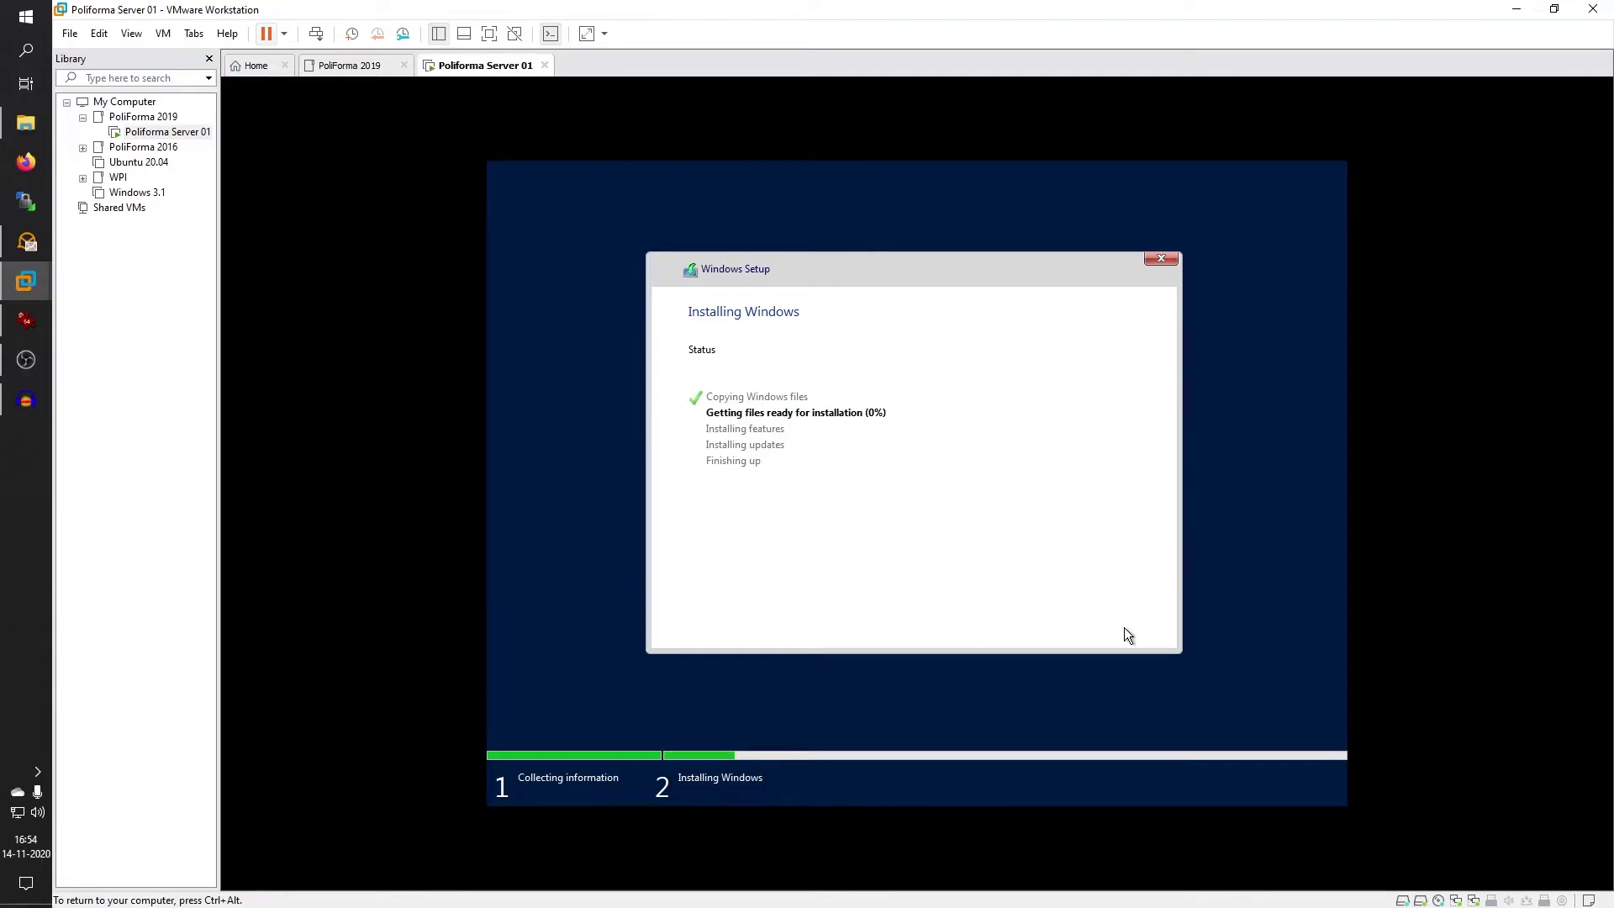
key(ctrl+alt)
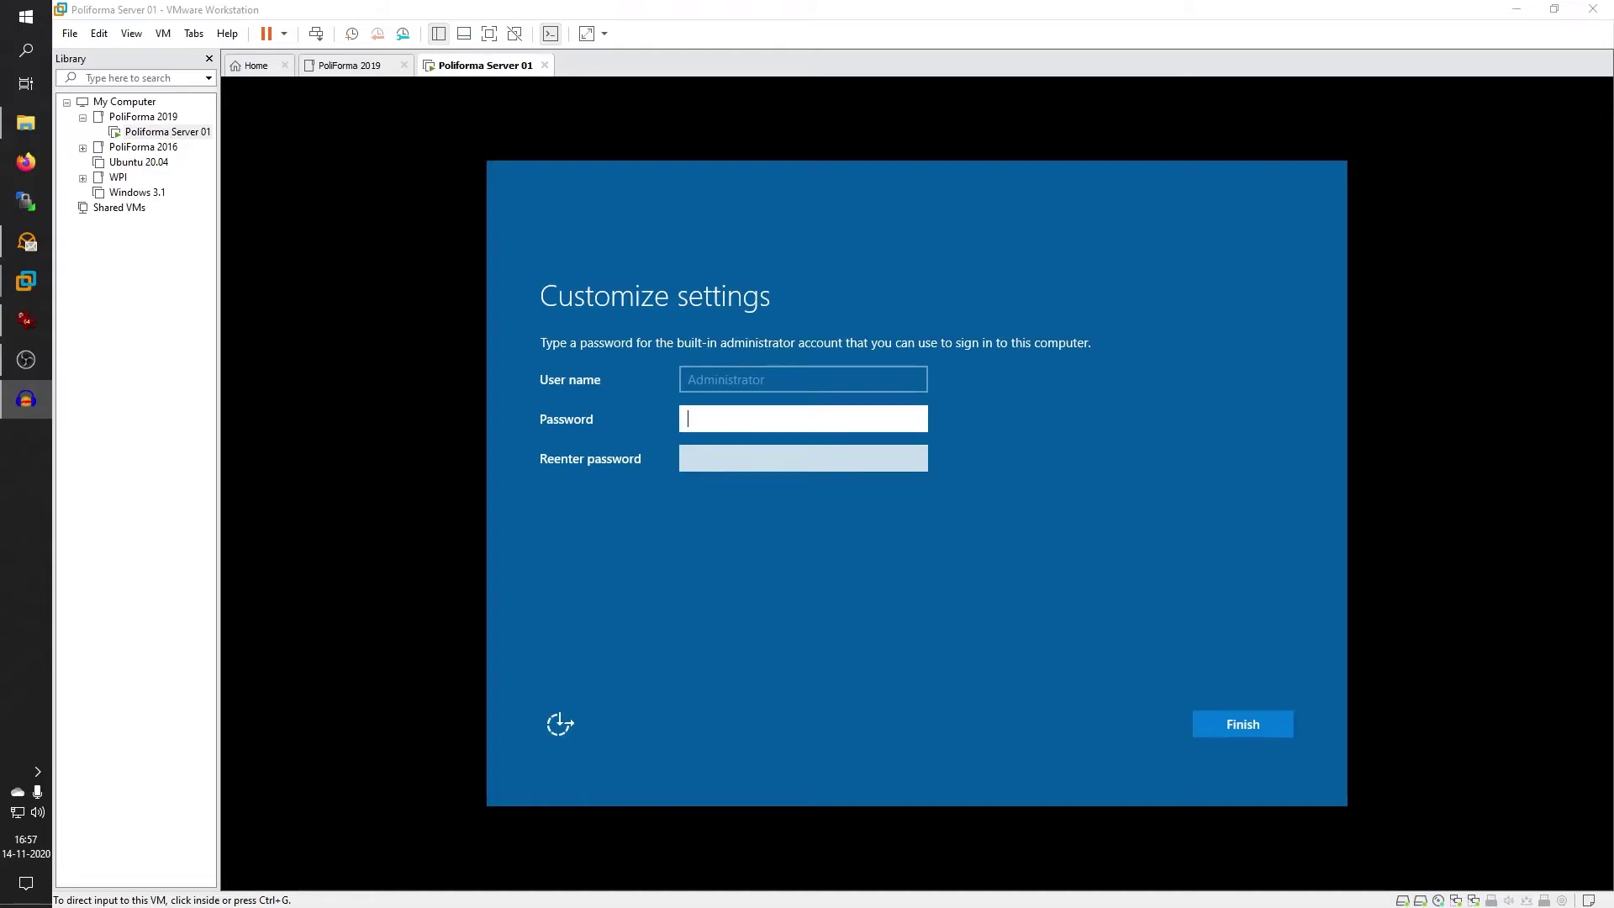
- Enter and re-enter a password for the built-in Administrator account, check it, and finish the settings
click(726, 417)
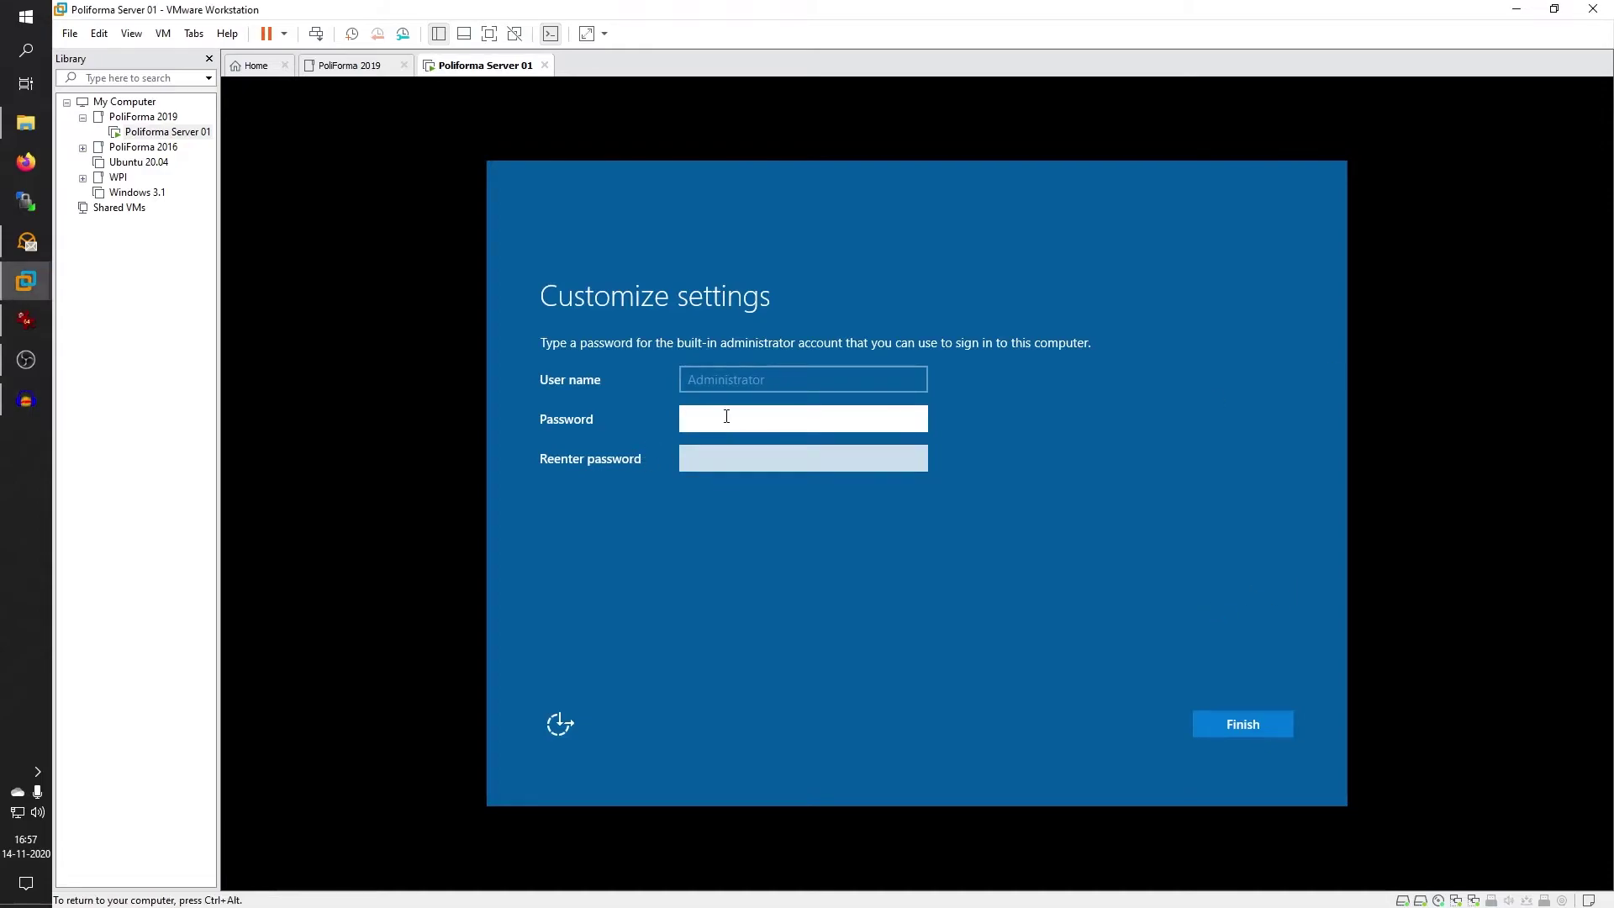
text(**********)
key(Tab)
text(**********)
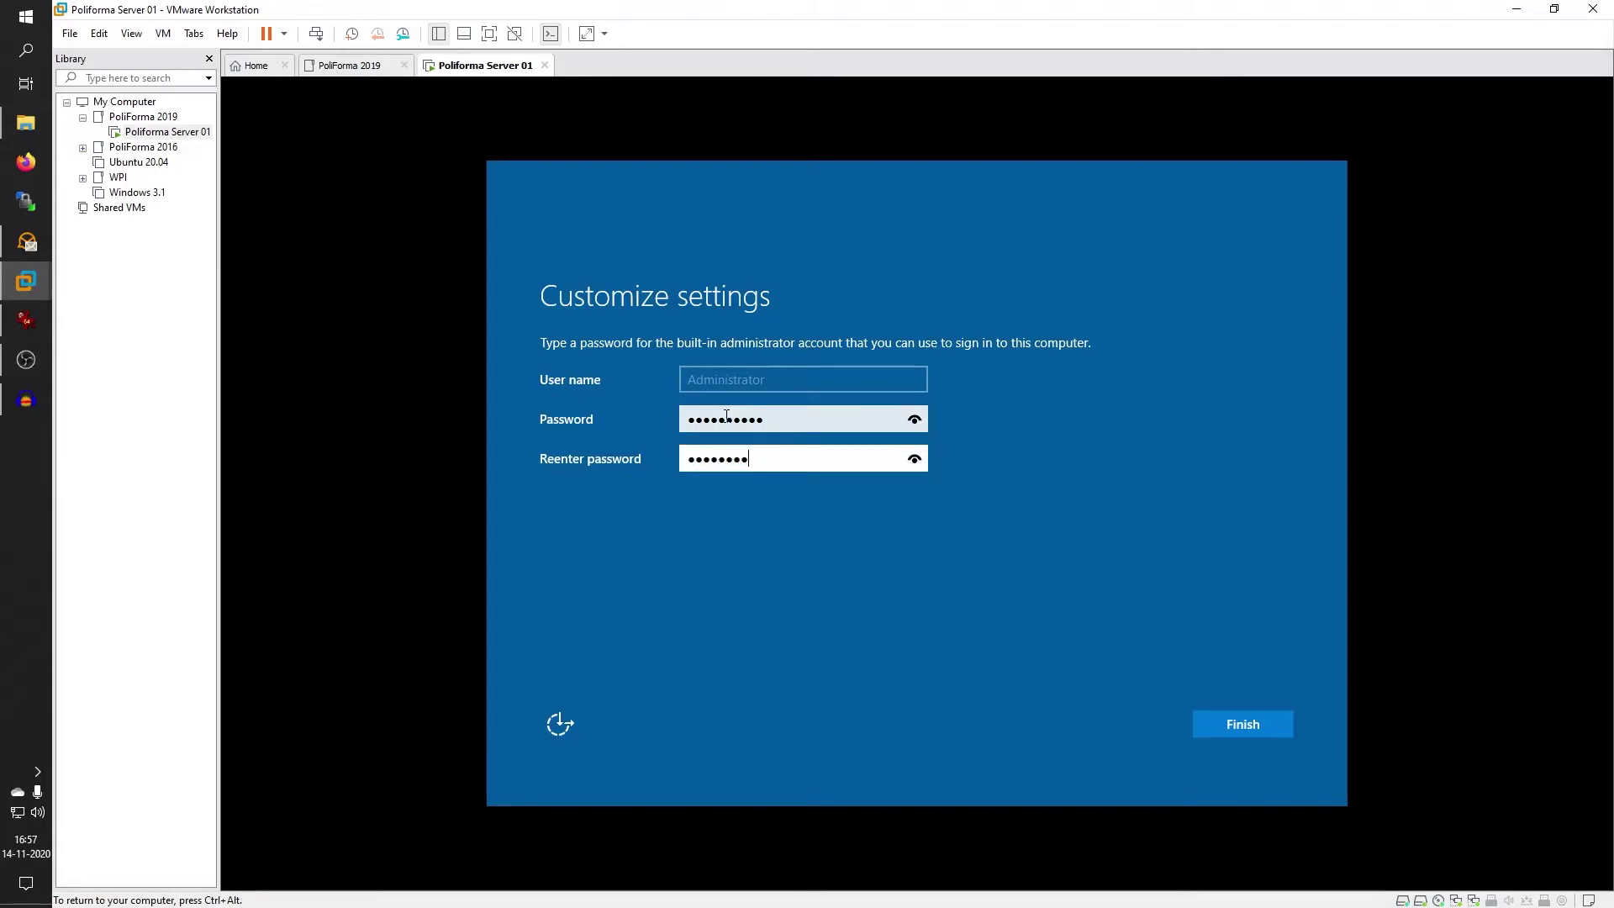
click(914, 419)
key(Return)
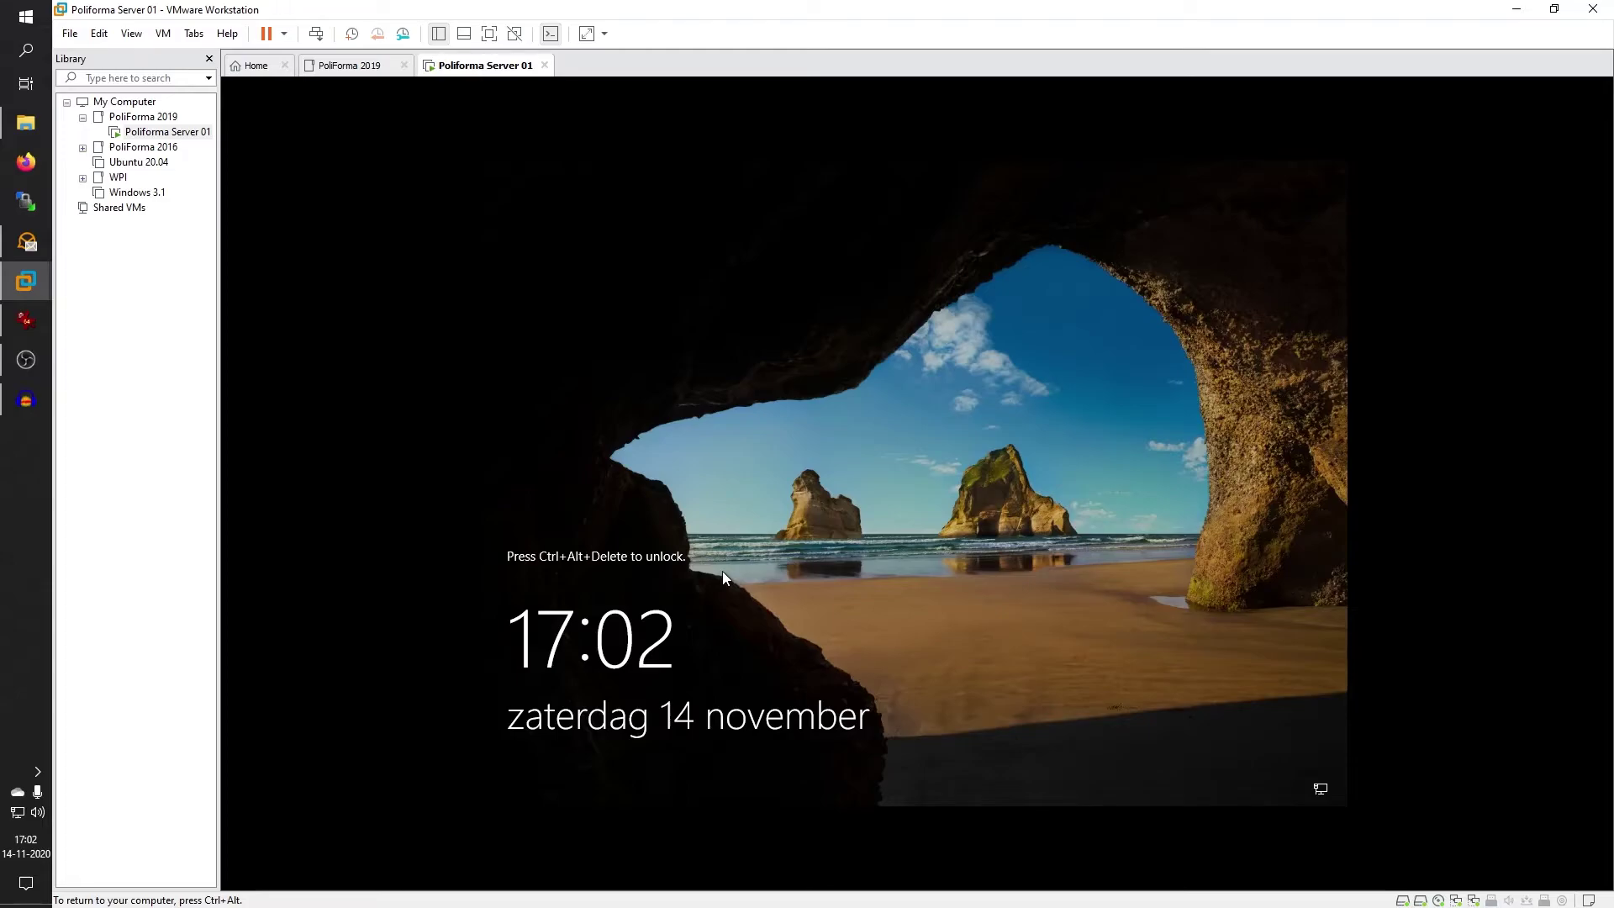
- Unlock the server and sign in as Administrator with the account password
key(ctrl+alt+Insert)
text(**********)
key(Return)
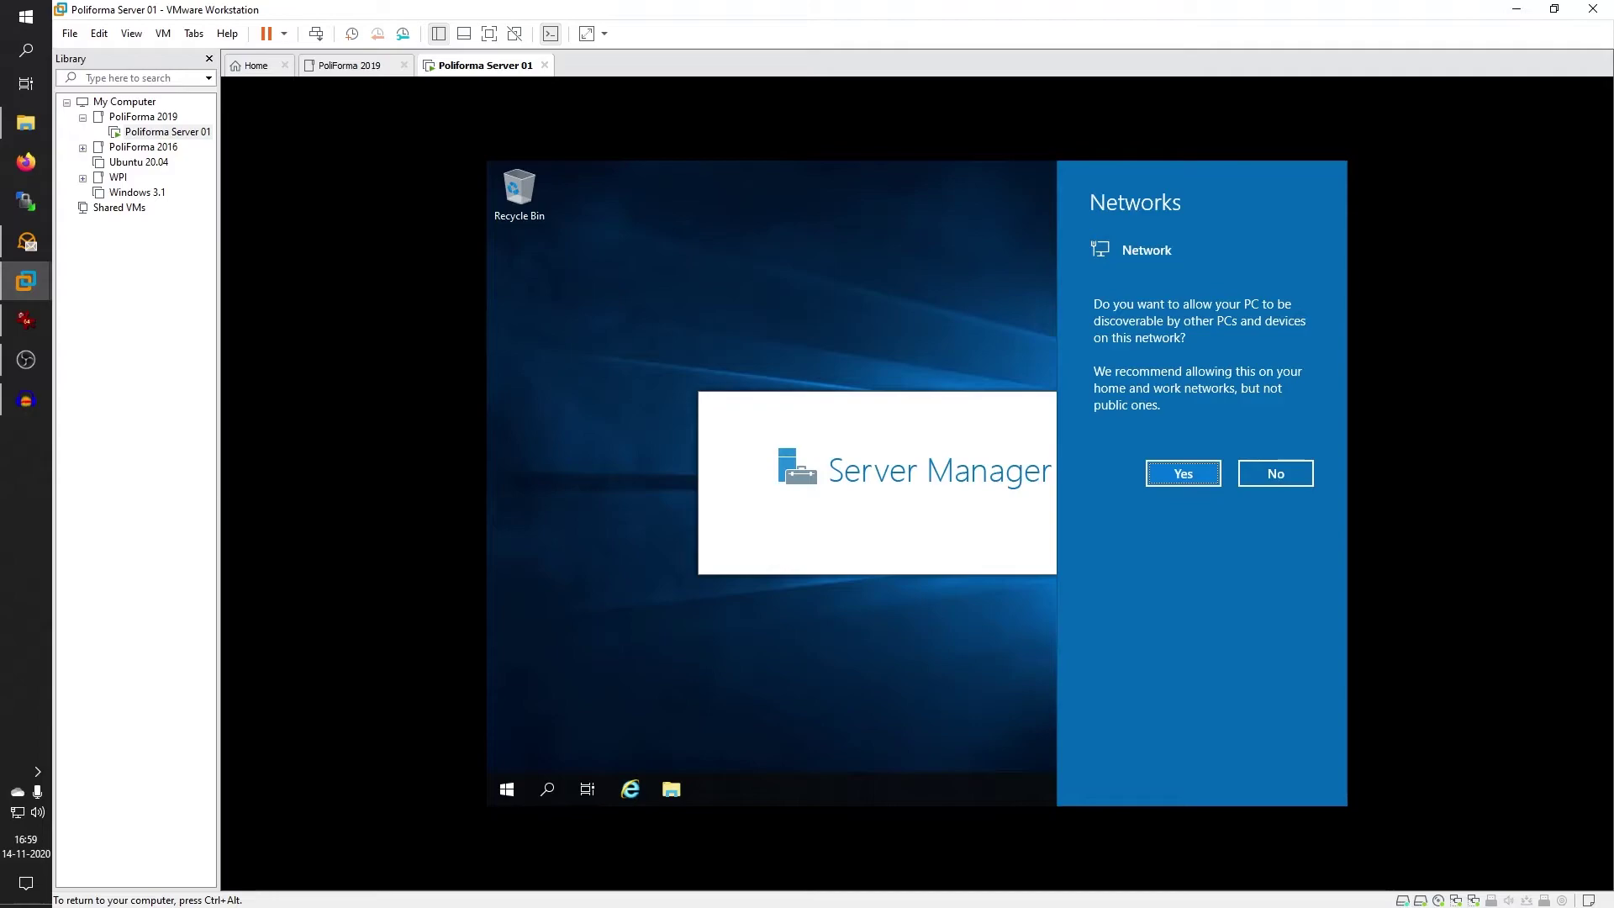
- Allow the server to be discoverable by other PCs and devices on the network
key(ctrl+alt)
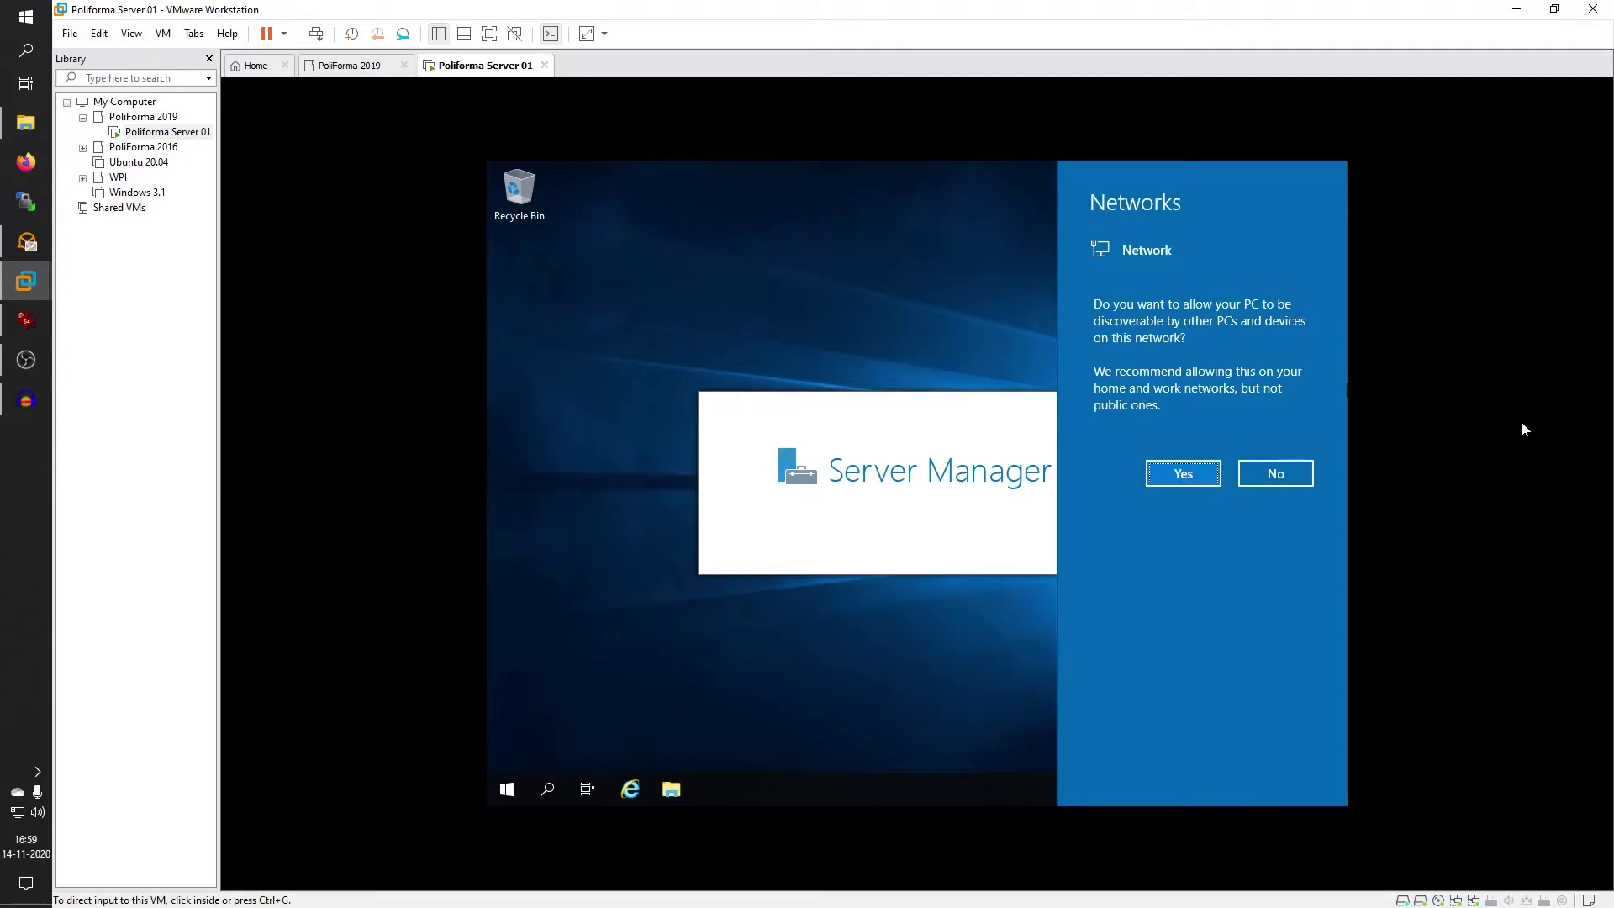
click(1308, 416)
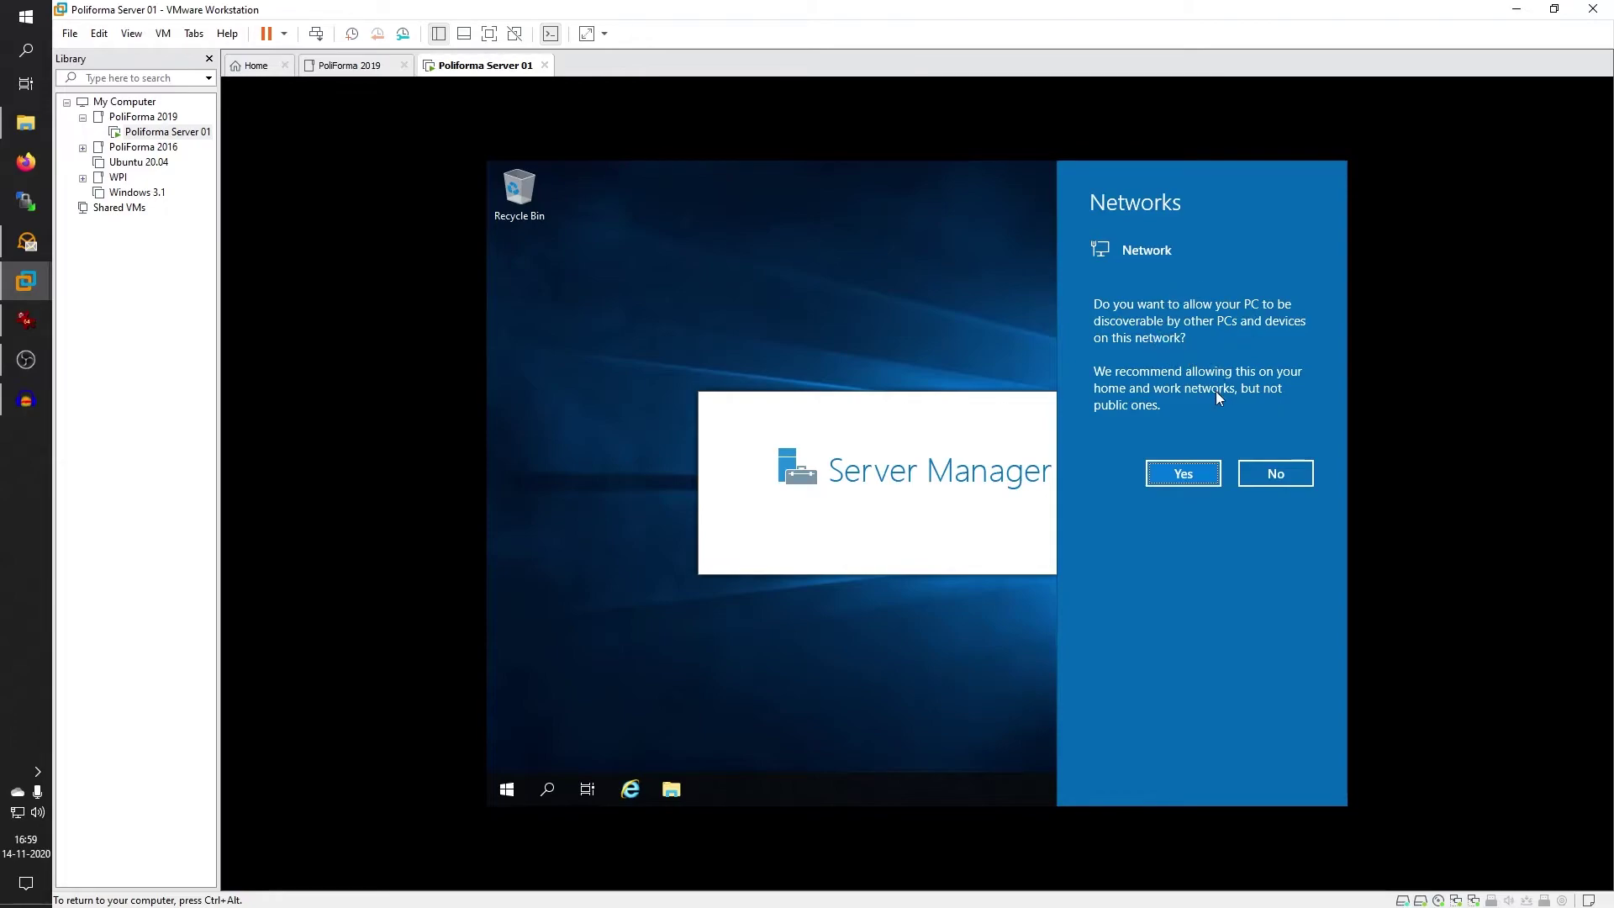
click(1183, 474)
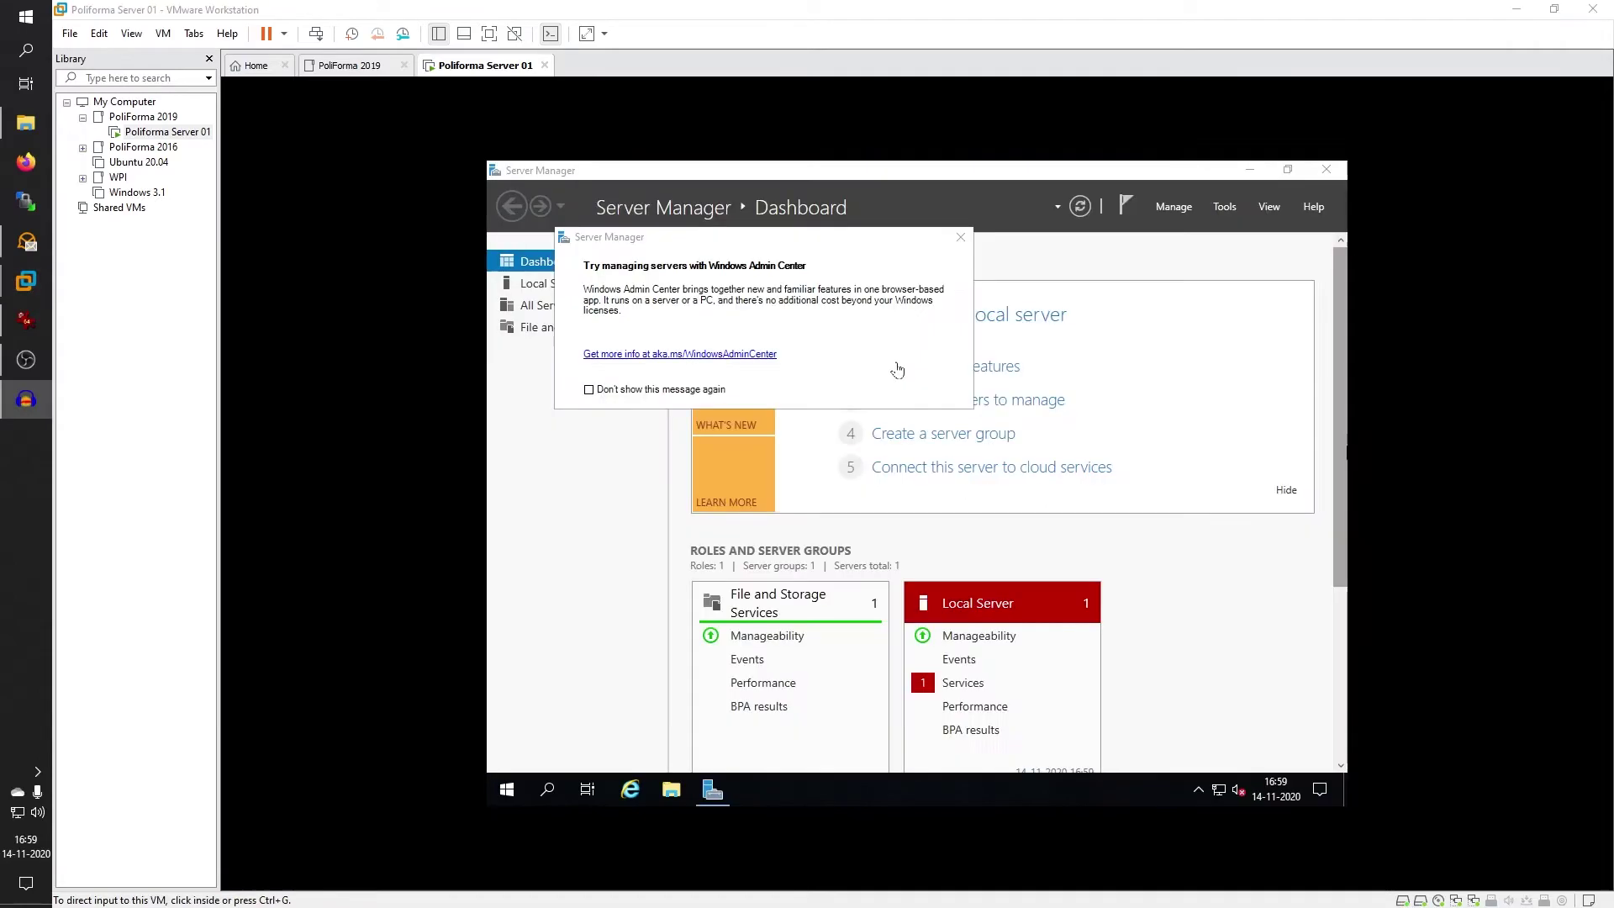
- Set the Windows Admin Center message not to show again, and close it along with the Internet Explorer prompts and browser window
click(590, 397)
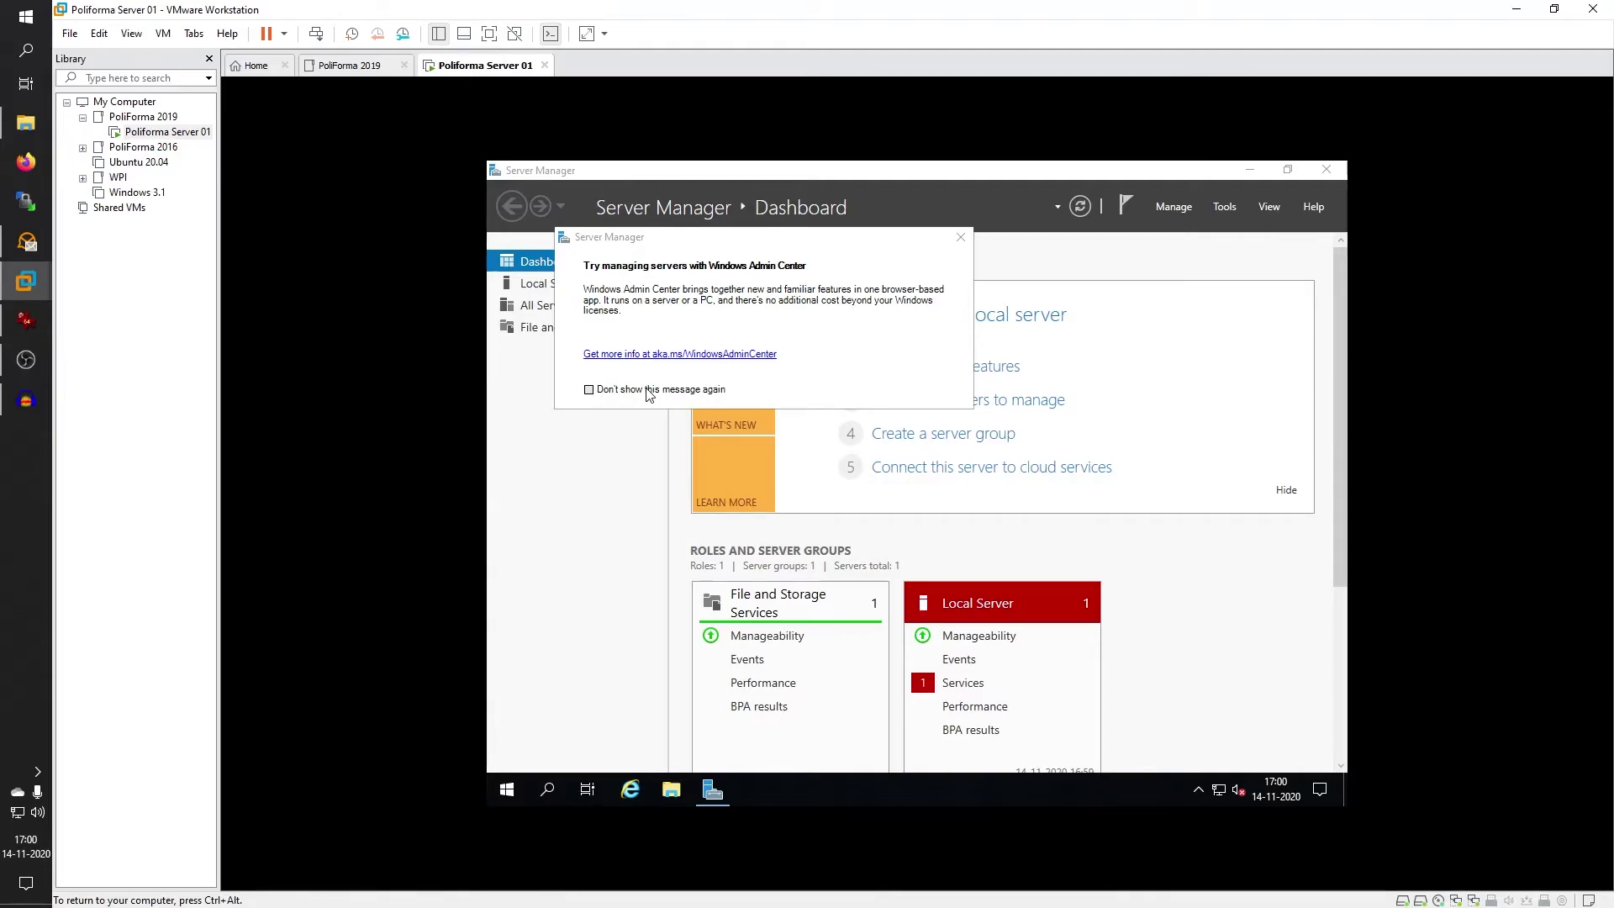
click(591, 395)
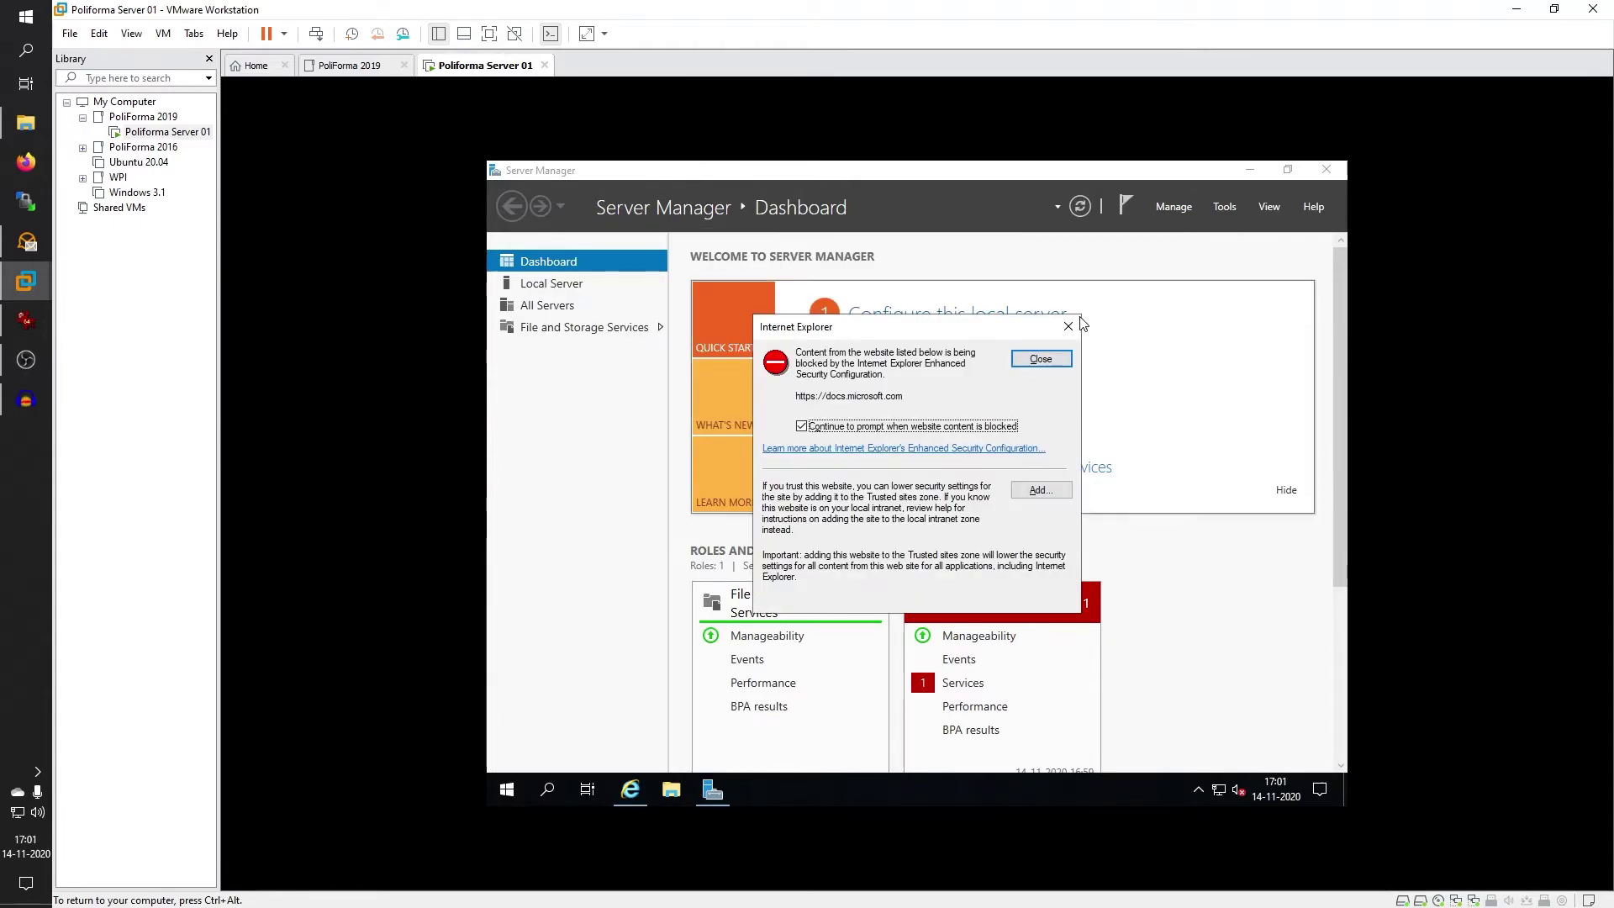
click(1068, 326)
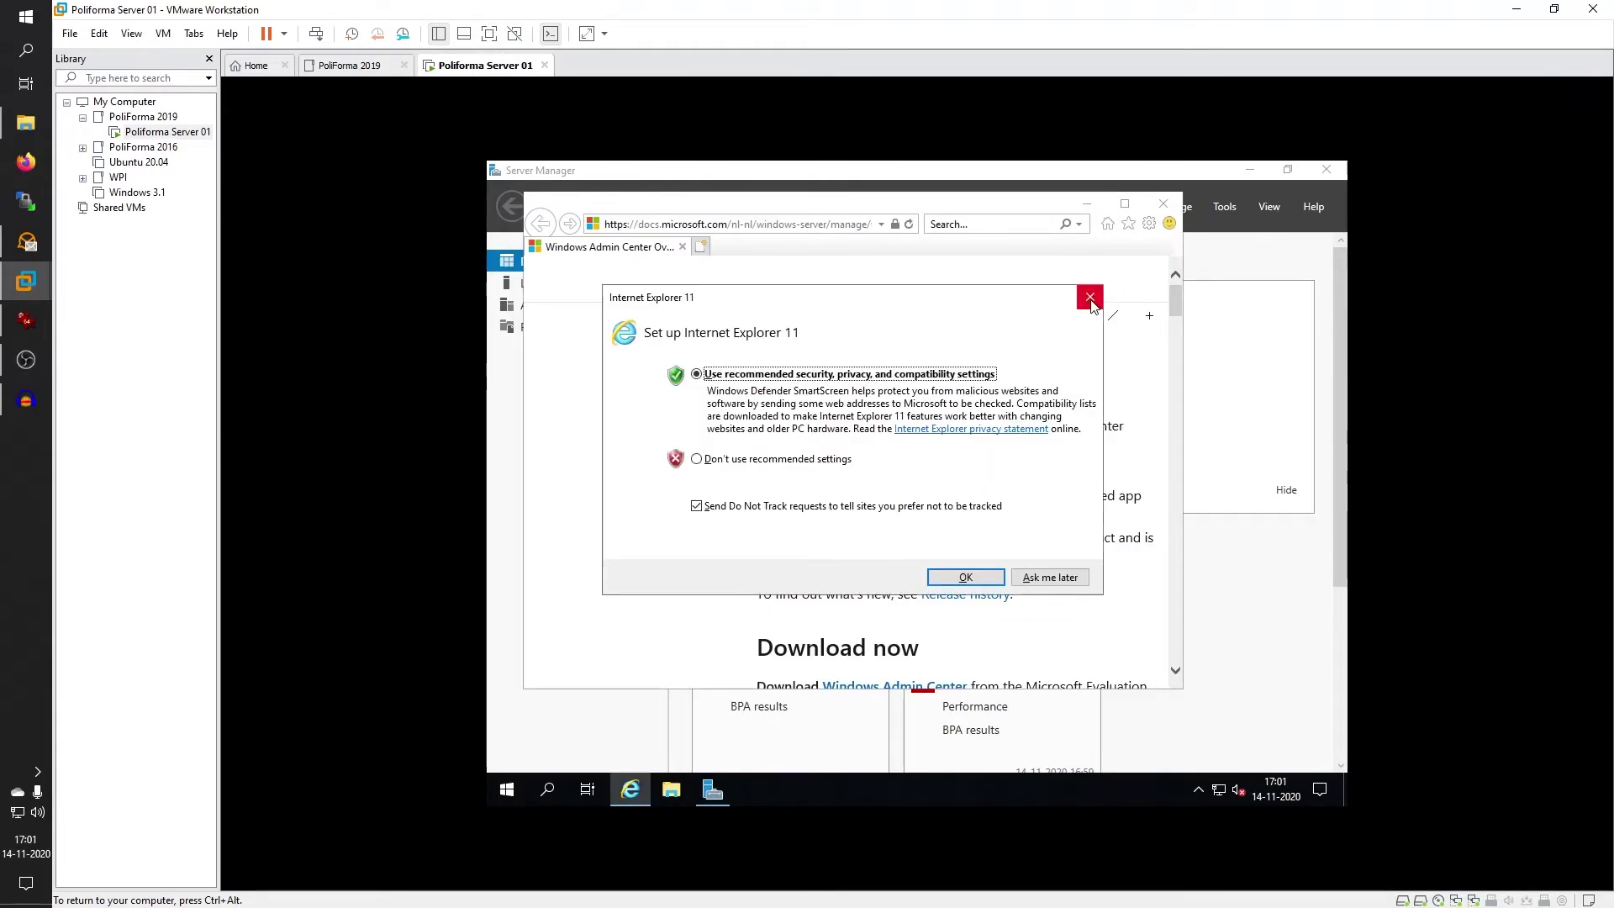
click(1089, 299)
click(1163, 203)
key(Return)
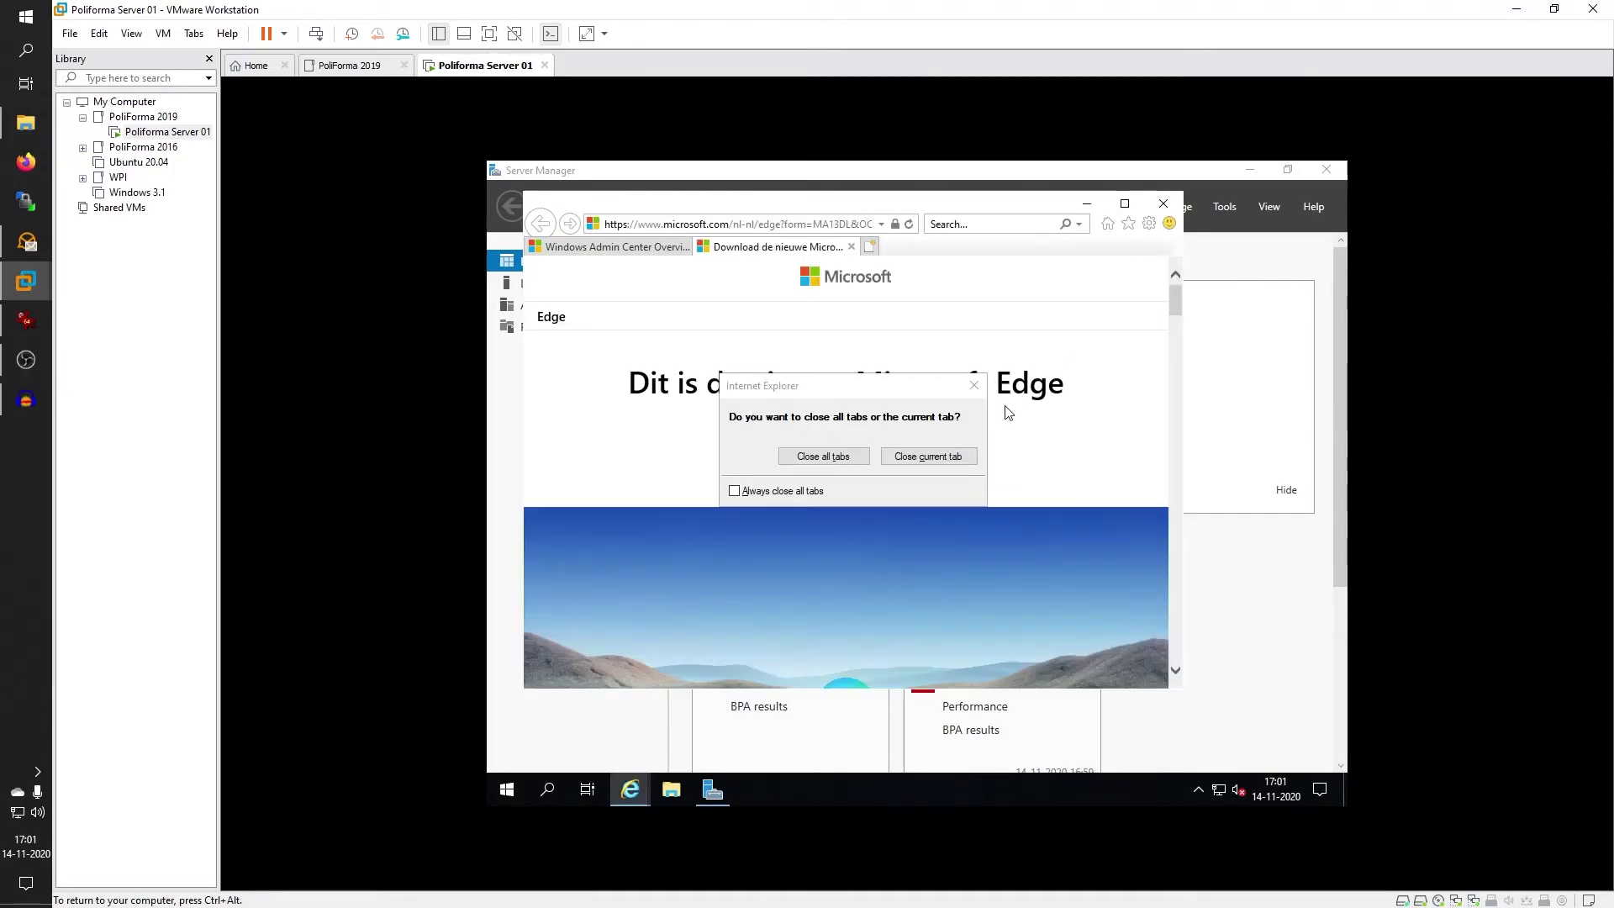
click(902, 456)
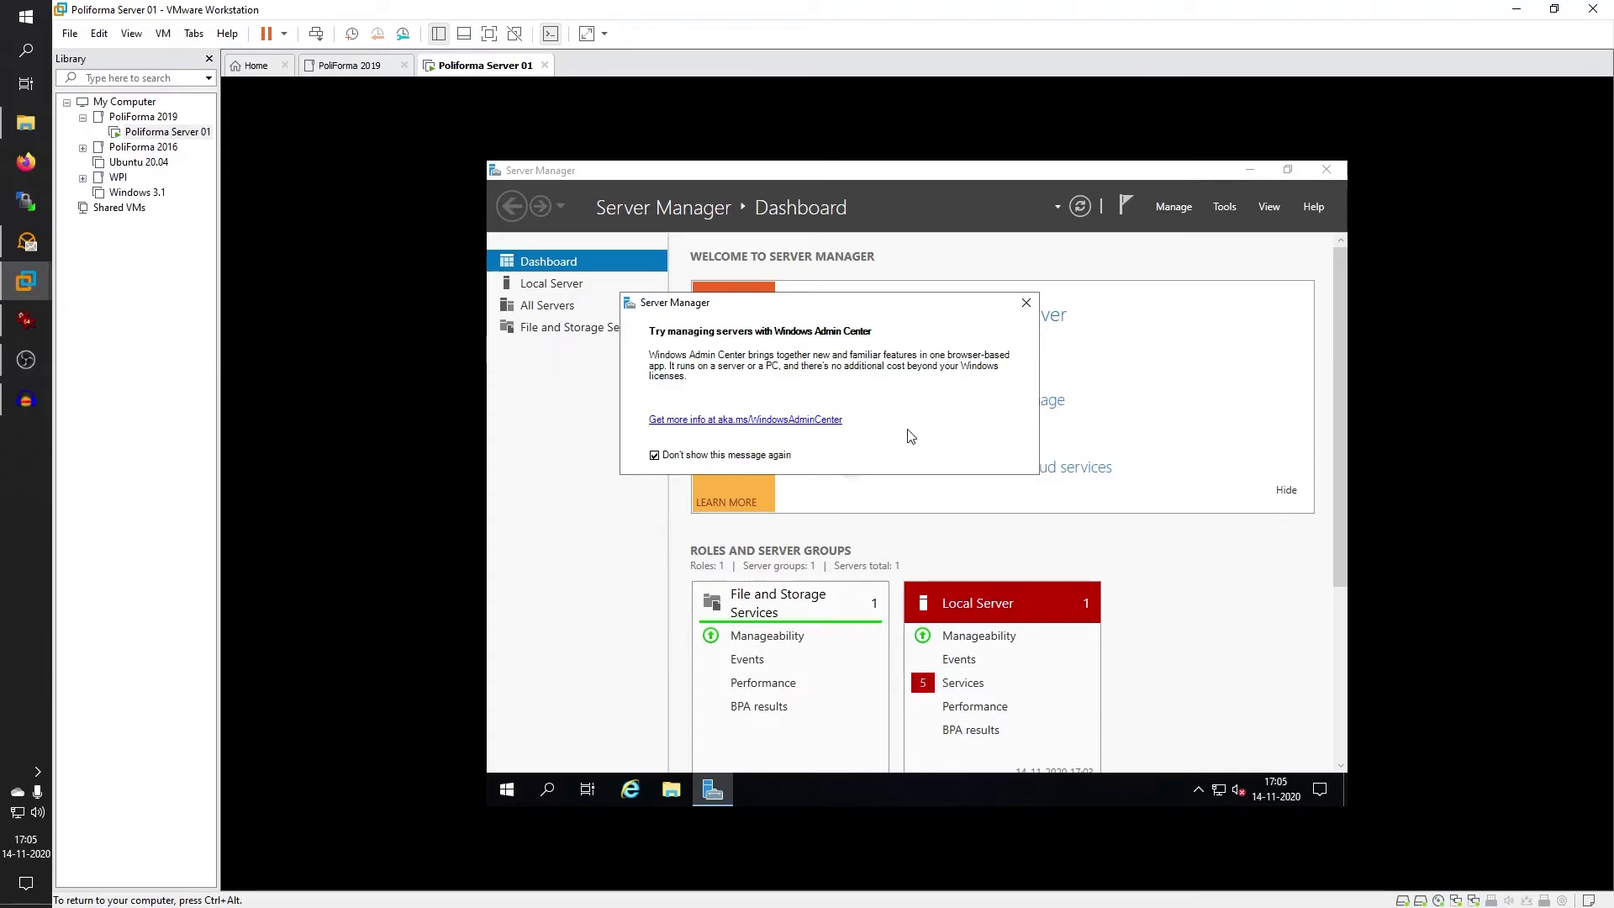
click(1027, 303)
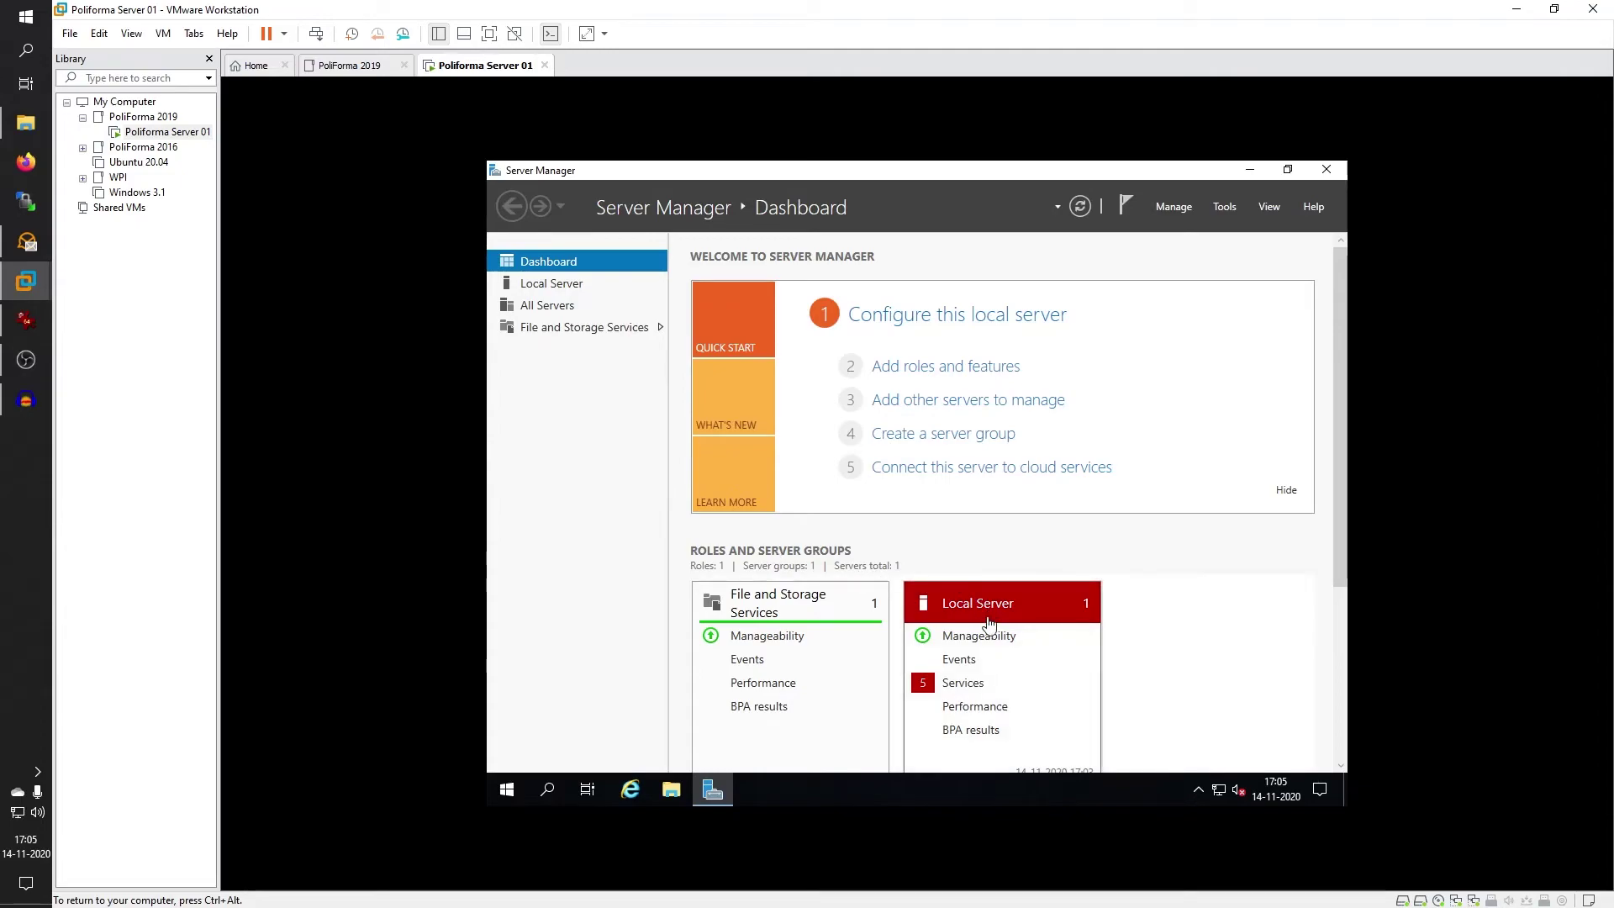
- Examine the service alerts of the Local Server, reopen the detail view, and select the Downloaded Maps Manager entry
click(968, 685)
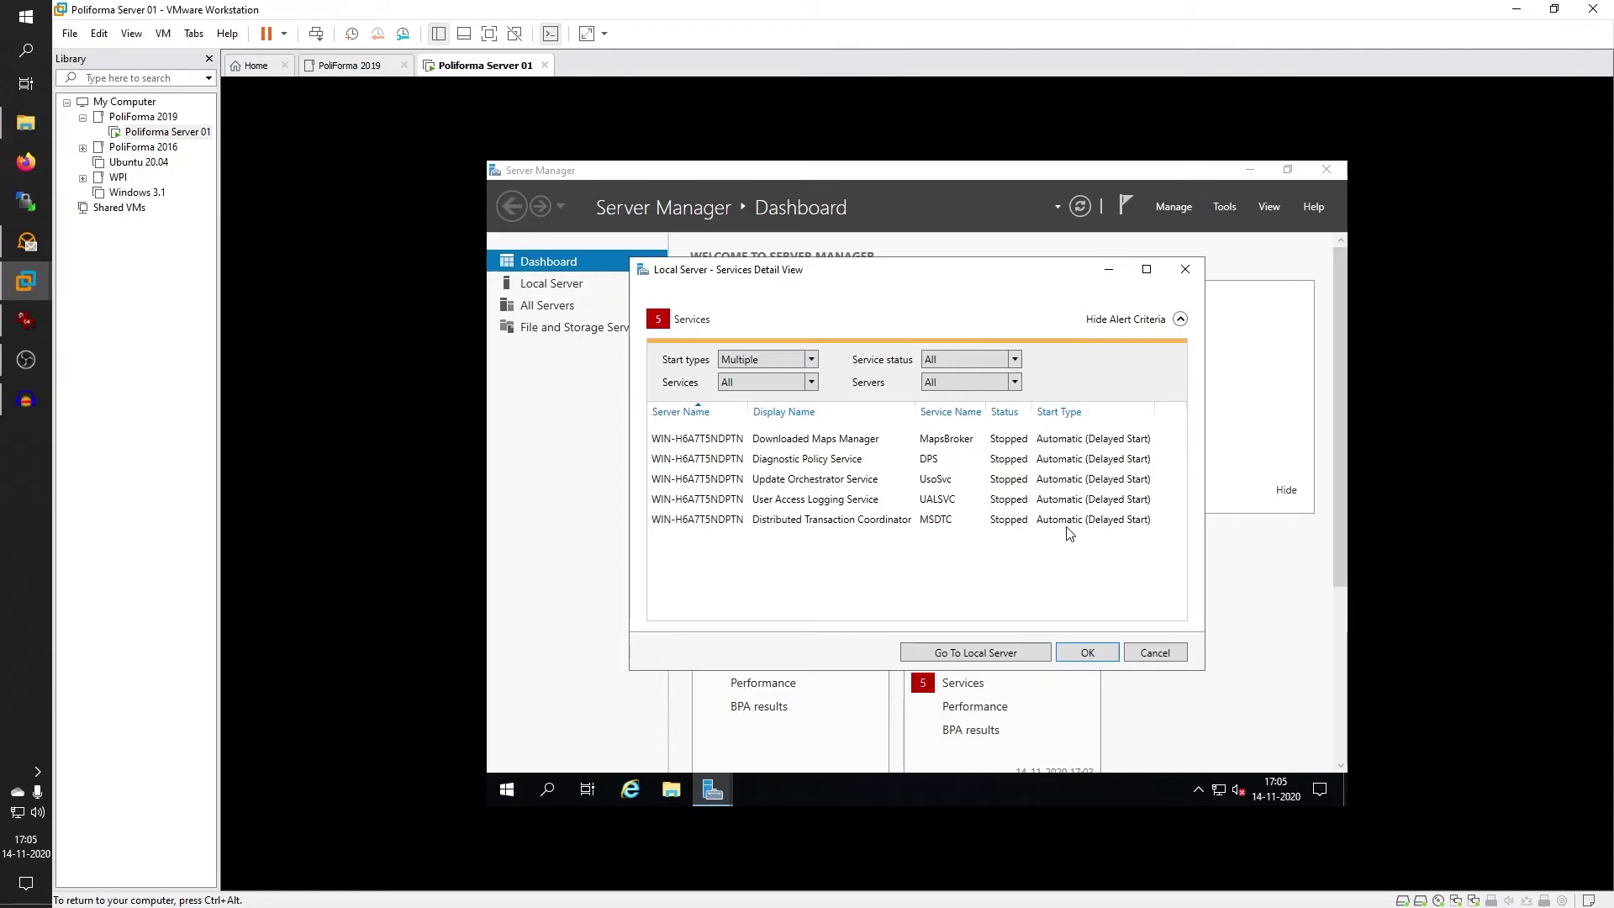
key(Escape)
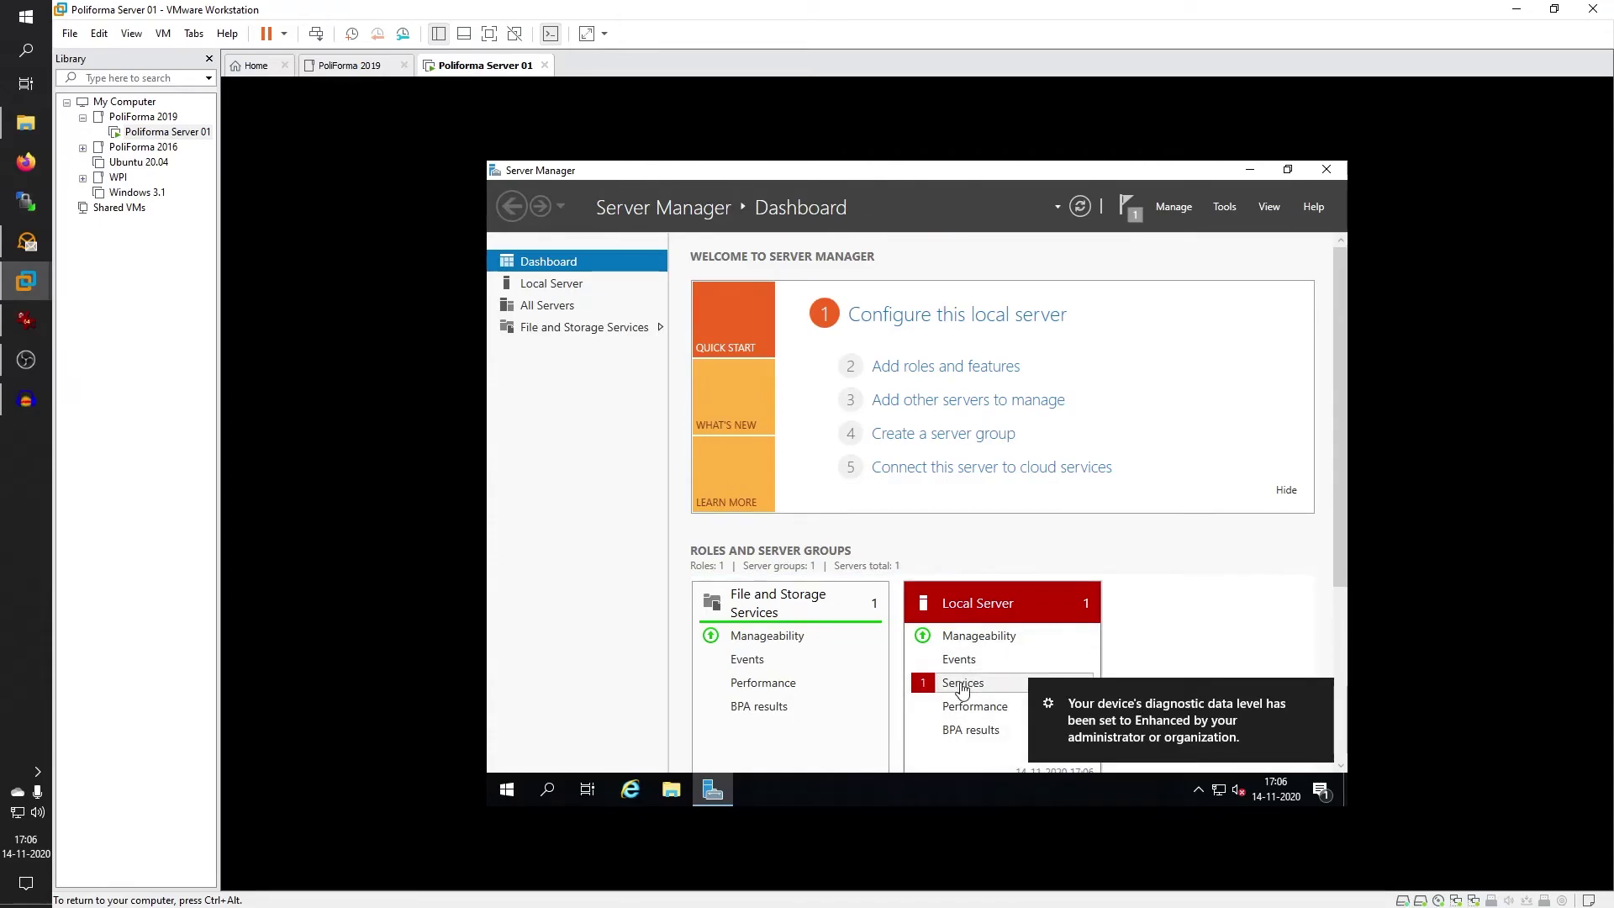
click(962, 684)
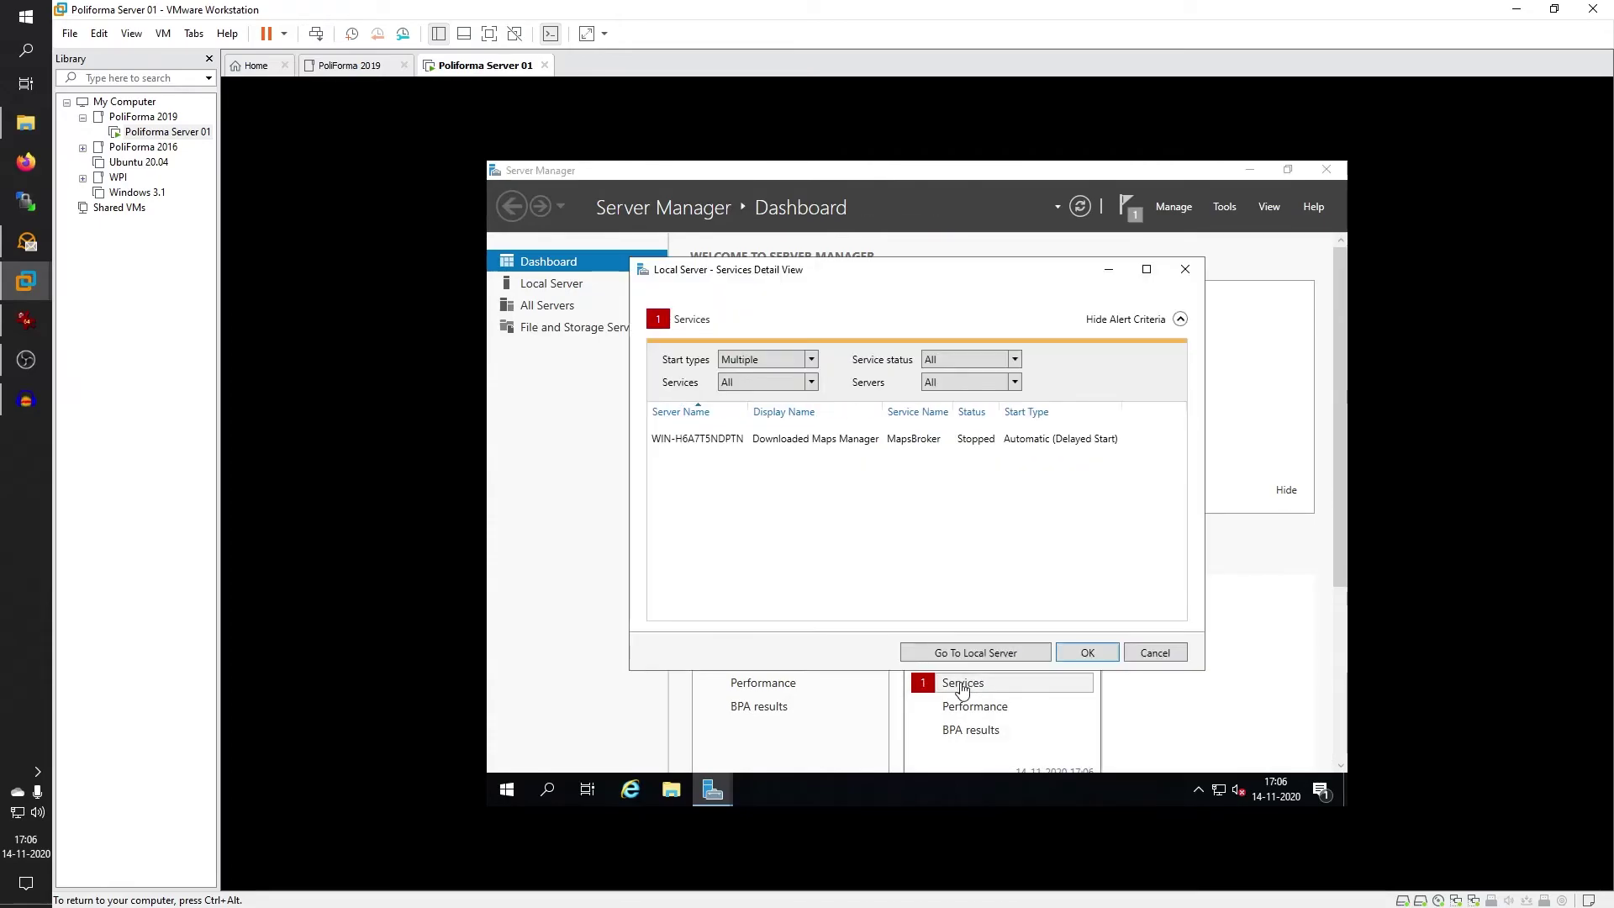
click(813, 442)
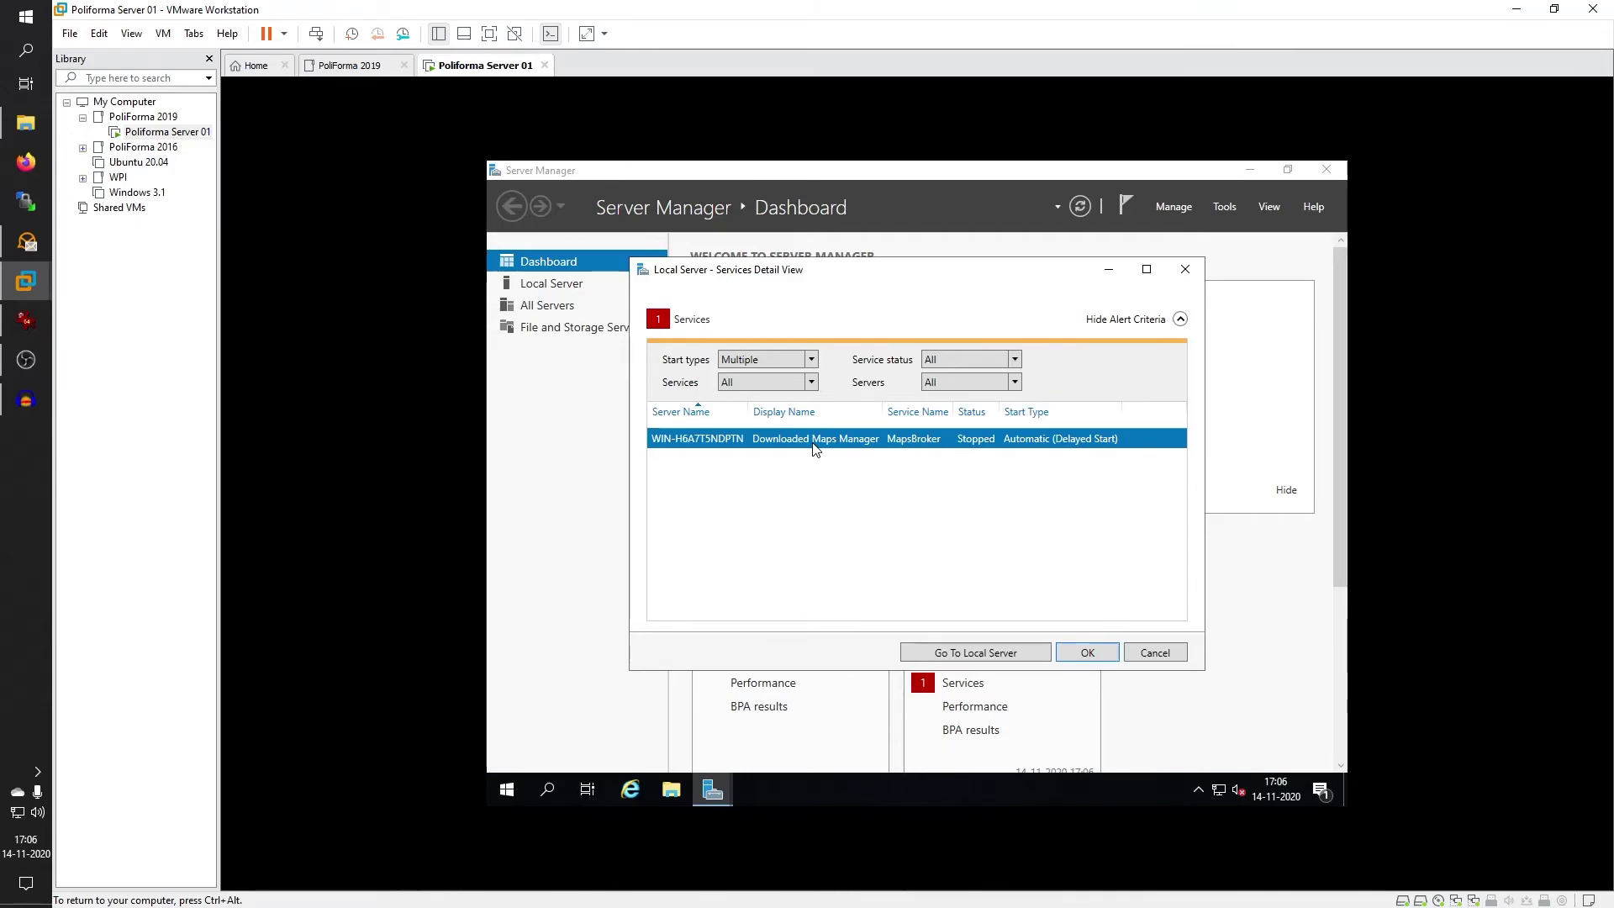
- Open the Services console and bring up the properties of the Downloaded Maps Manager service
click(547, 792)
text(serv)
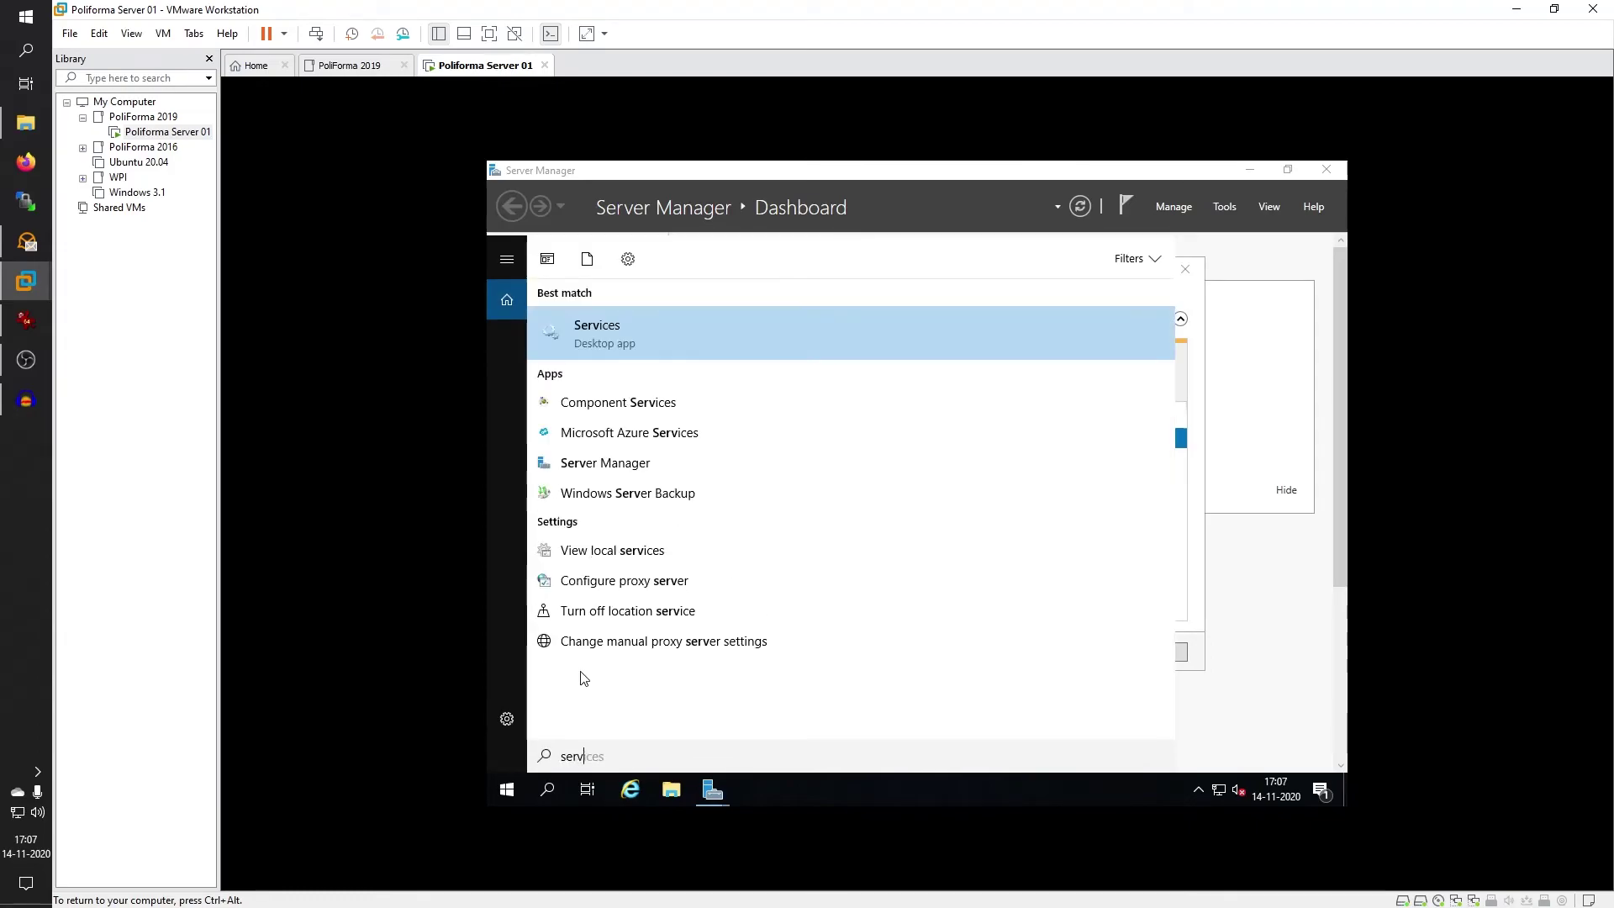
click(628, 329)
scroll(986, 446, down, 9)
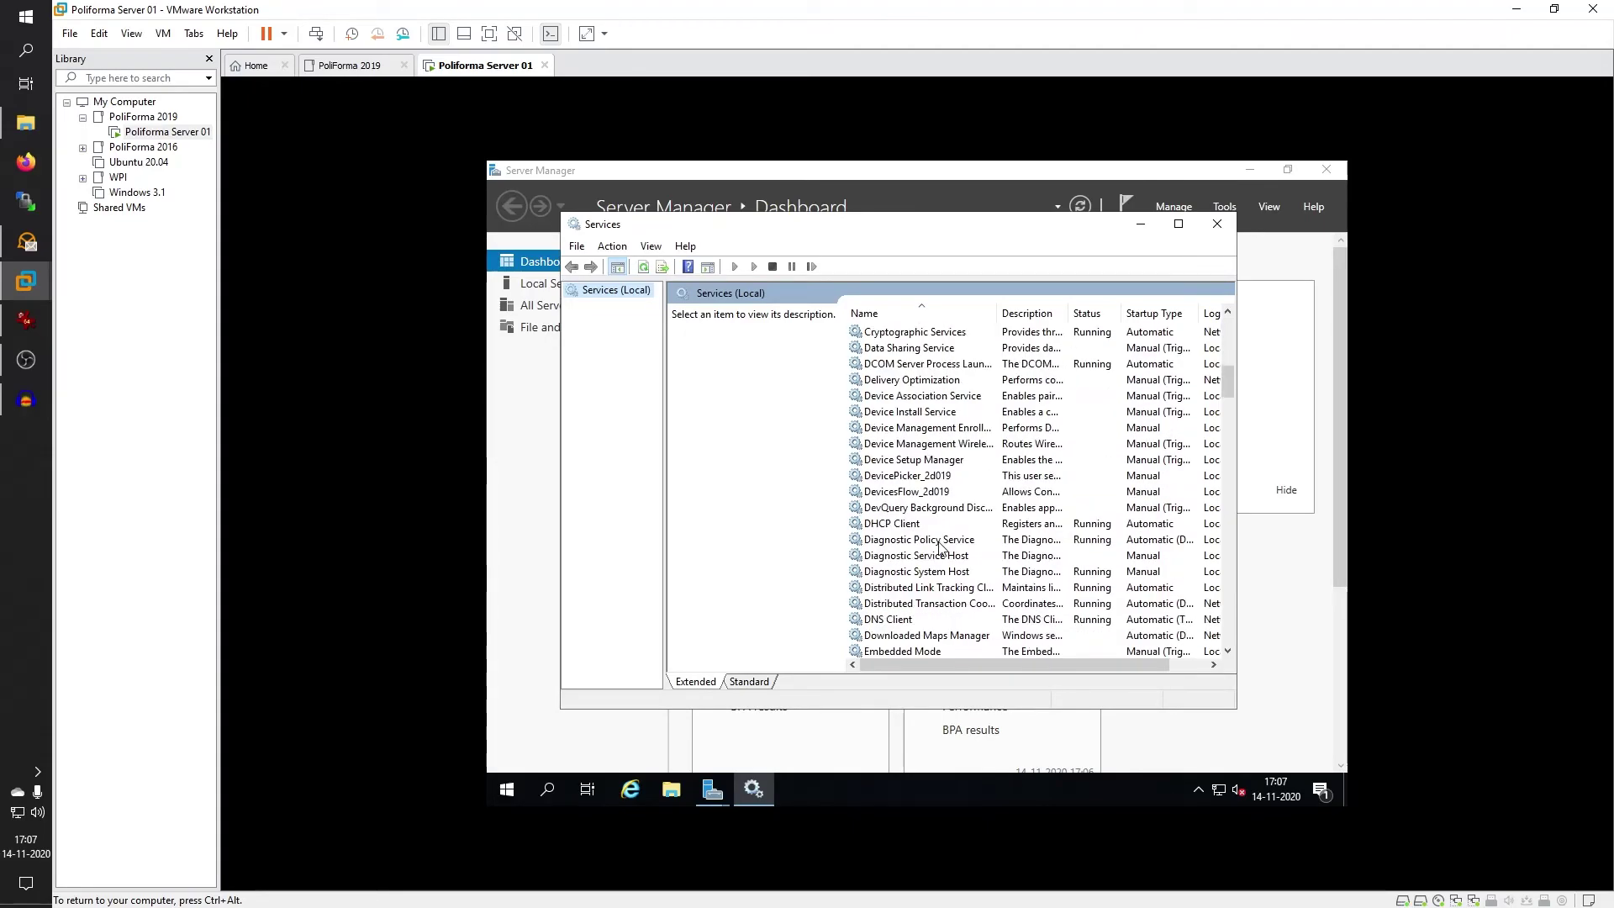
scroll(939, 548, down, 4)
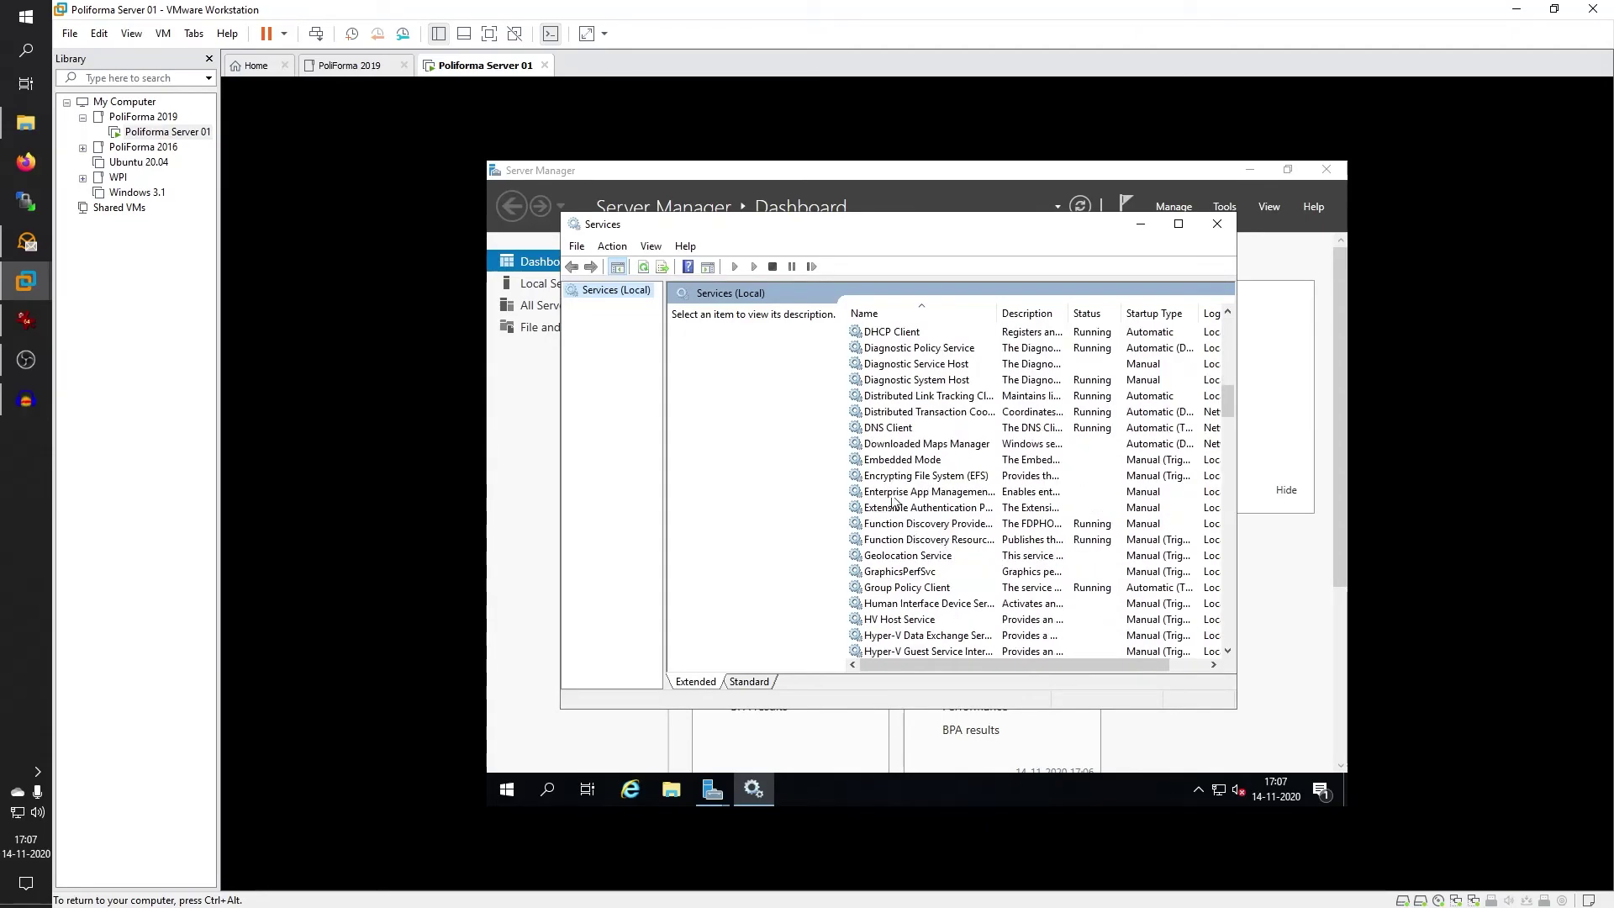
click(888, 446)
double_click(913, 445)
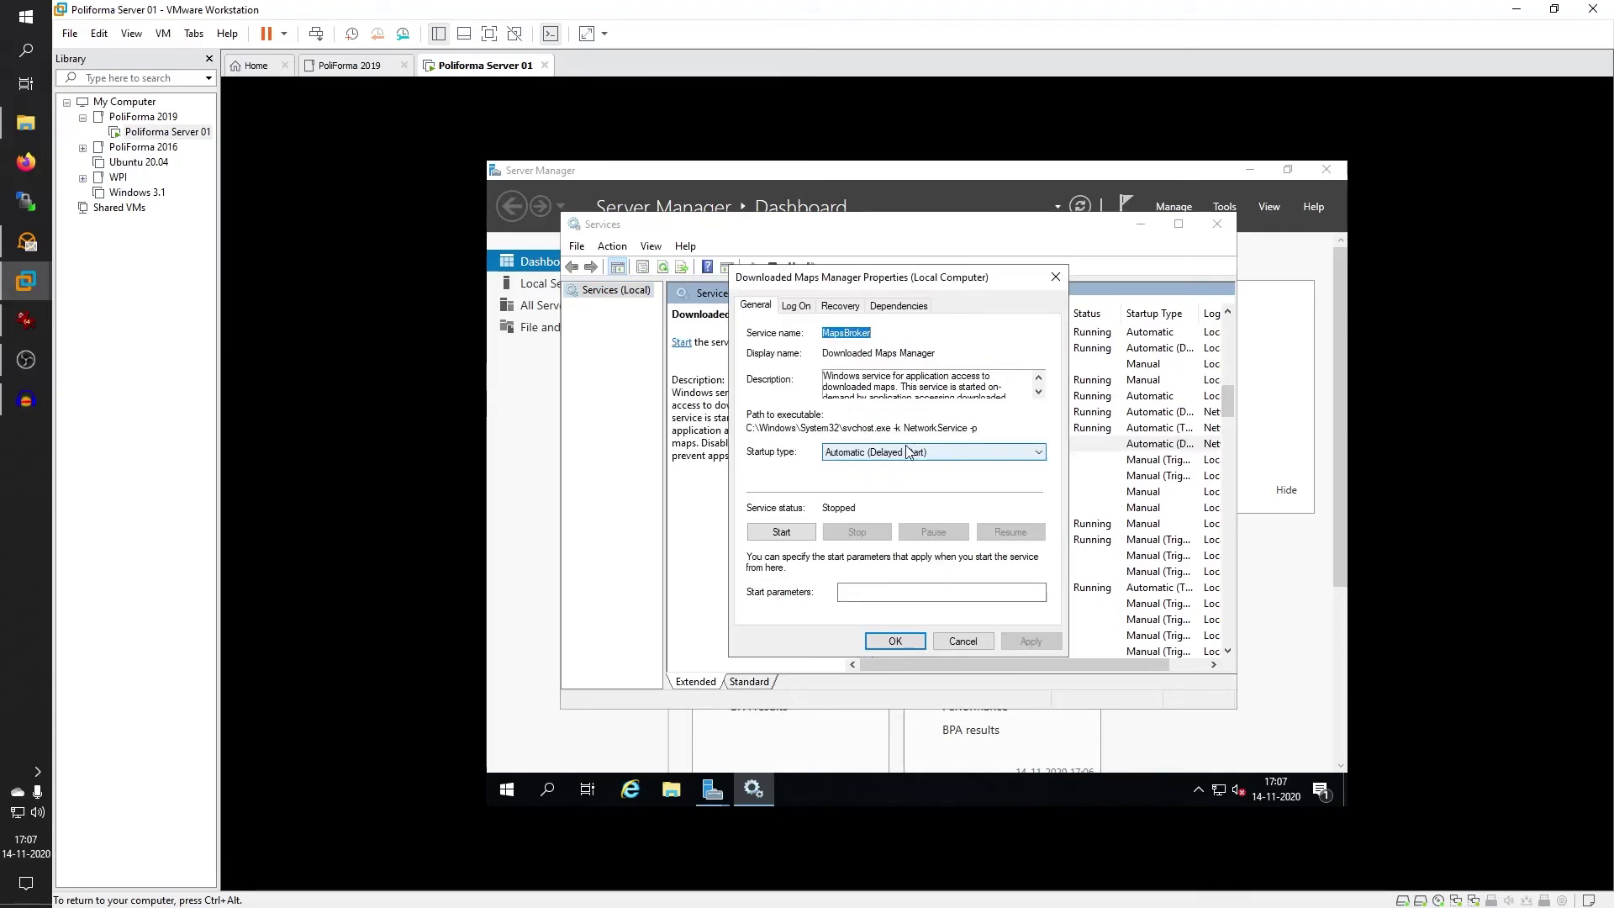
- Set the Downloaded Maps Manager startup type to Disabled, apply it, and close the Services console and the services detail view
click(892, 454)
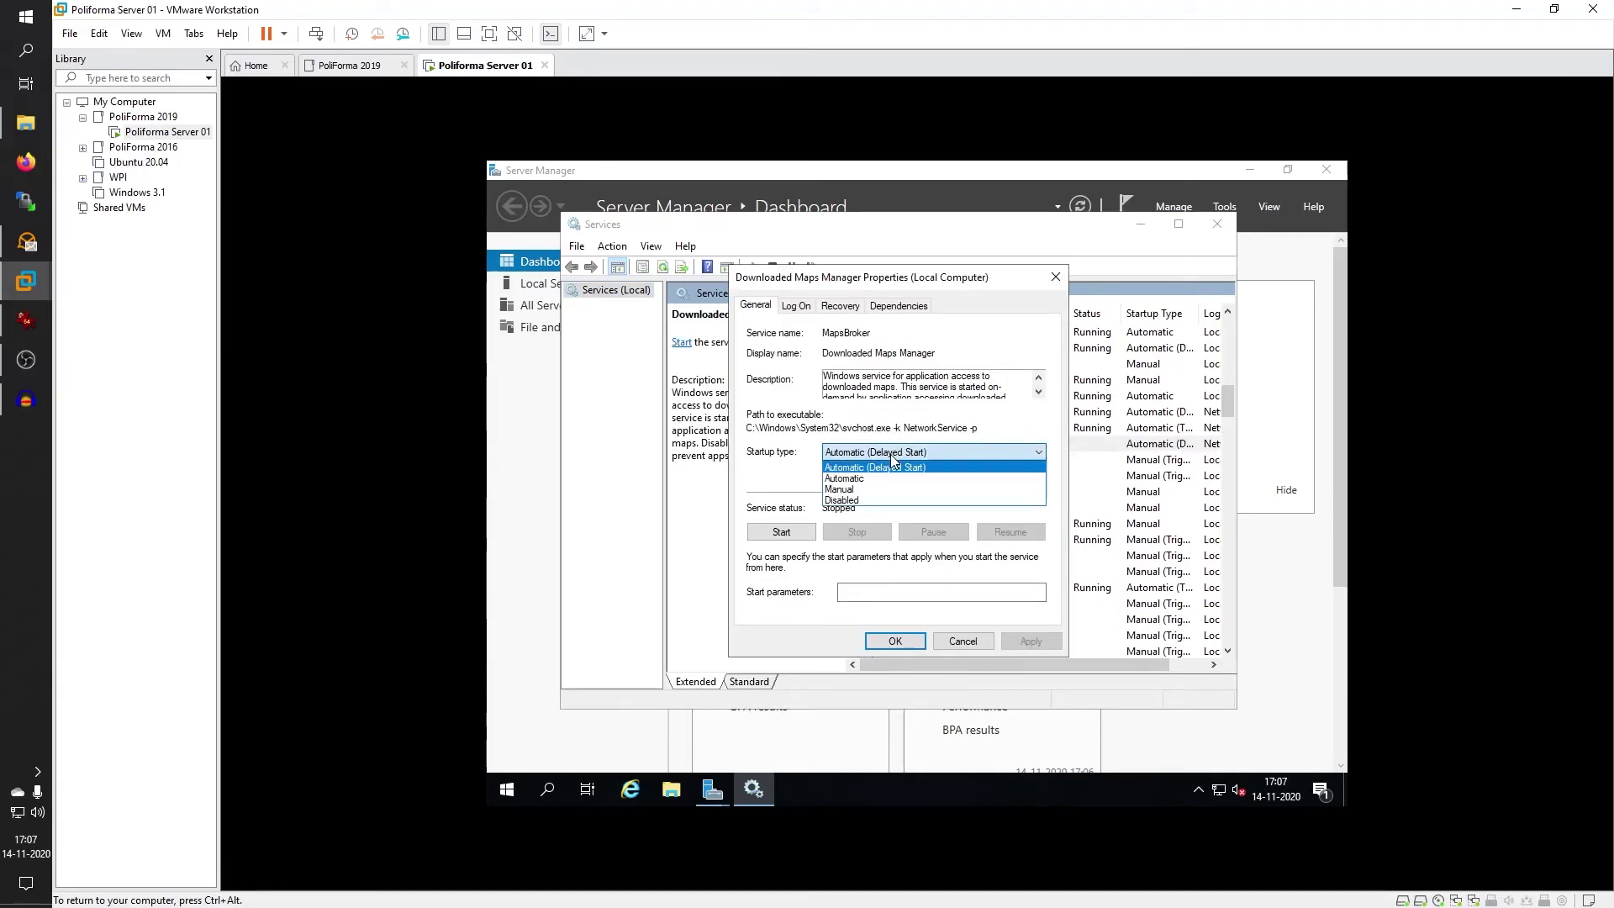
click(877, 501)
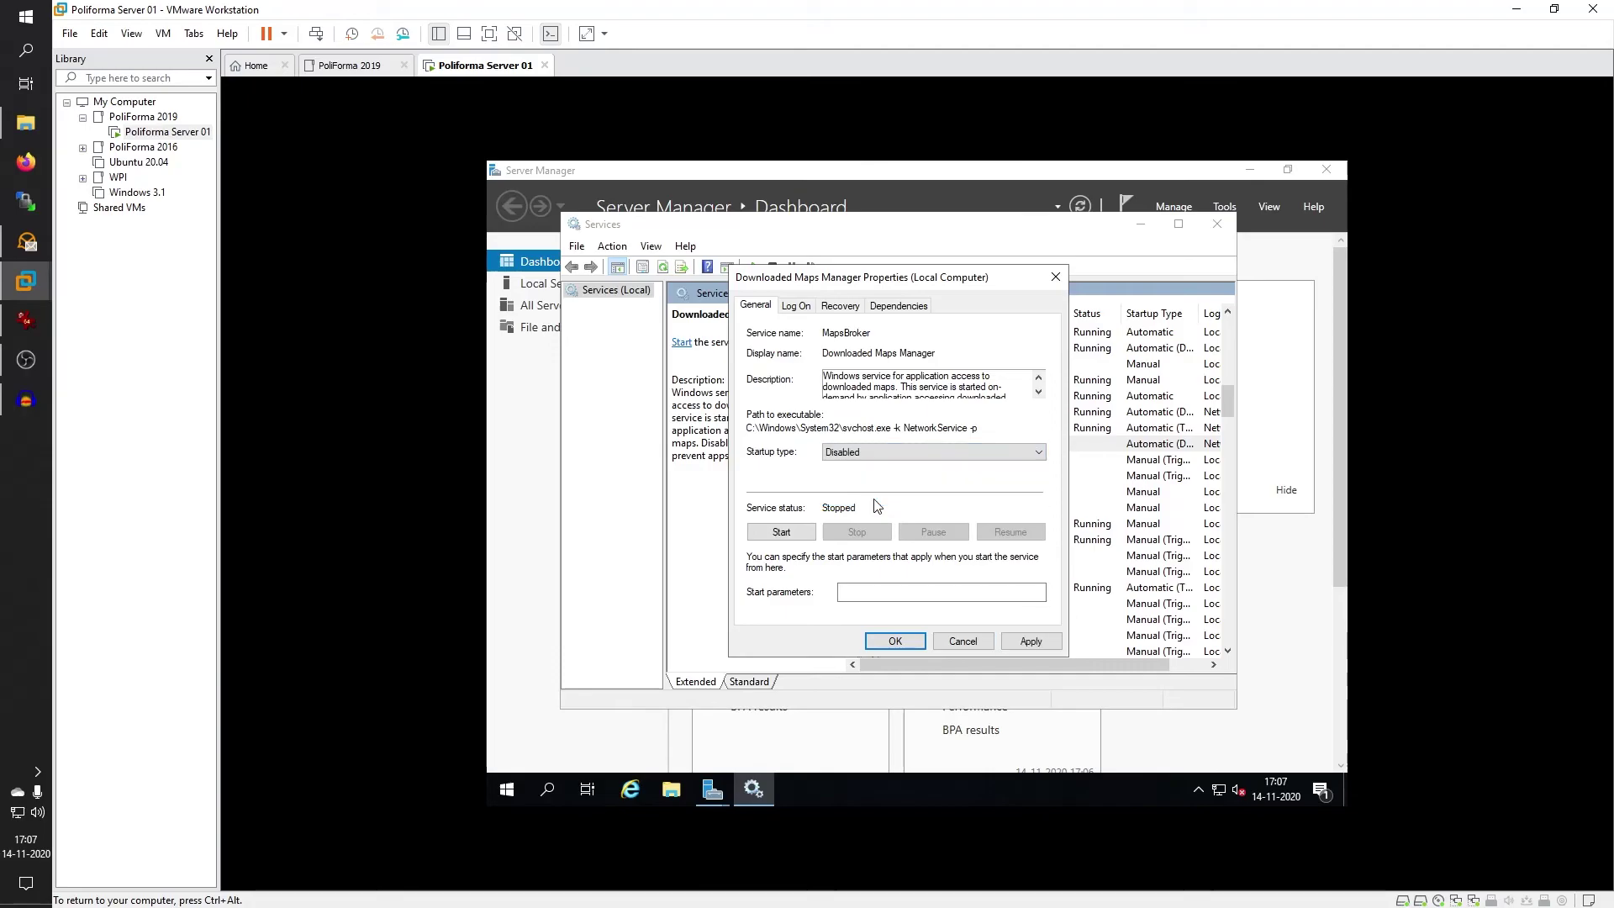
click(1046, 646)
click(895, 641)
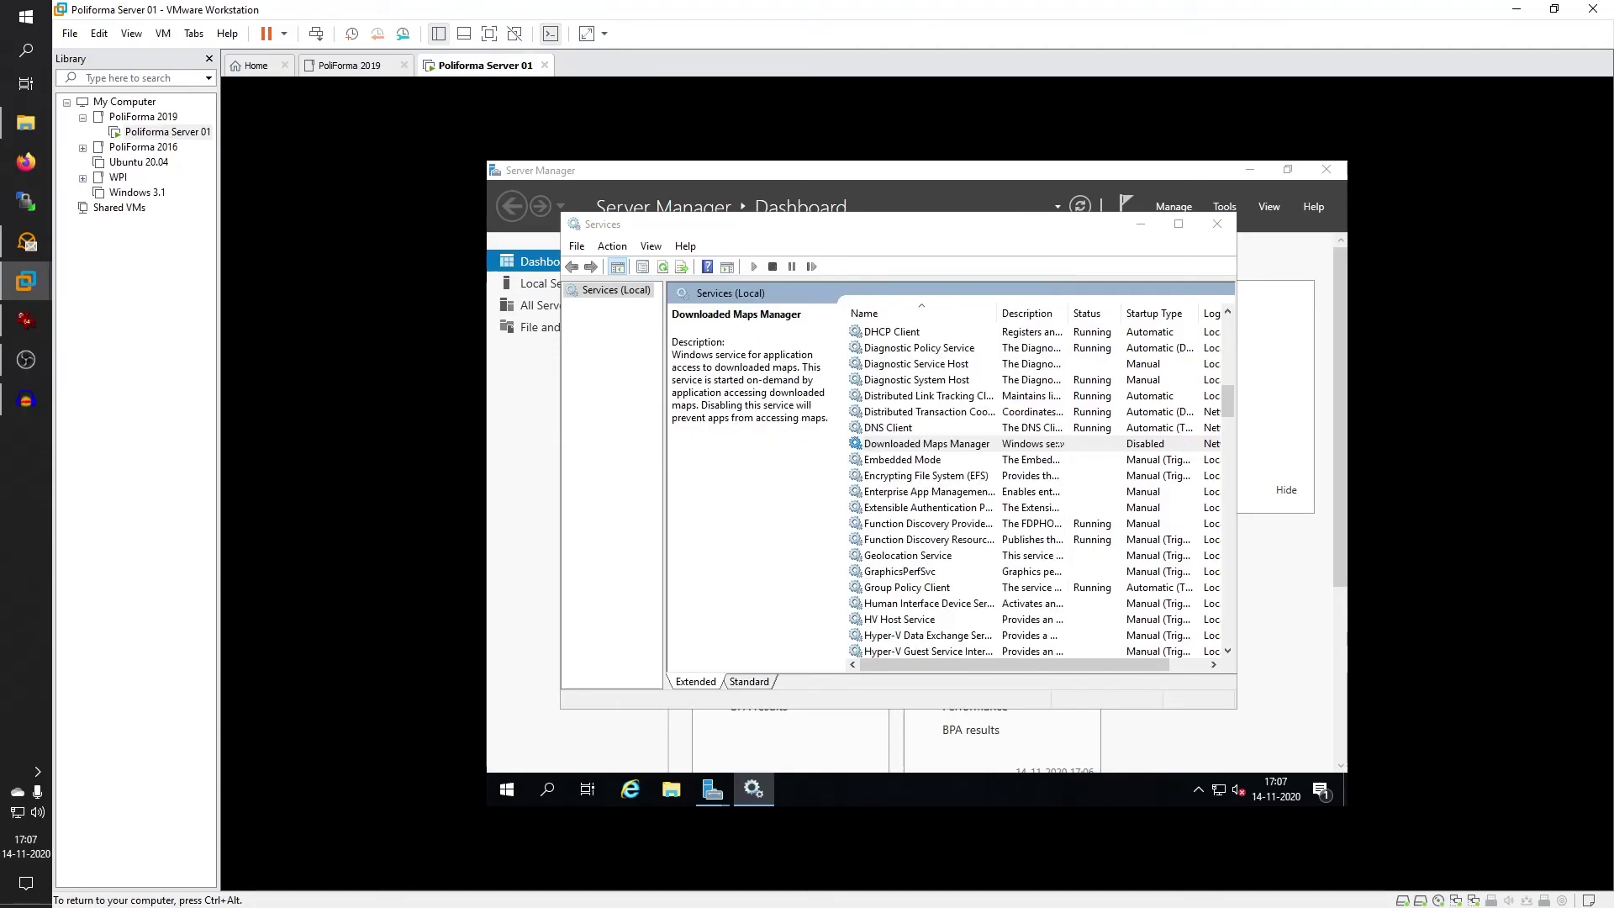
click(1214, 228)
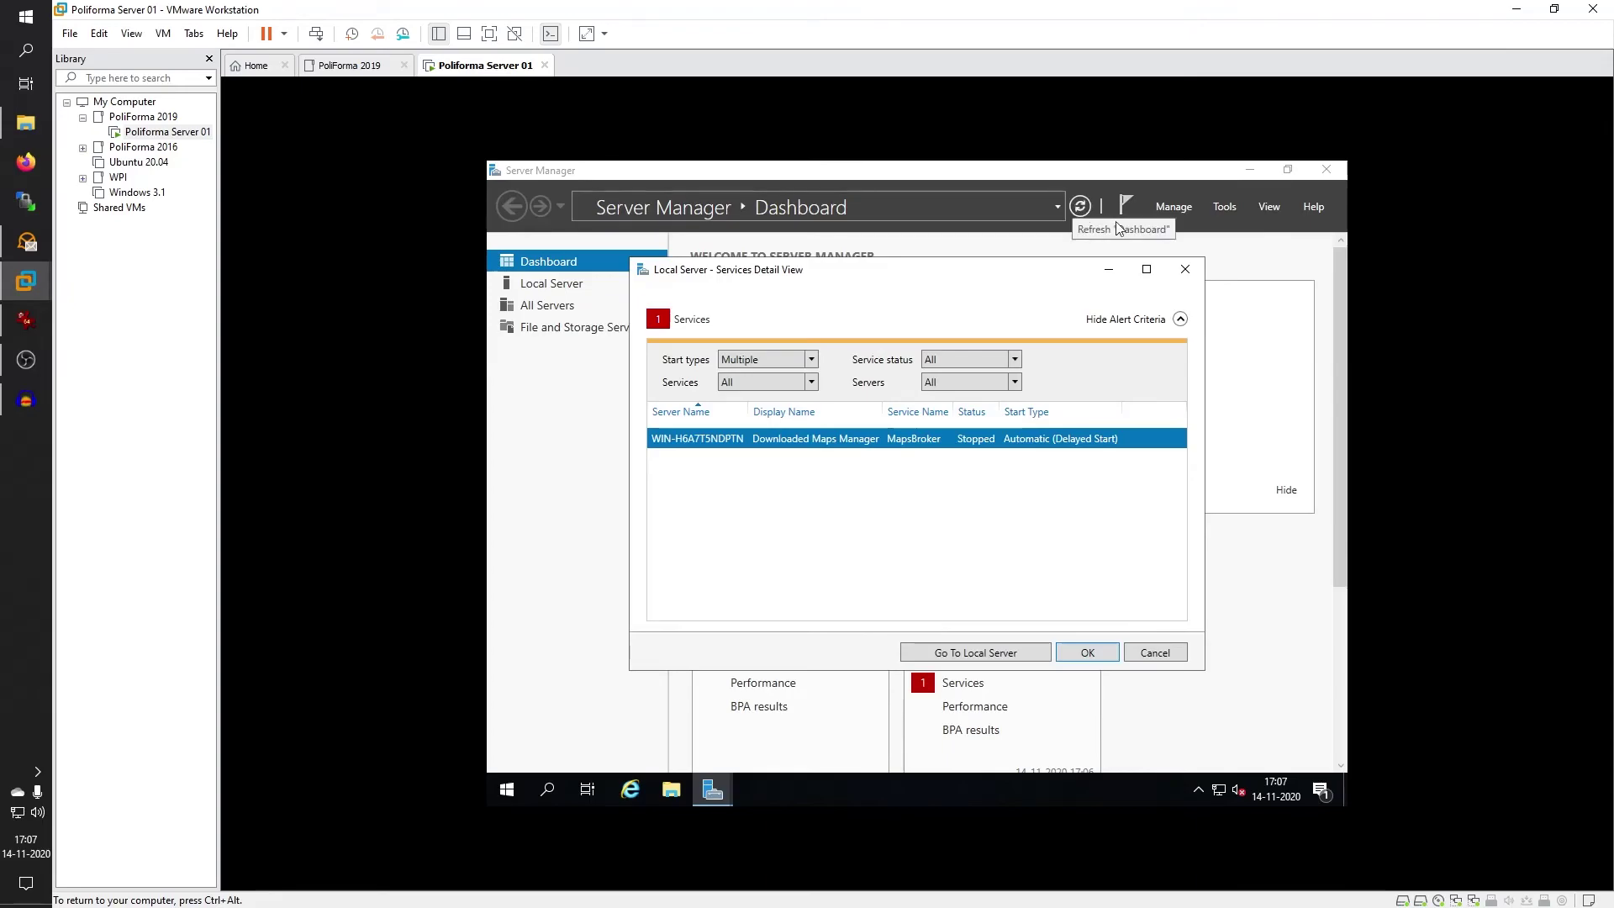
click(1181, 275)
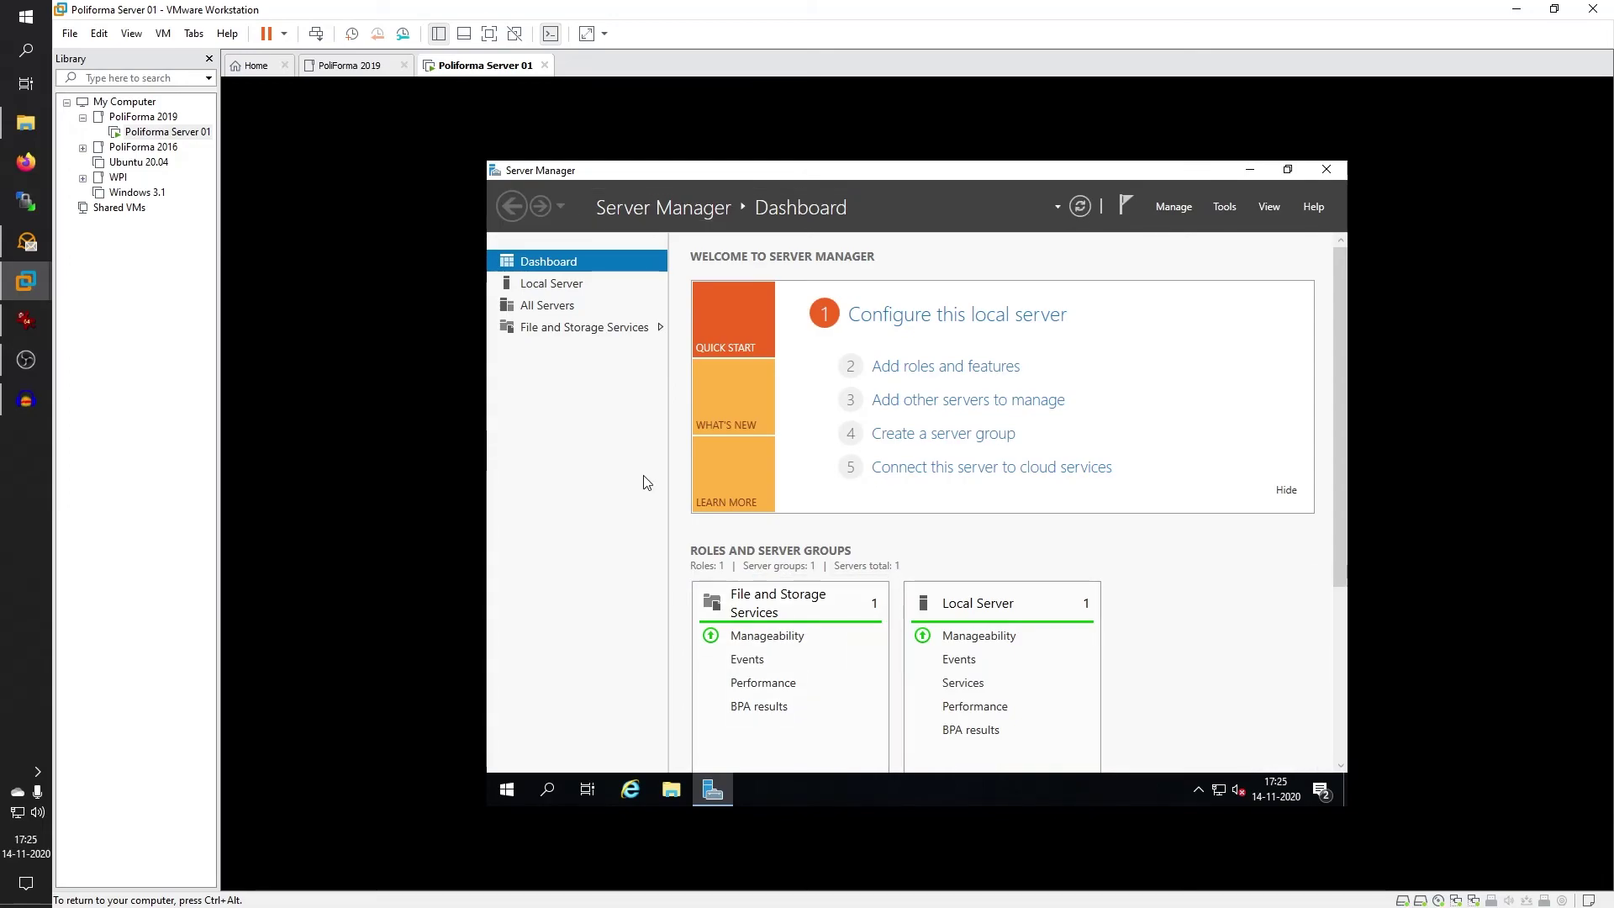
- Release input from the virtual machine, request the VMware Tools installation for it, and dismiss the installation hint
key(ctrl+alt)
click(165, 37)
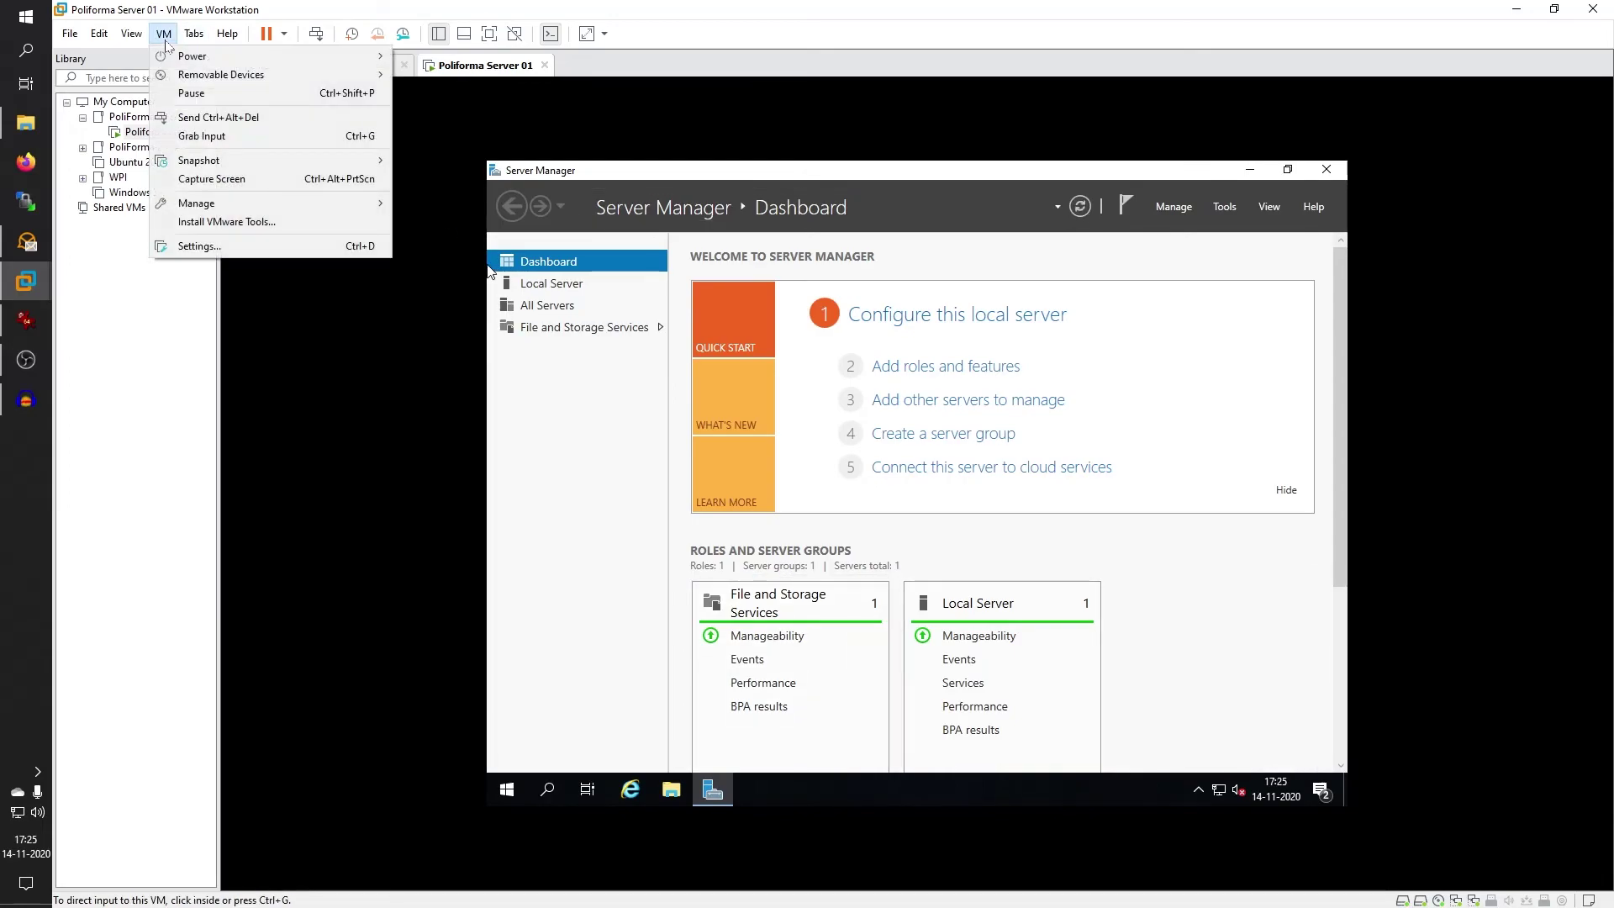
click(227, 222)
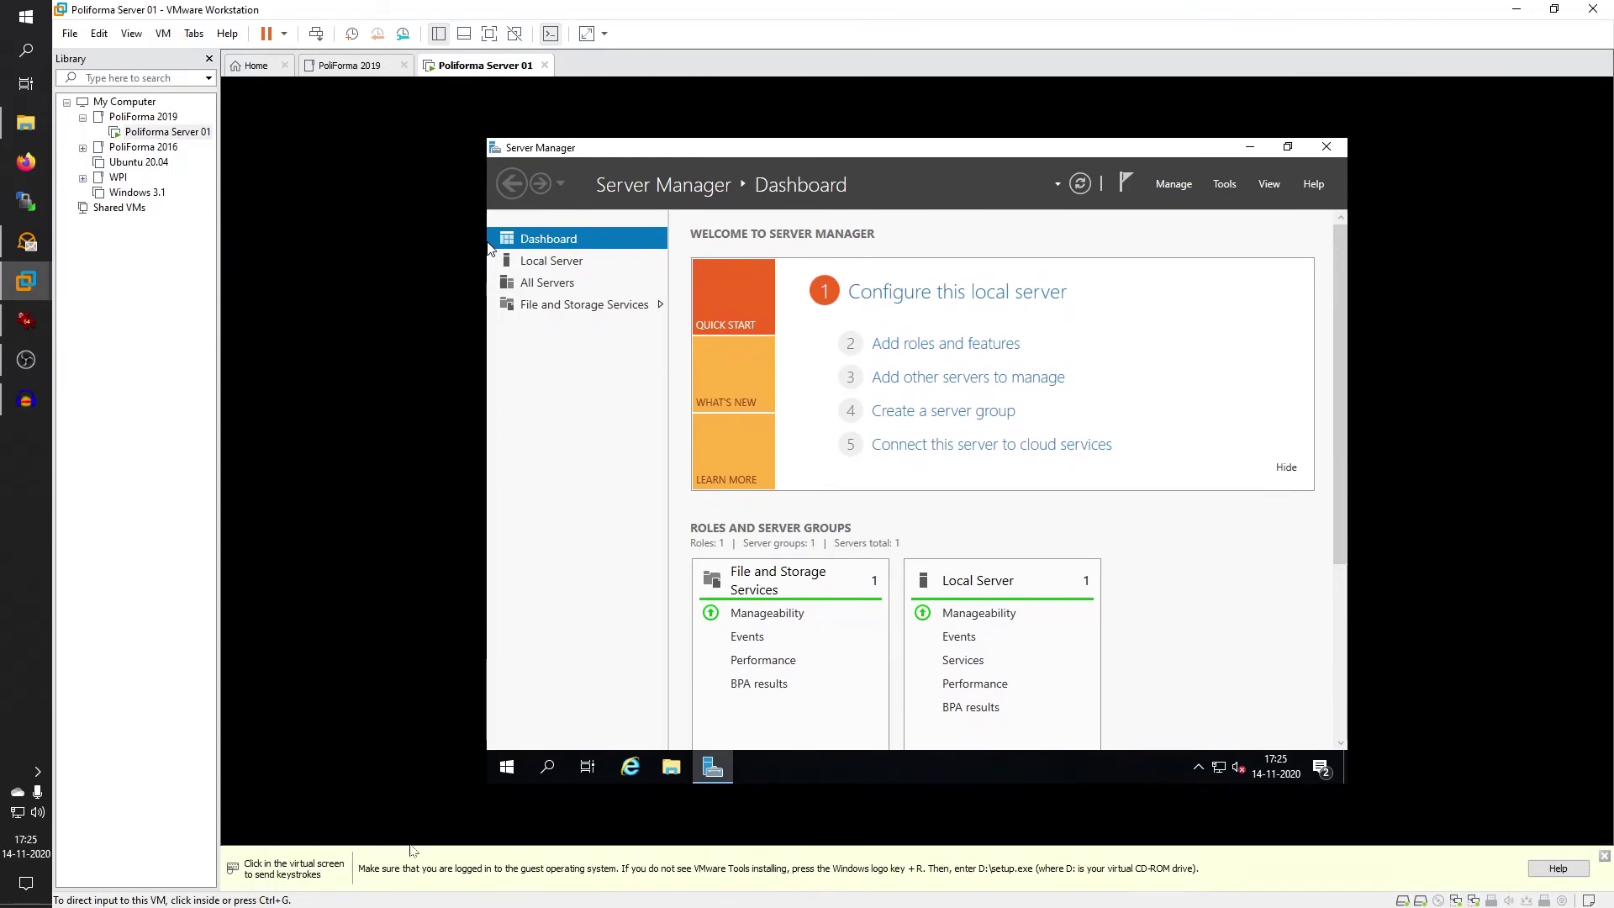
click(1603, 856)
click(1072, 637)
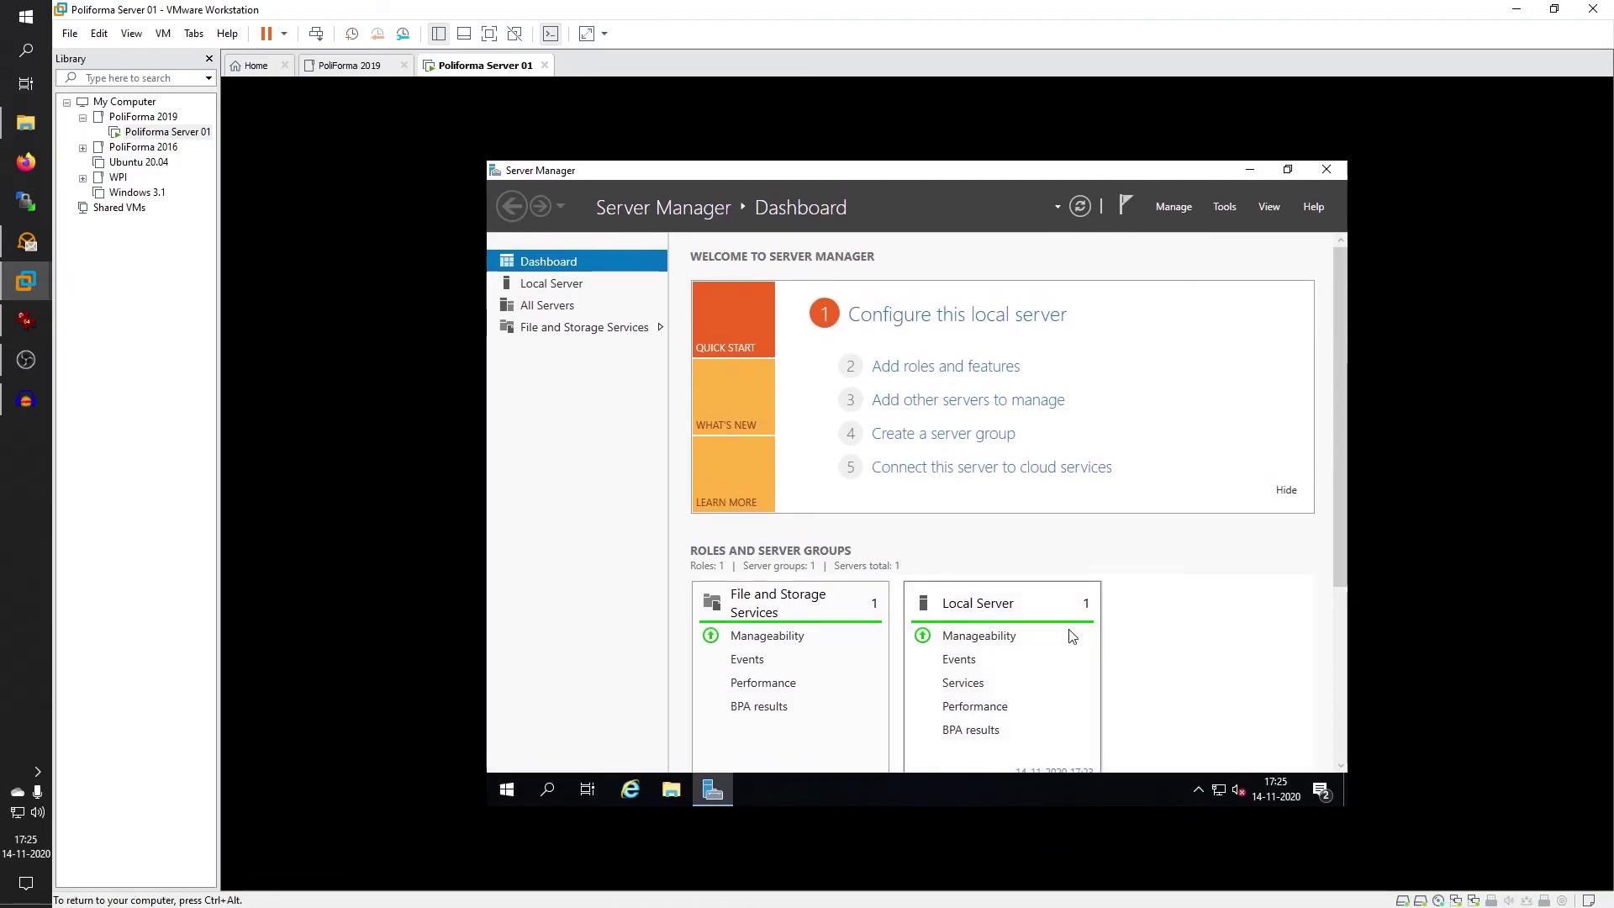
- Launch the VMware Tools setup from DVD Drive (D:) under This PC in the guest's File Explorer
click(687, 790)
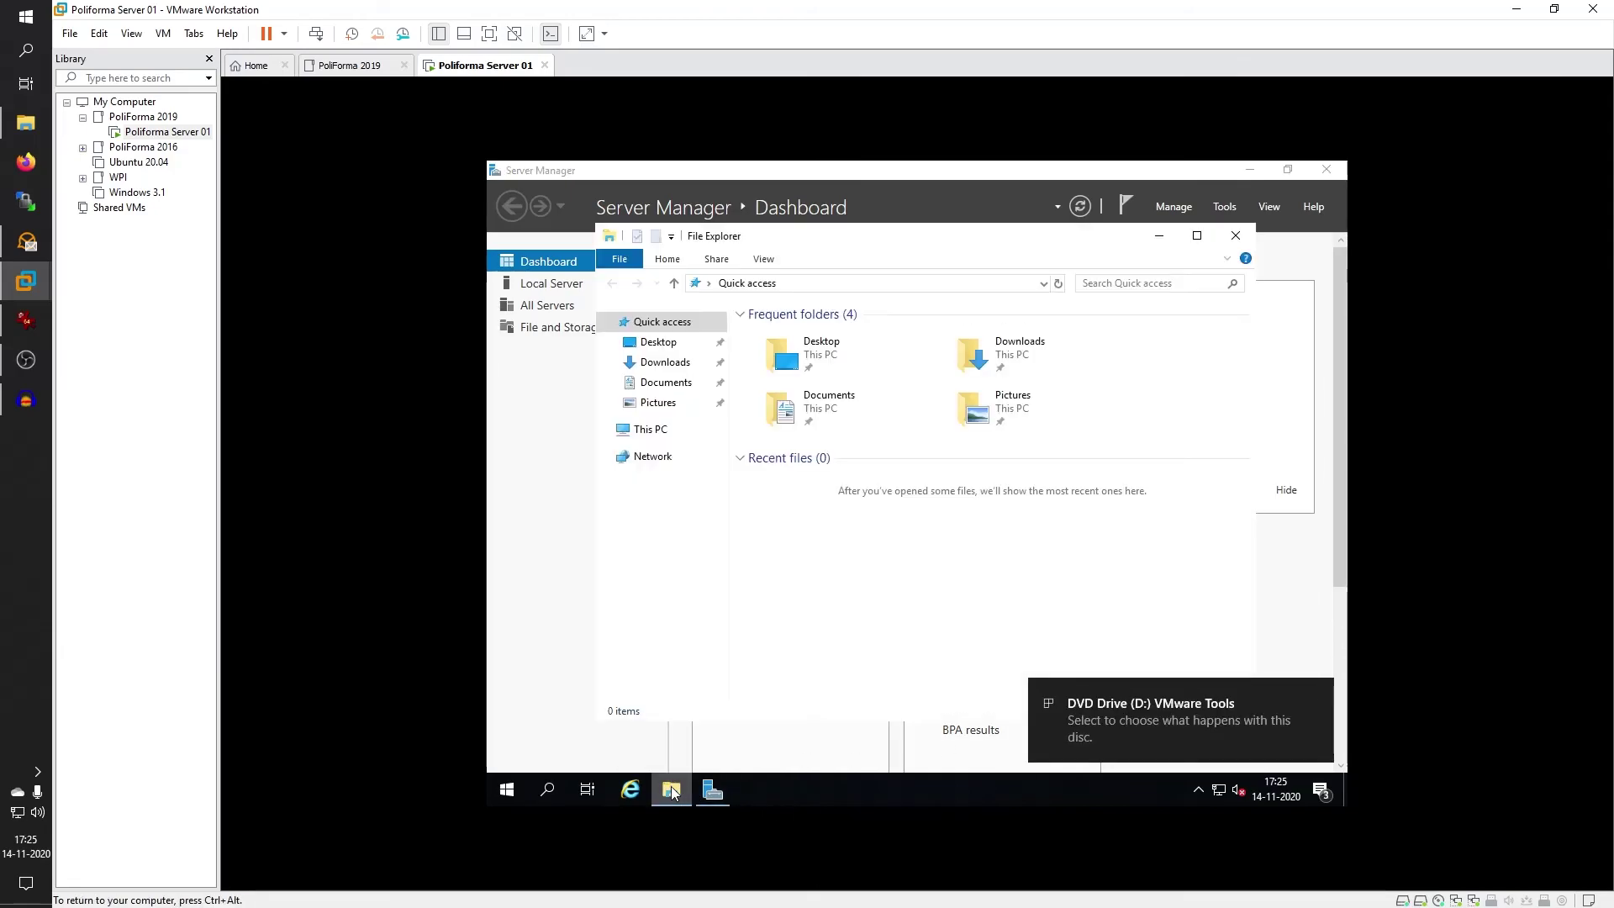
click(649, 428)
click(1030, 577)
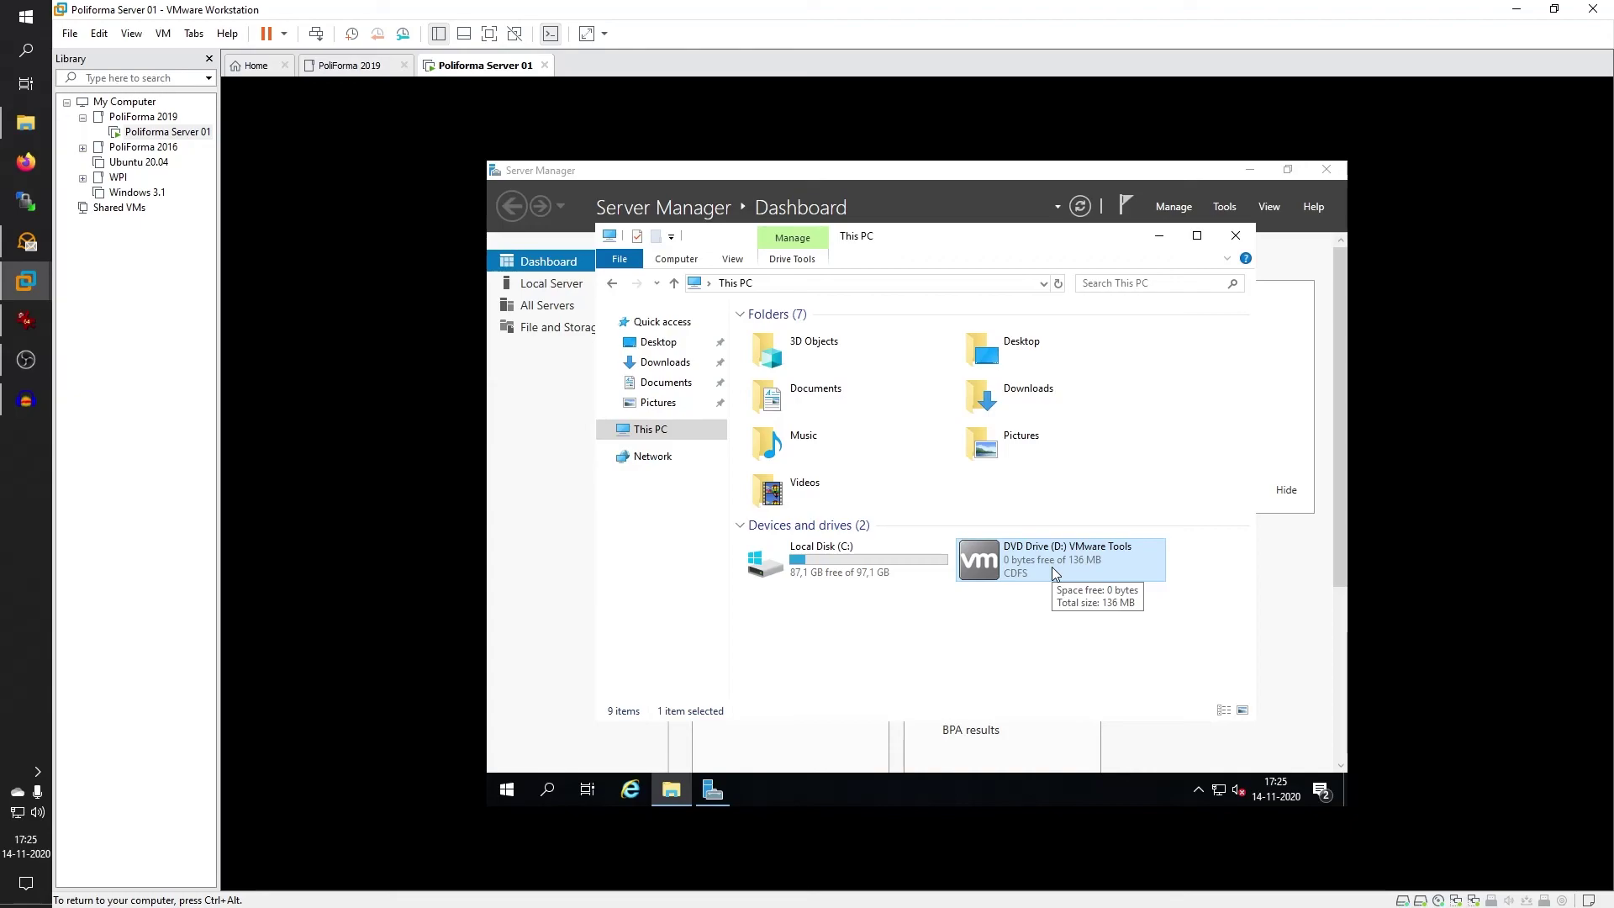
double_click(1052, 566)
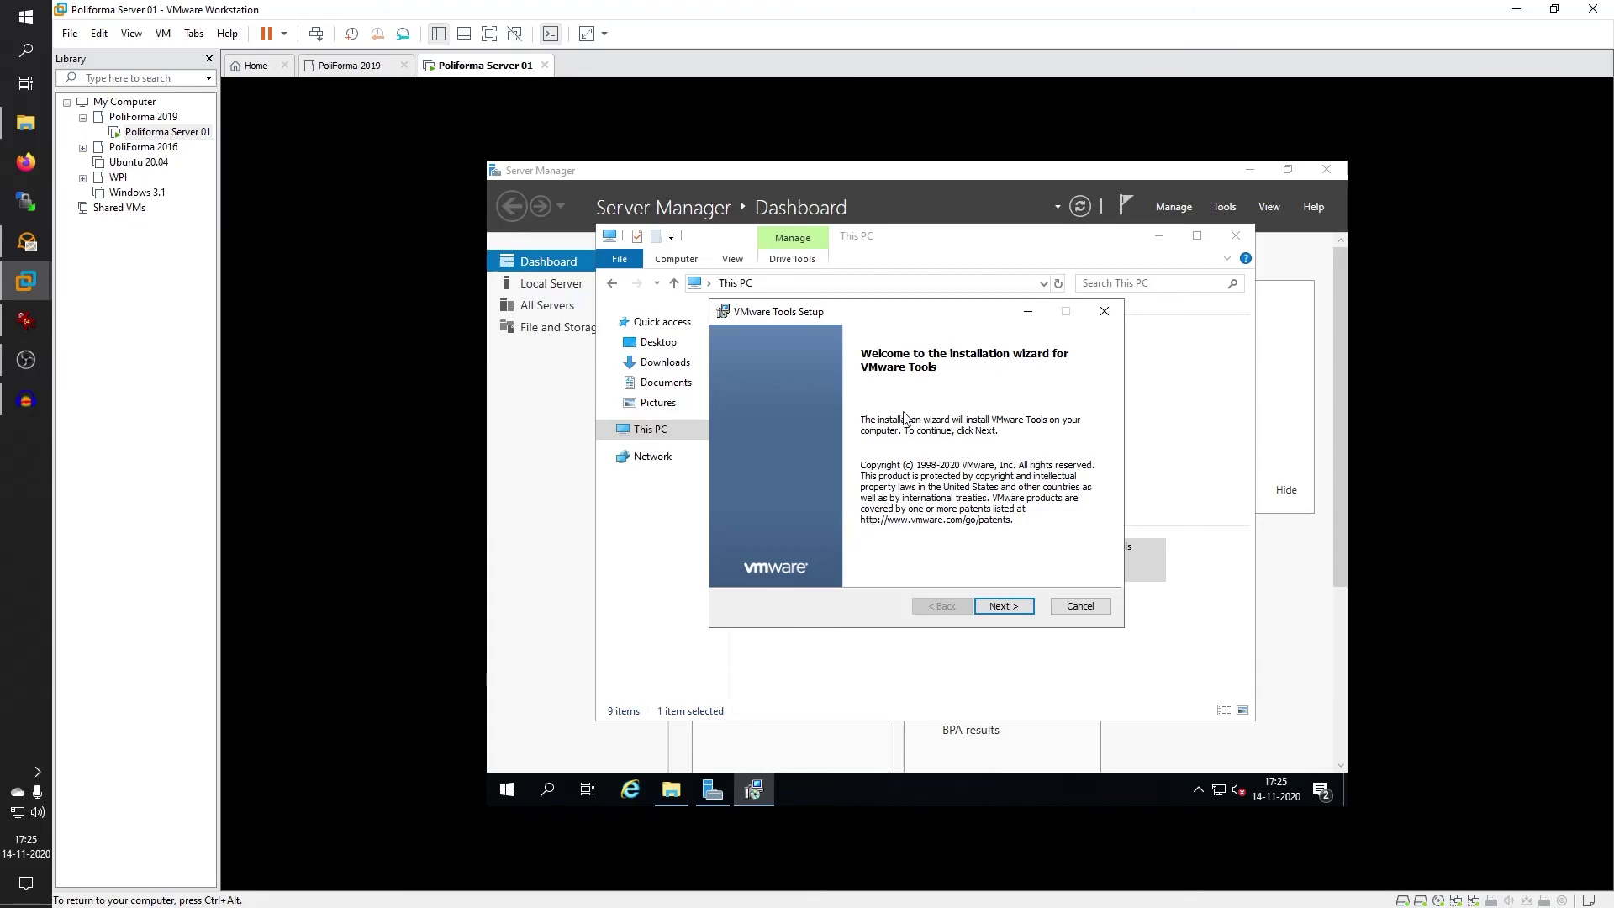
- Install VMware Tools with the preselected options, finish the setup wizard, and restart the server
click(1003, 606)
click(1002, 605)
click(1003, 607)
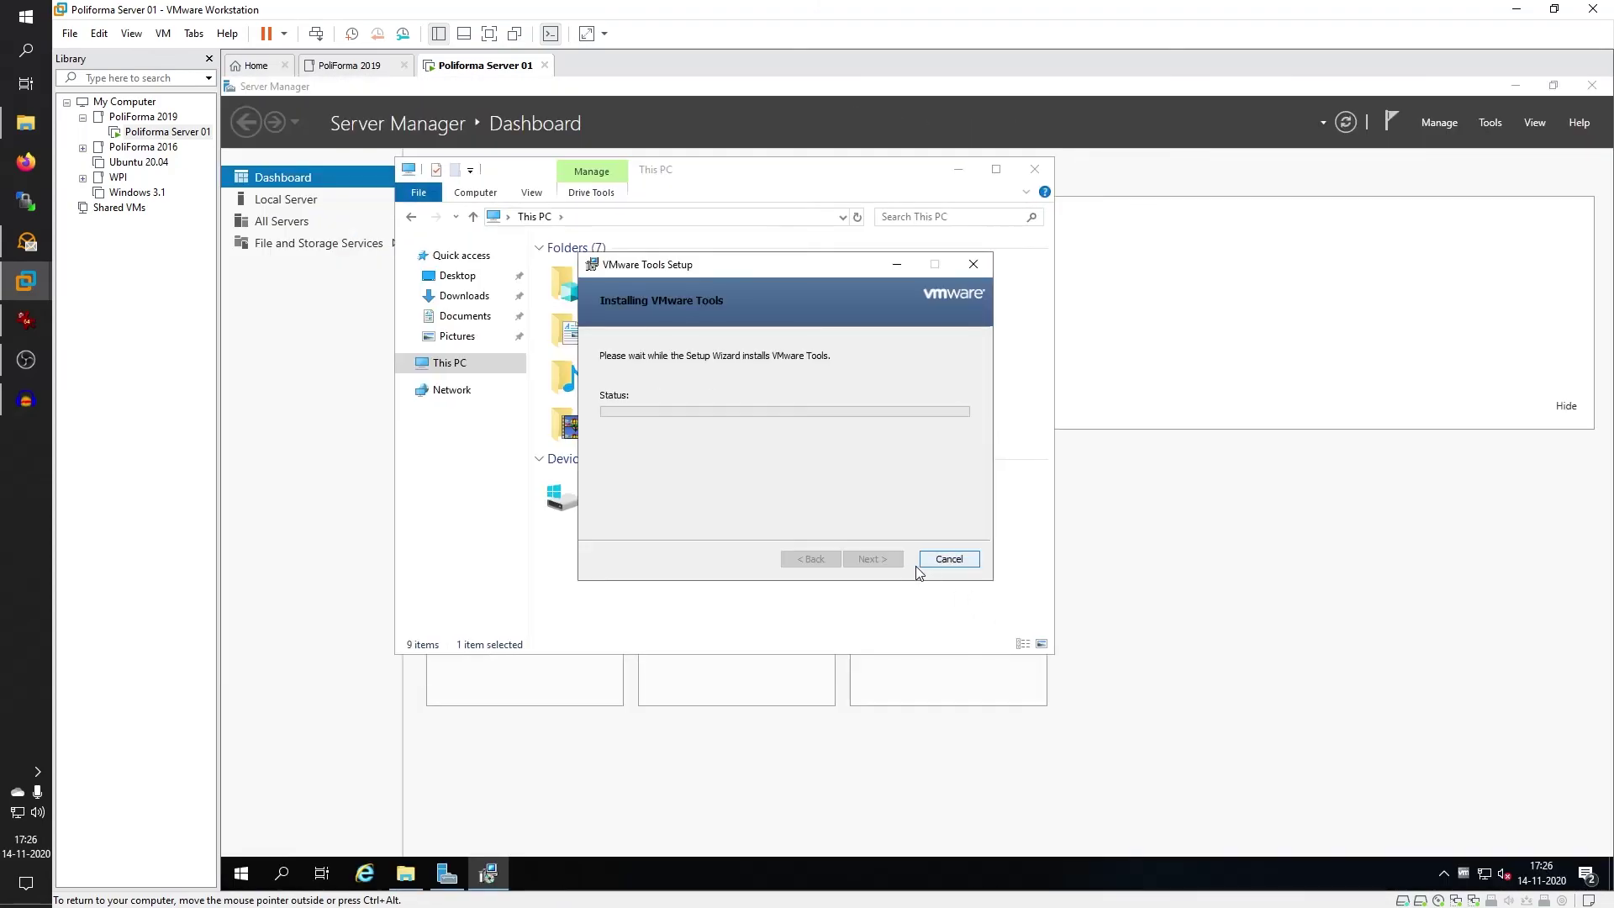
click(880, 560)
click(860, 515)
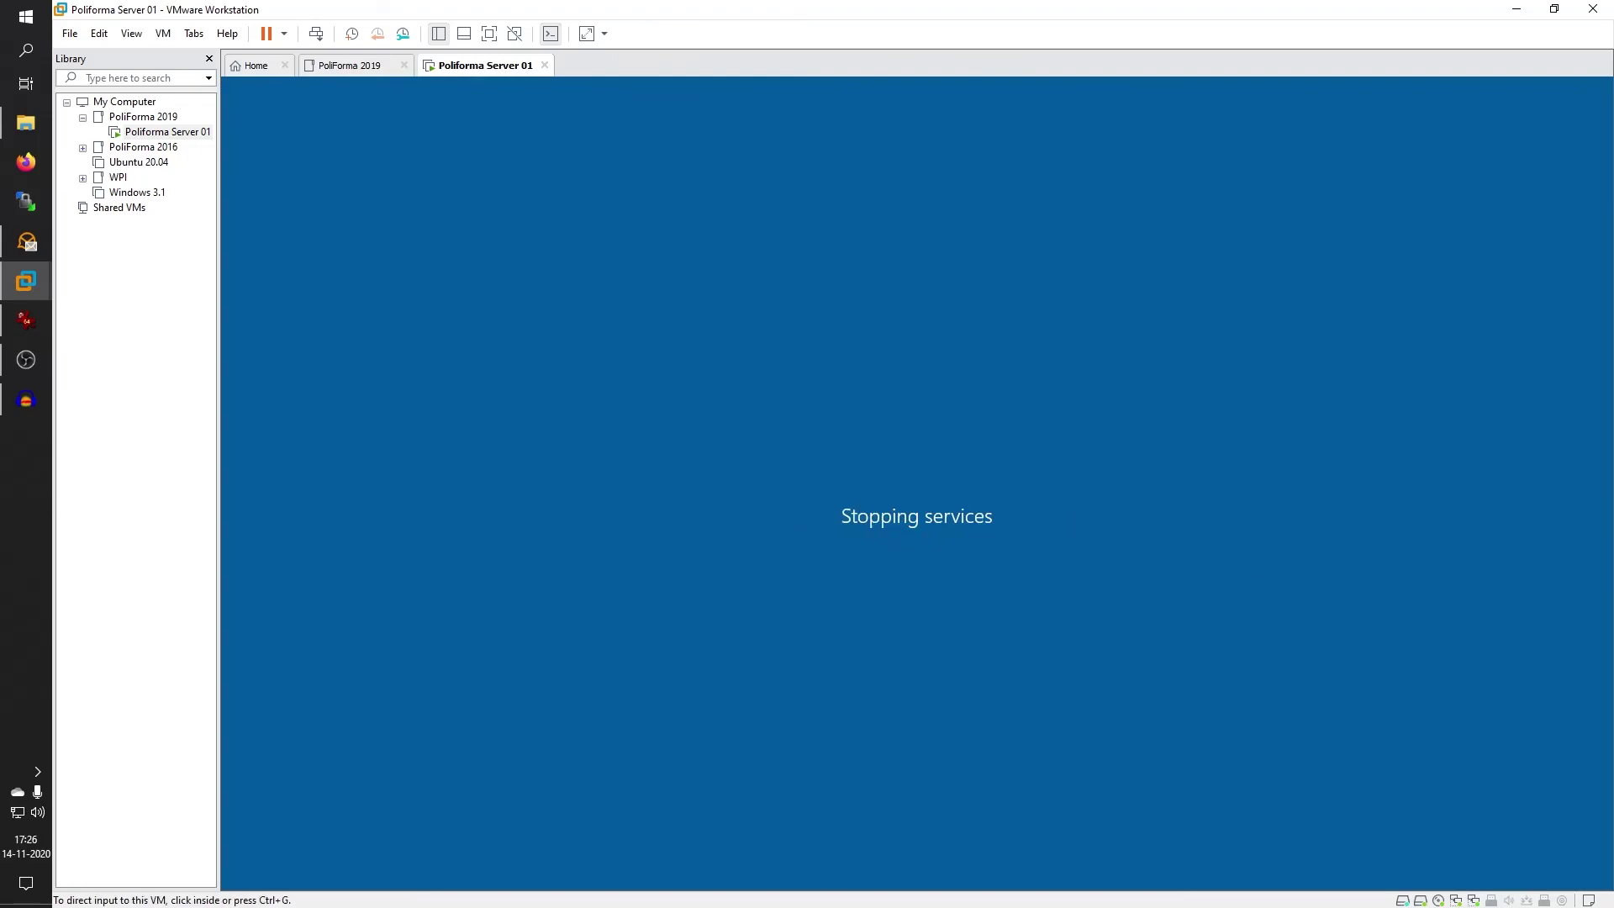